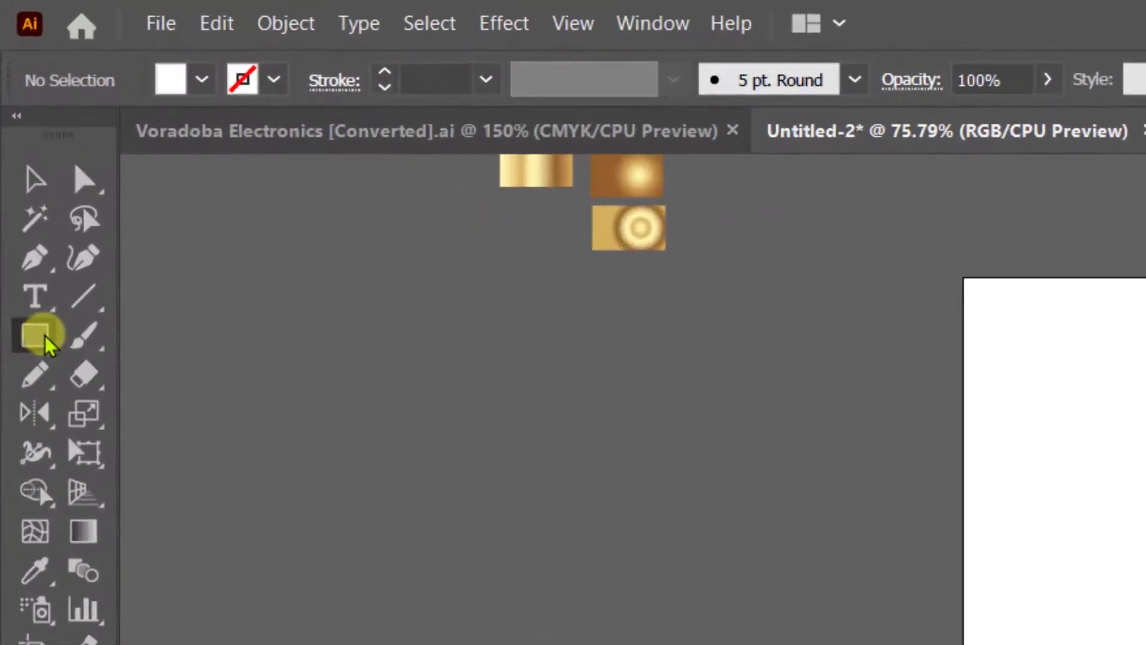
# Switch to the Ellipse tool and draw a tall vertical ellipse near the artboard's upper left corner.
pyautogui.moveTo(18, 154); pyautogui.dragTo(39, 168)
pyautogui.moveTo(83, 371); pyautogui.dragTo(118, 412)
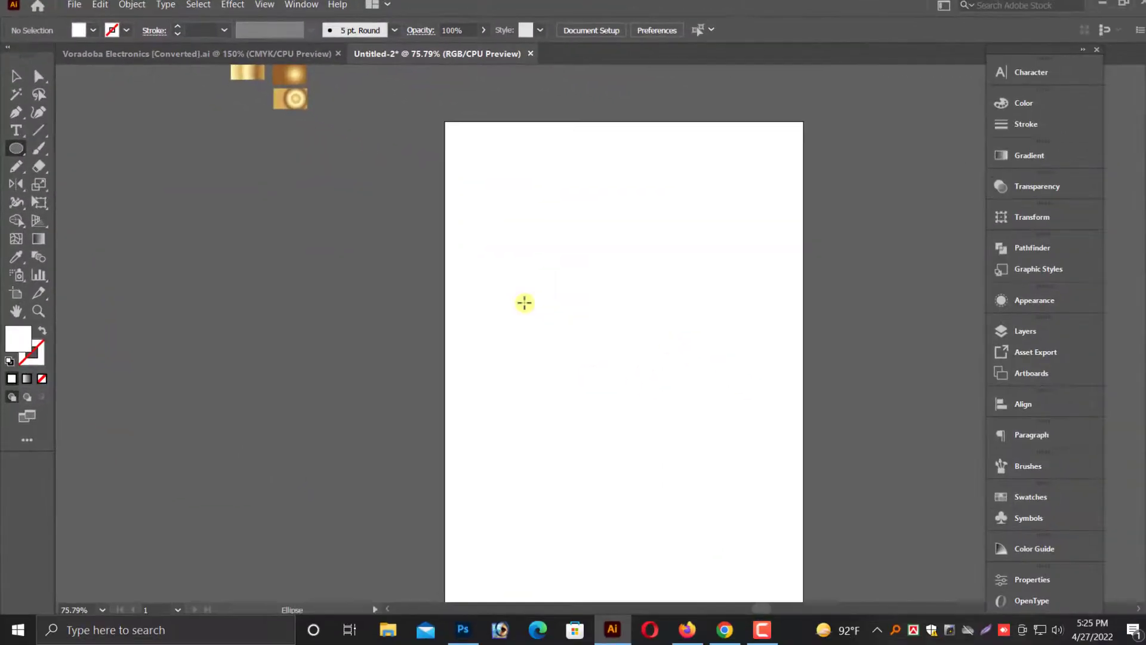
pyautogui.moveTo(497, 170); pyautogui.dragTo(569, 325)
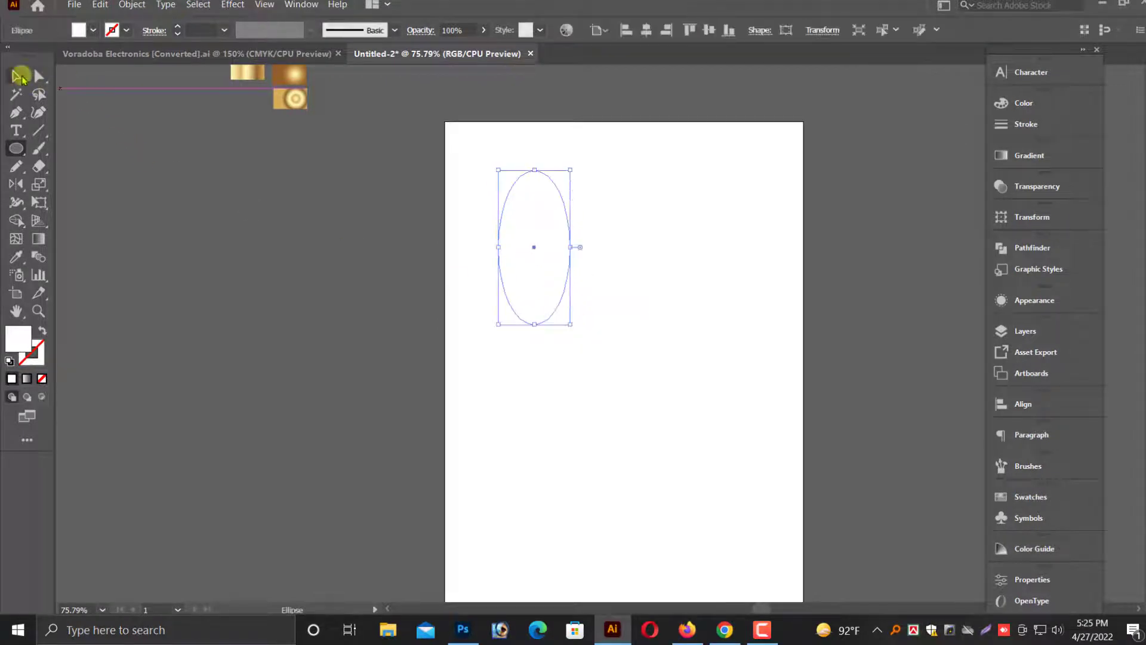
# Move the ellipse left off the artboard and fill it with the dark teal gradient swatch using the Eyedropper.
pyautogui.click(20, 76)
pyautogui.moveTo(529, 258); pyautogui.dragTo(357, 266)
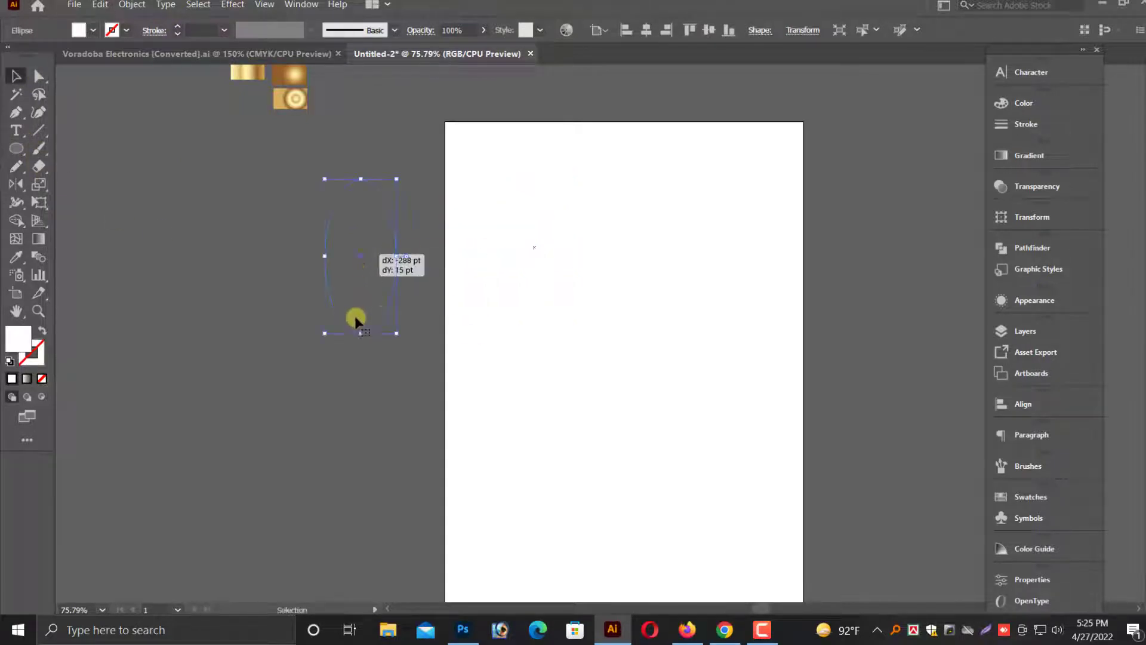
pyautogui.scroll(5, 384, 376)
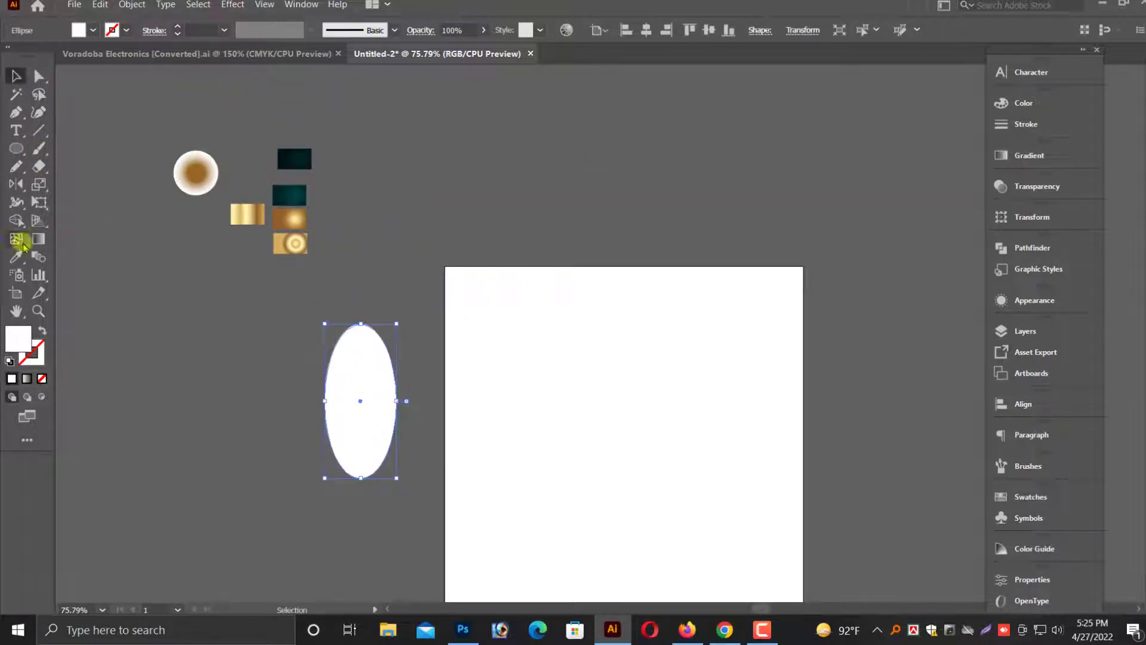
pyautogui.click(16, 257)
pyautogui.click(289, 195)
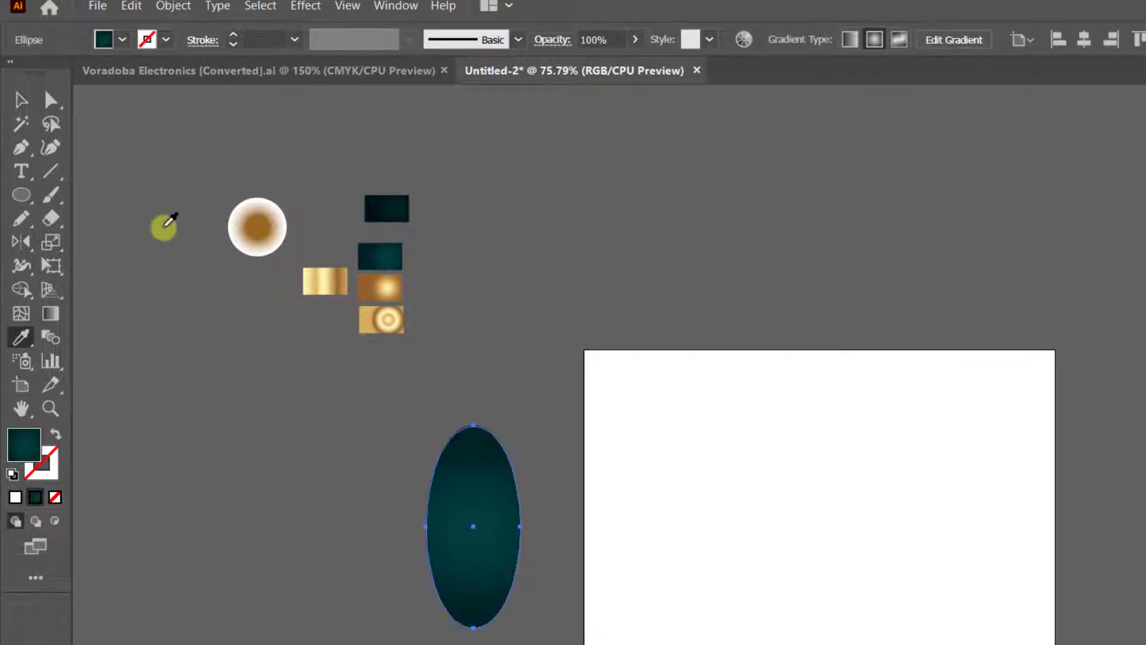
# Convert the ellipse's top and bottom anchors to sharp corner points with the Anchor Point tool, forming a leaf shape.
pyautogui.click(19, 100)
pyautogui.scroll(-1, 376, 621)
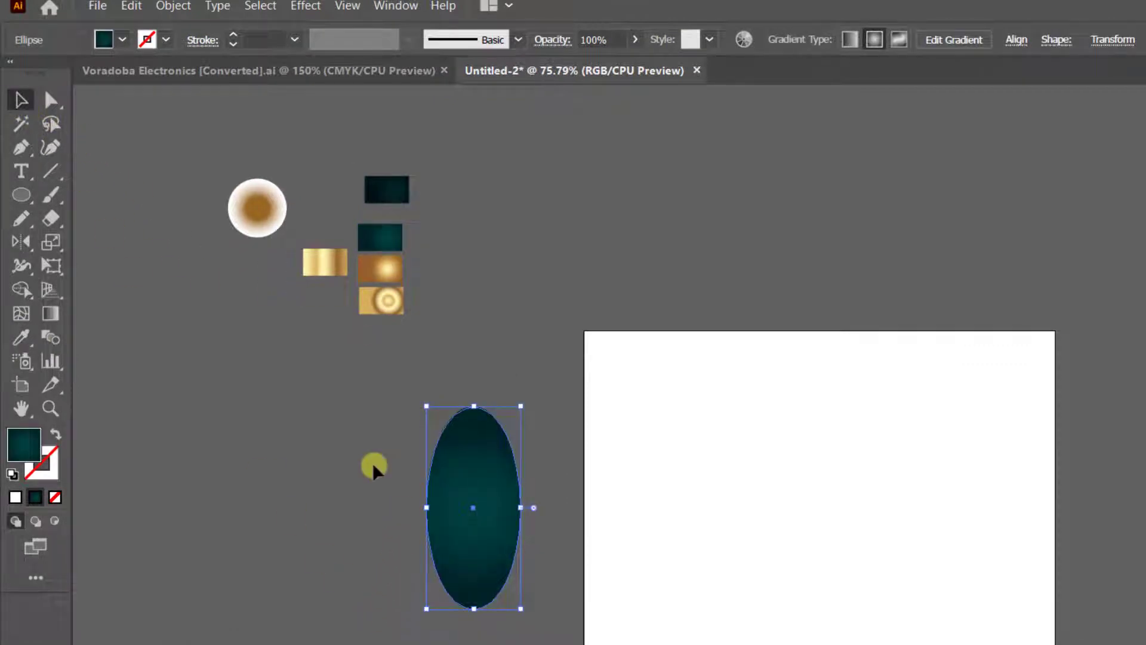
pyautogui.moveTo(21, 148); pyautogui.dragTo(60, 189)
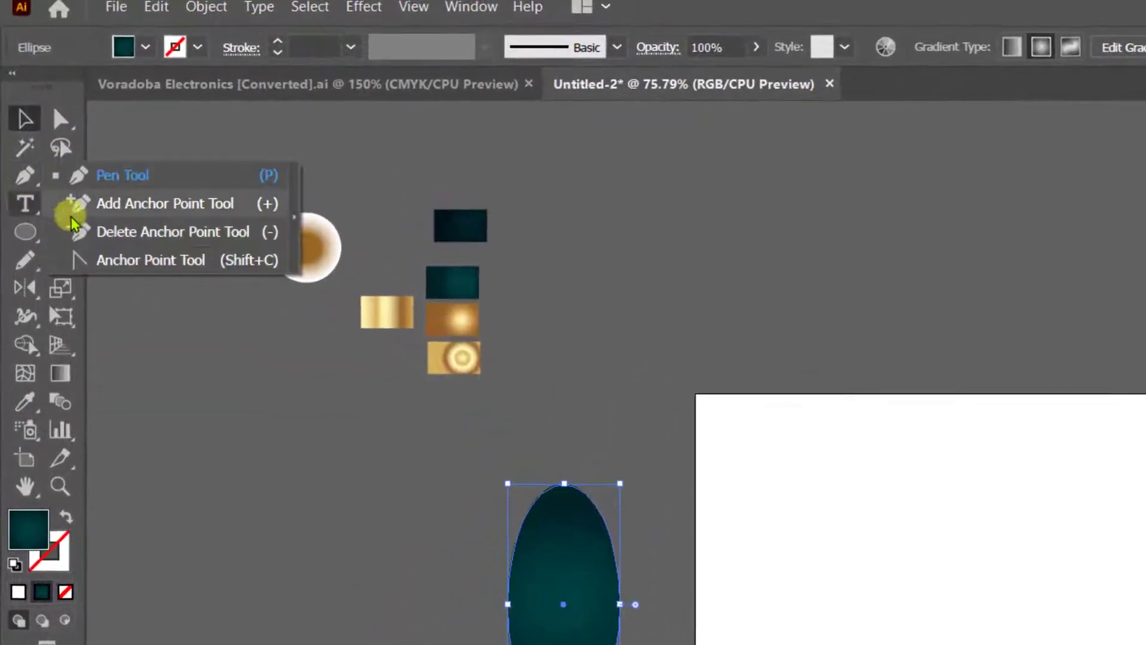
pyautogui.click(78, 260)
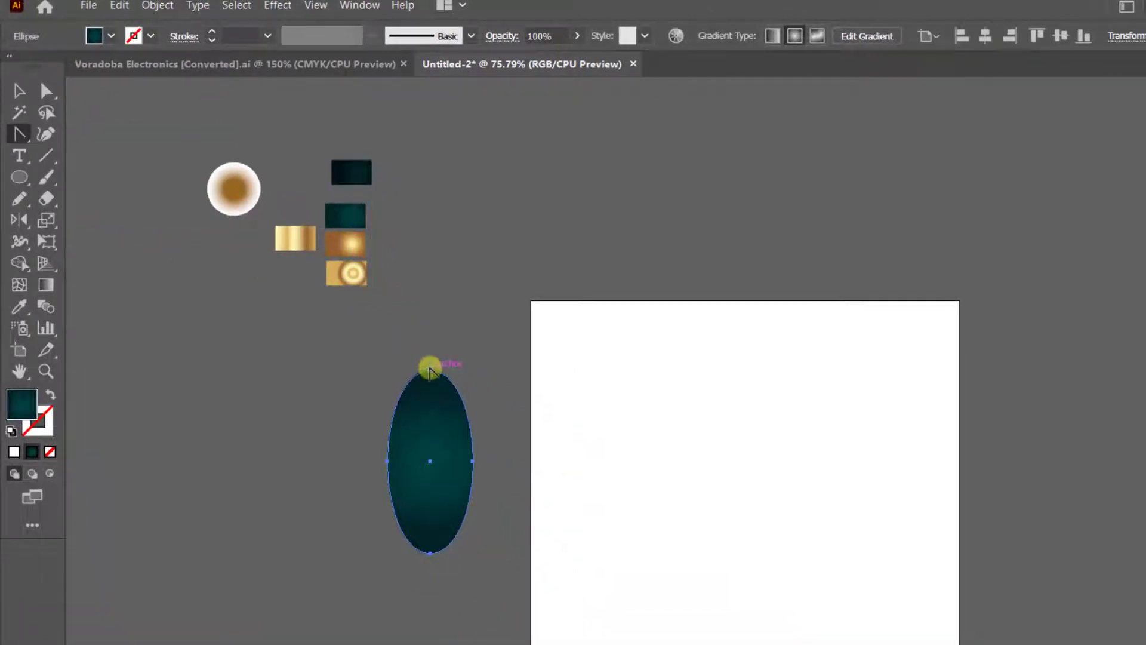
pyautogui.click(430, 370)
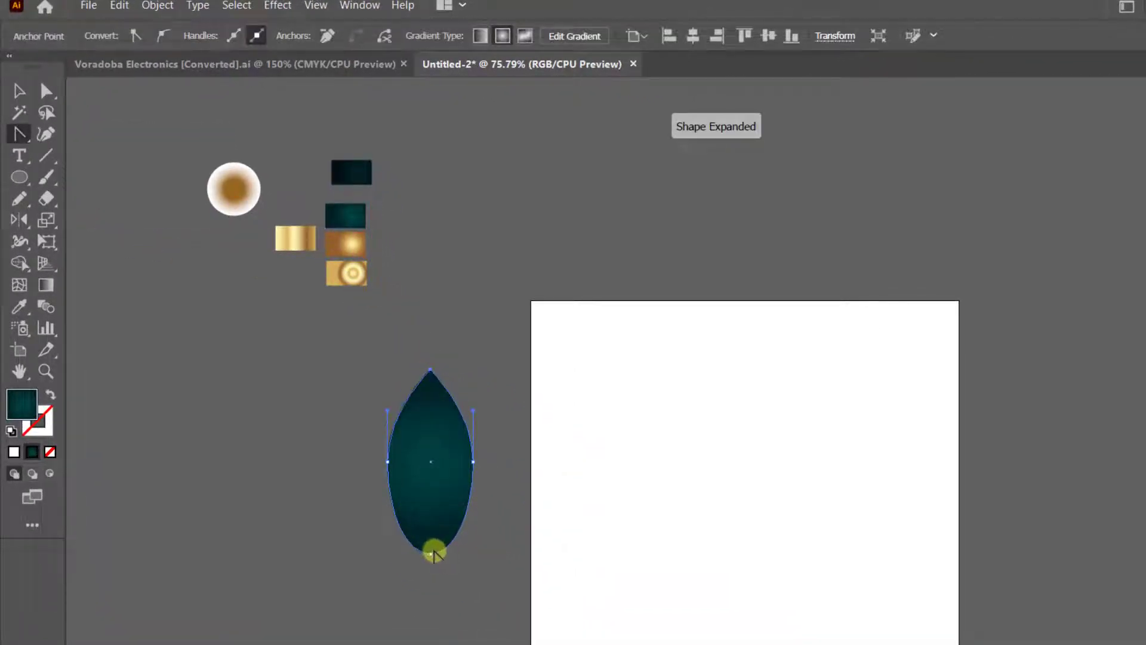
pyautogui.press('v')
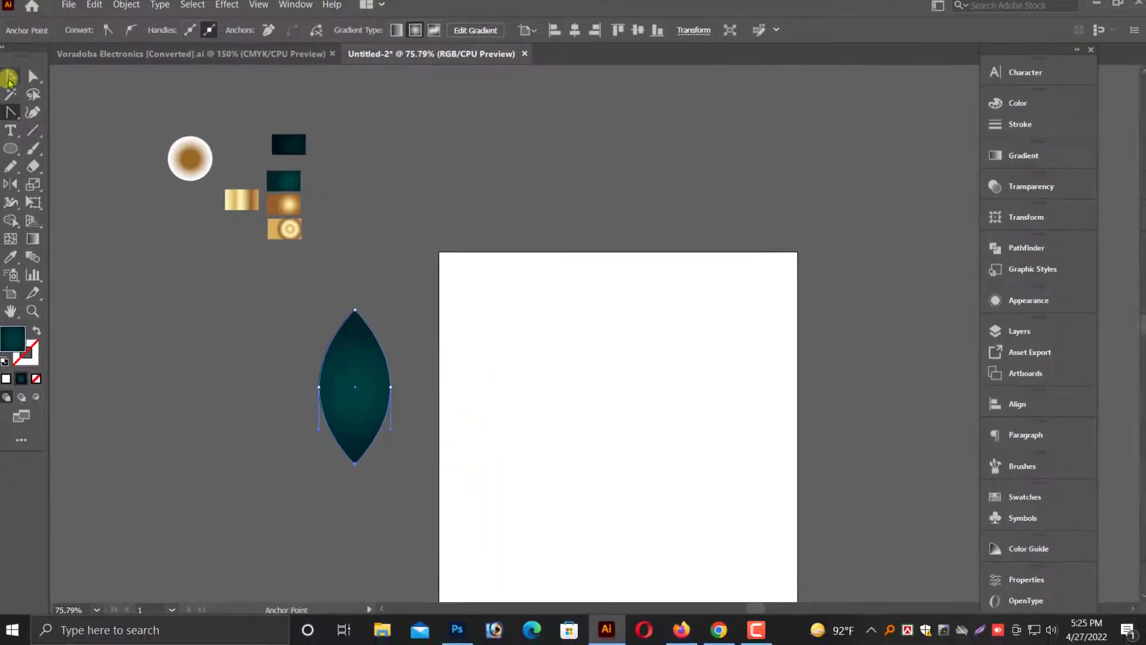
# Move the leaf shape up above the artboard's top edge.
pyautogui.moveTo(346, 349); pyautogui.dragTo(451, 143)
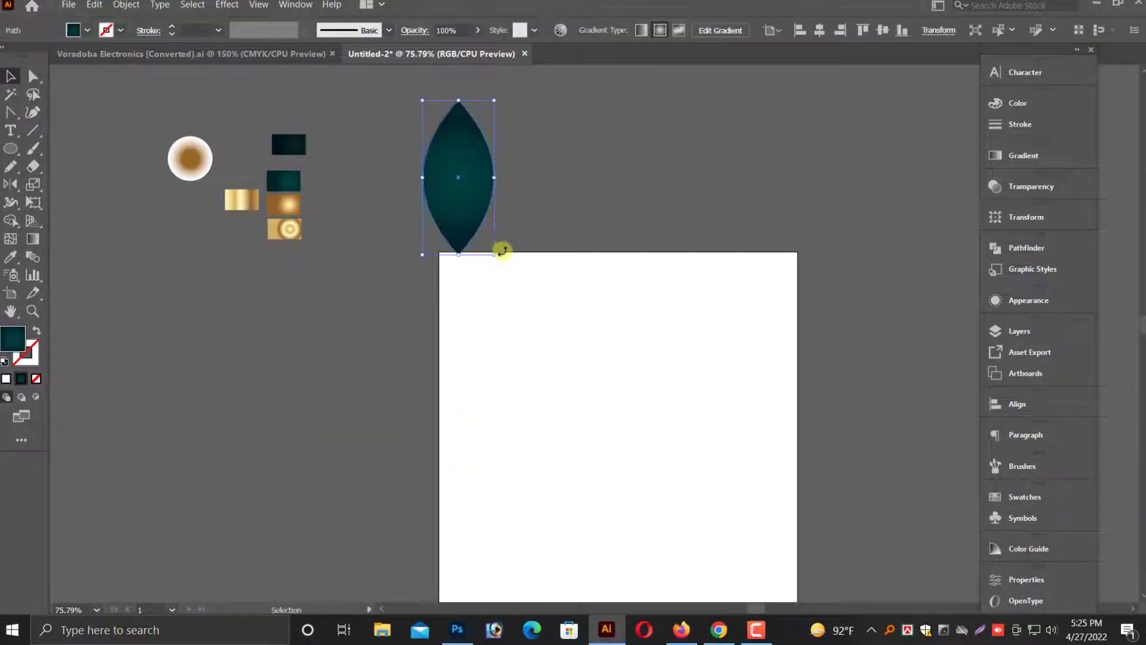
pyautogui.scroll(3, 501, 249)
pyautogui.moveTo(468, 269); pyautogui.dragTo(460, 236)
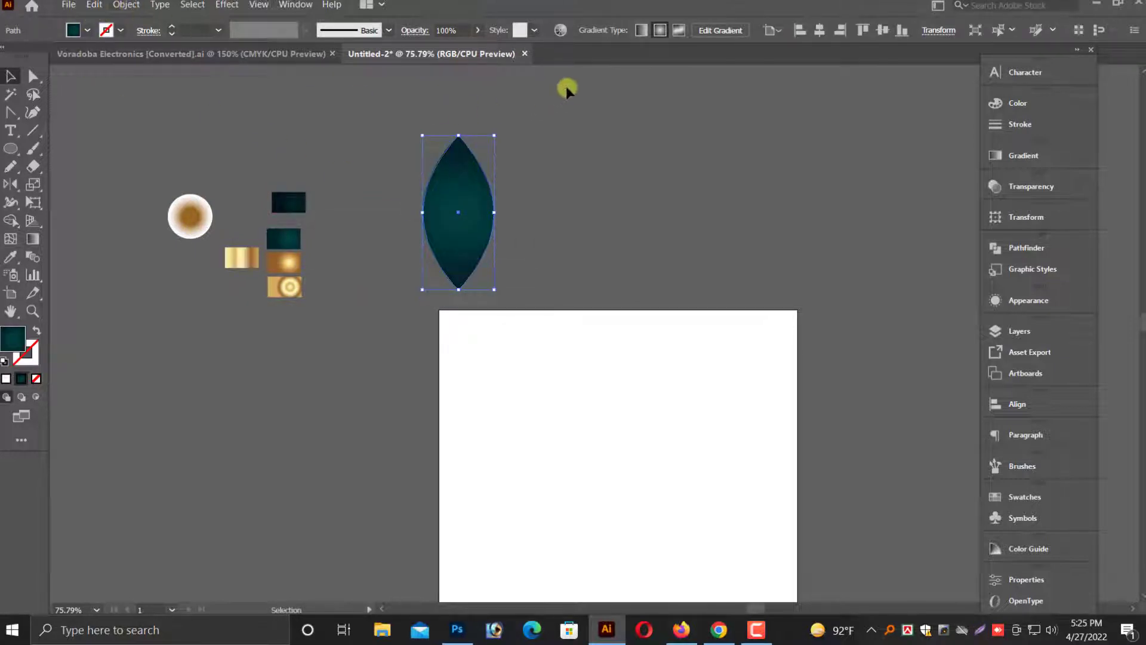
# Show the rulers and set the ruler units to inches.
pyautogui.hotkey('ctrl', 'r')
pyautogui.rightClick(614, 69)
pyautogui.click(637, 114)
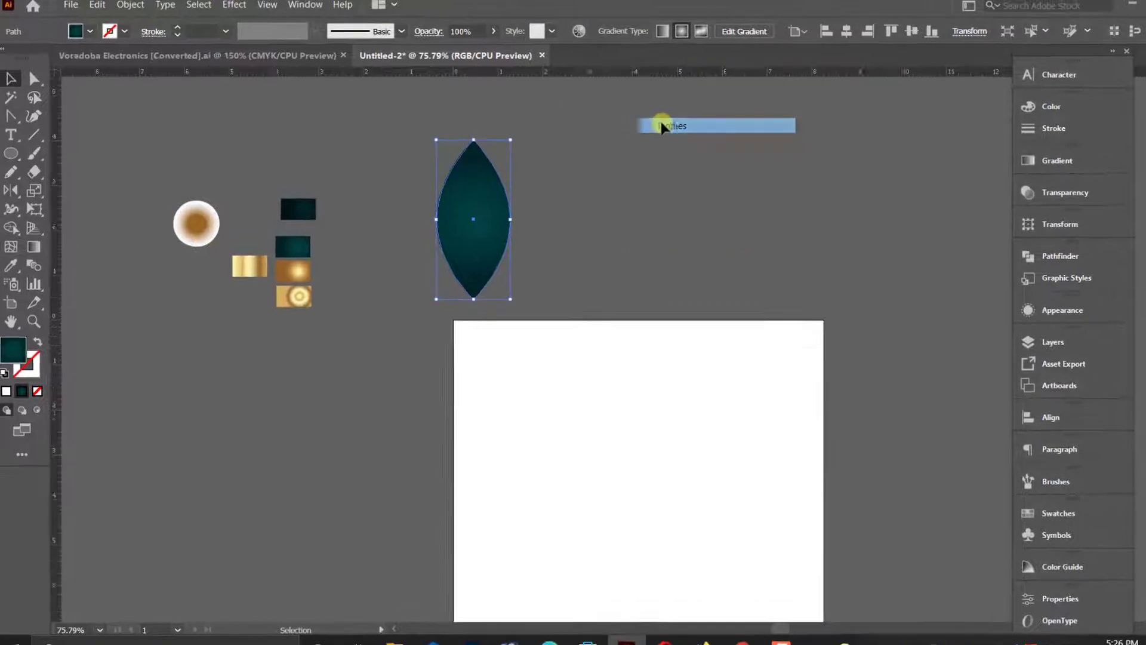
# Apply Offset Path to the leaf with an offset of -.10.
pyautogui.click(124, 8)
pyautogui.moveTo(169, 7)
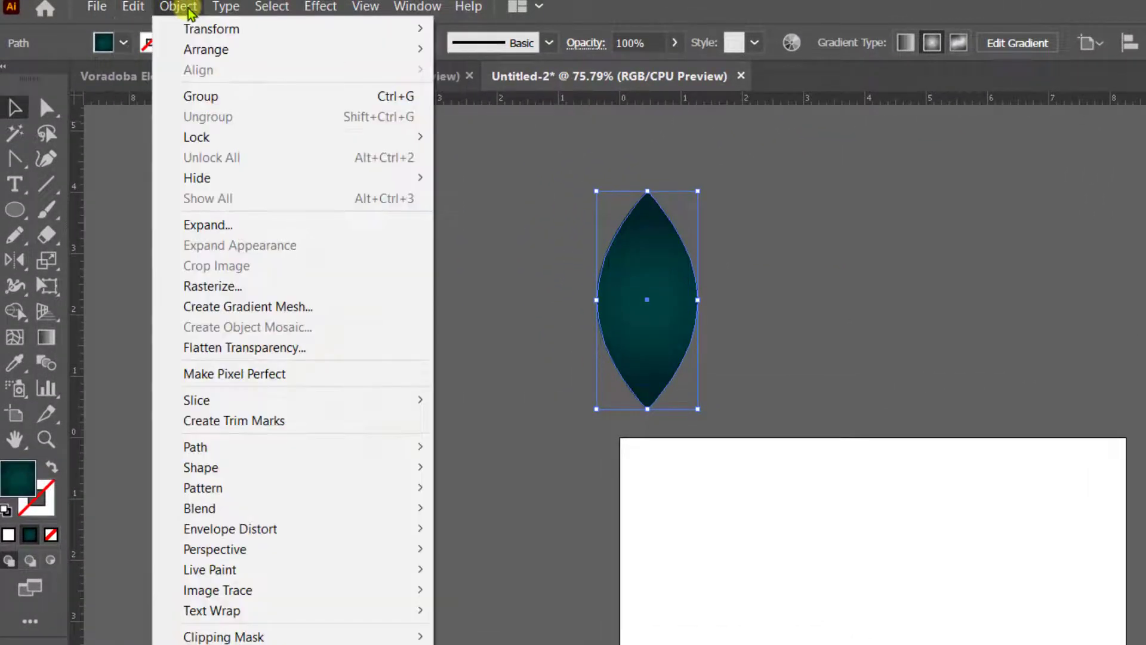
pyautogui.moveTo(197, 448)
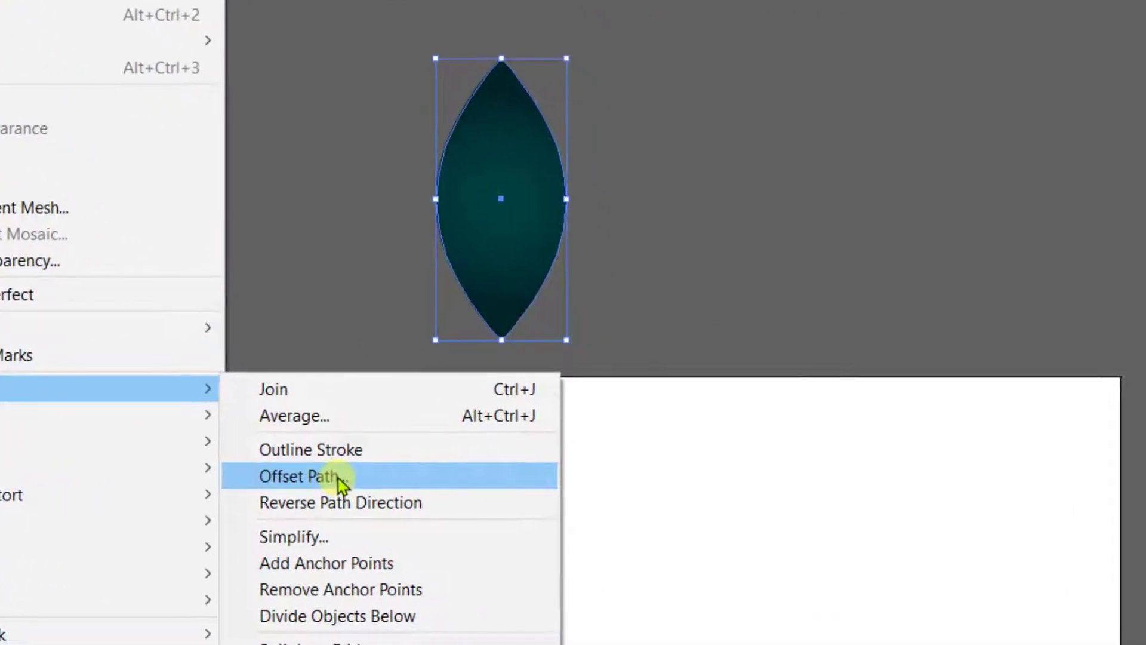
pyautogui.click(494, 514)
pyautogui.write('-')
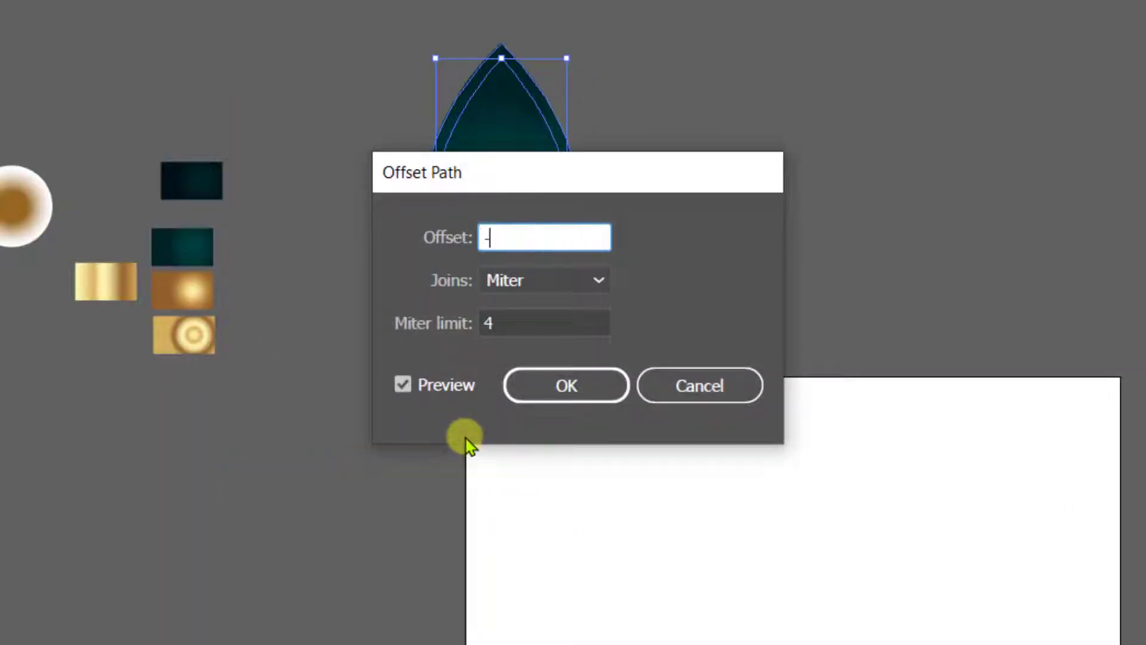
pyautogui.write('.10')
pyautogui.press('Return')
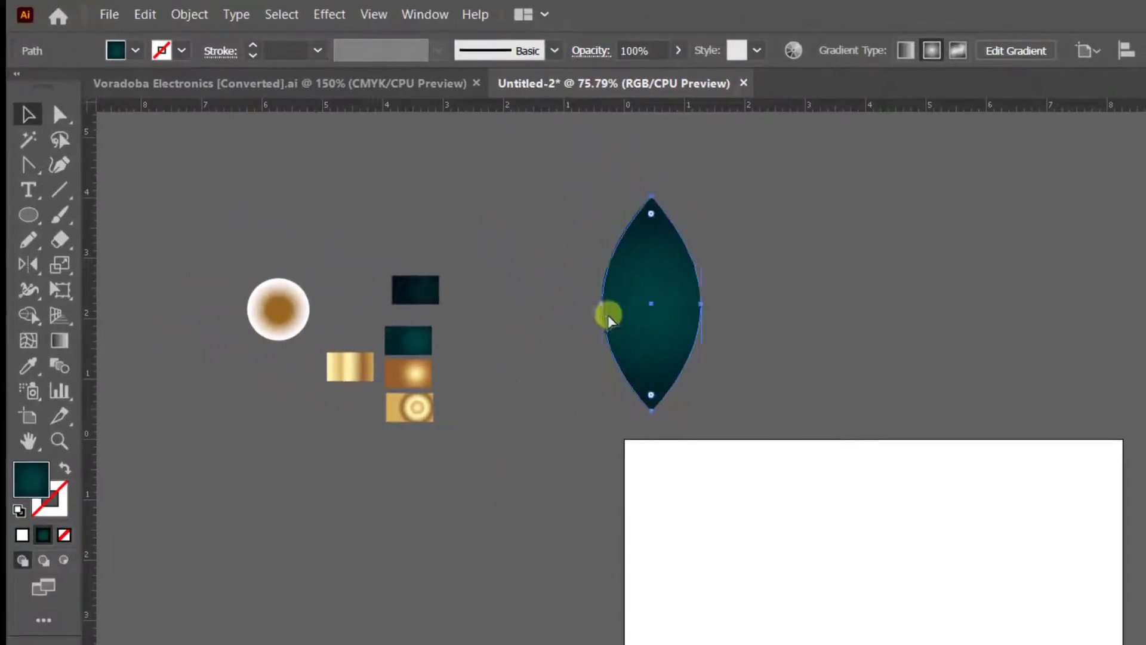
# Apply another Offset Path to the leaf with a small negative offset.
pyautogui.click(189, 14)
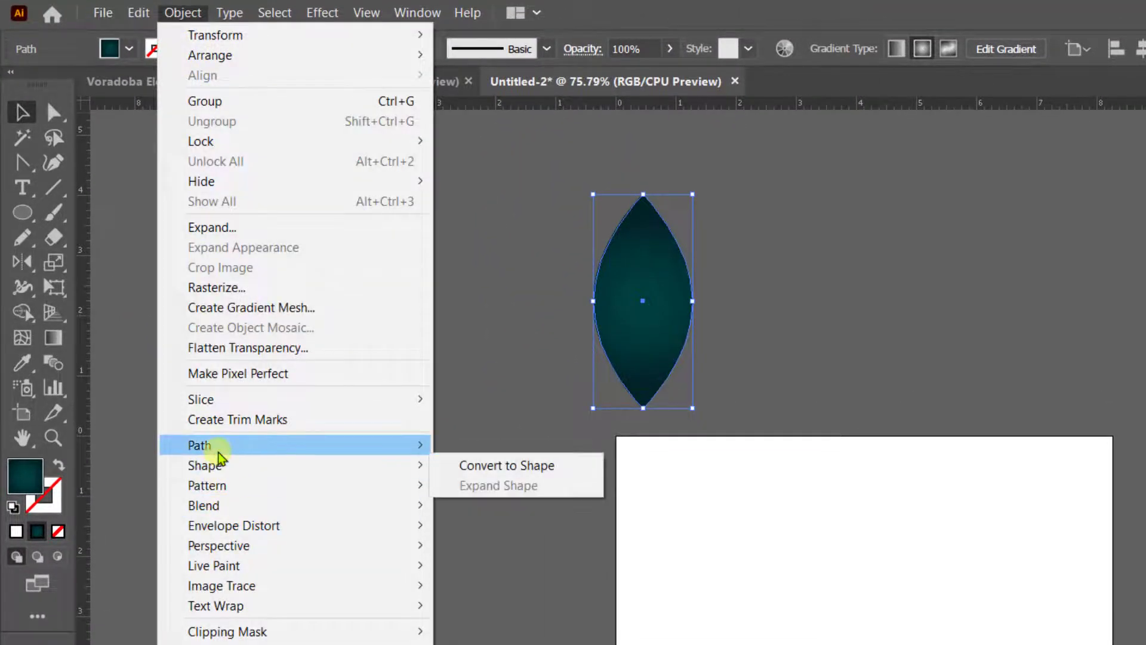
pyautogui.moveTo(203, 445)
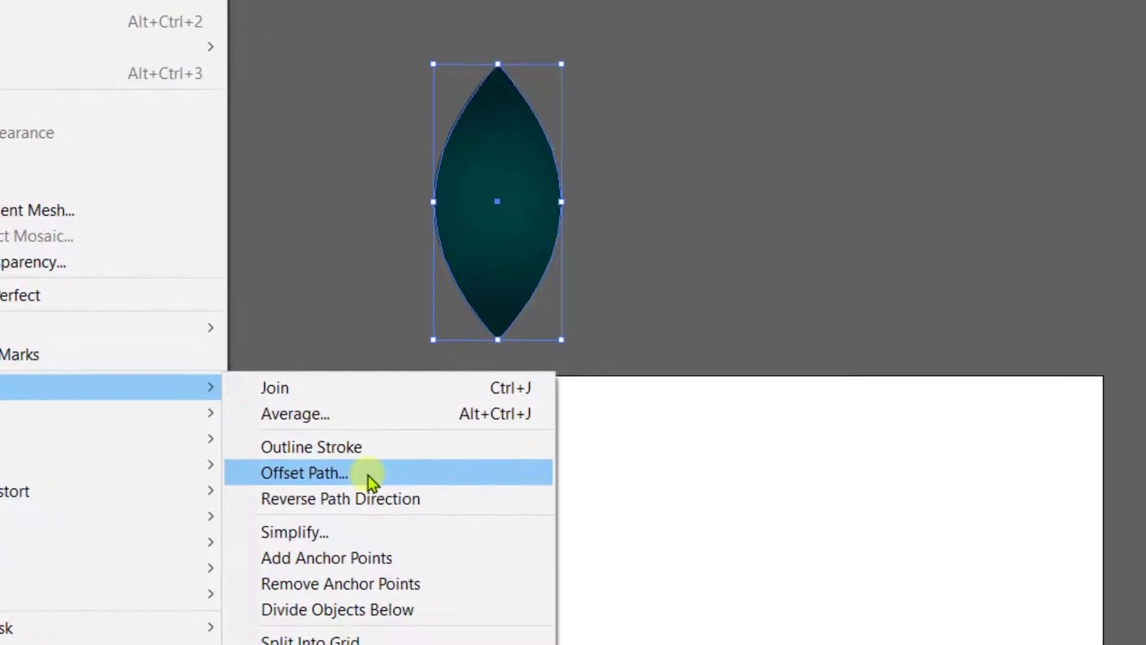
pyautogui.click(366, 475)
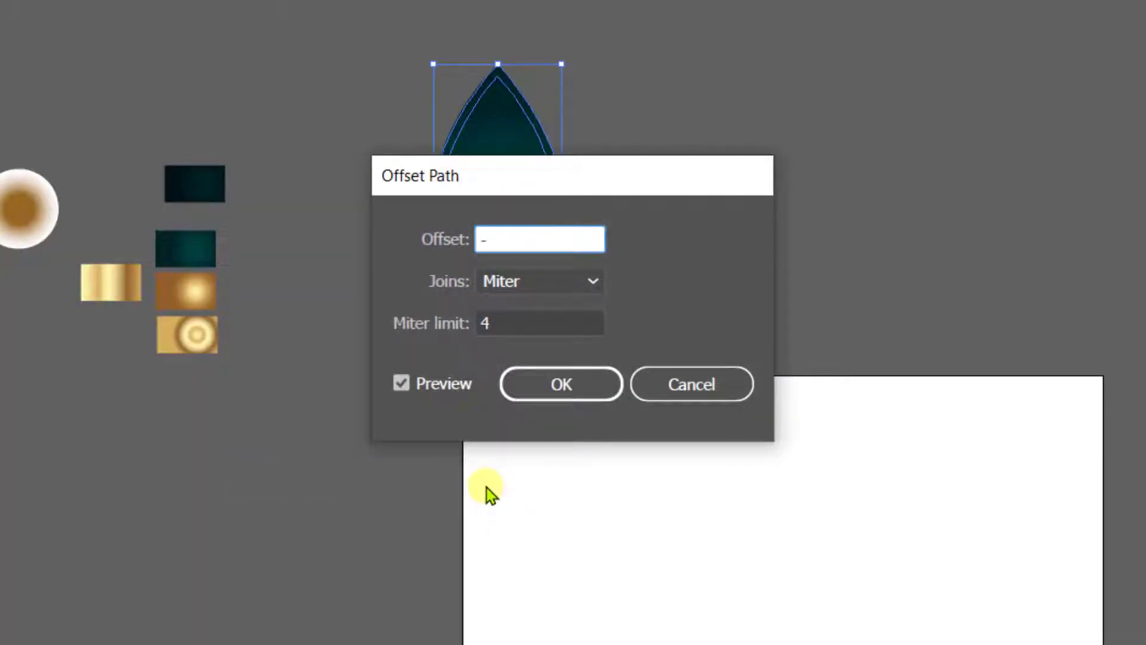
pyautogui.write('-.02')
pyautogui.press('Return')
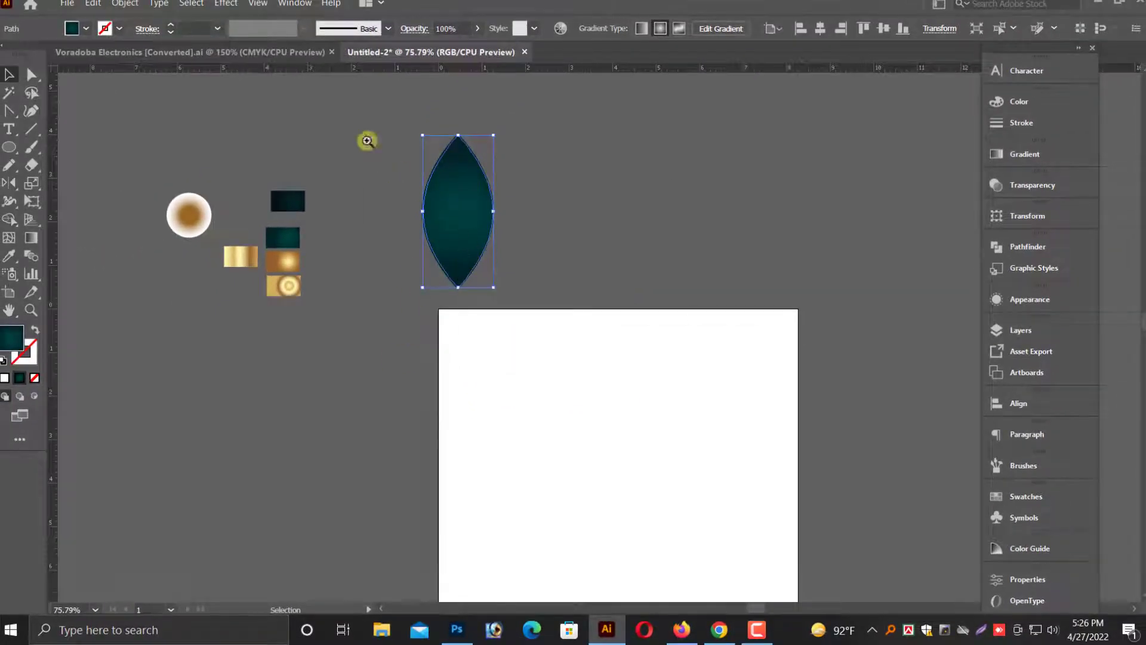
# Zoom in on the leaf's tip and divide the leaf and its offset path with Pathfinder Divide.
pyautogui.moveTo(367, 141); pyautogui.dragTo(503, 186)
pyautogui.moveTo(574, 303); pyautogui.dragTo(404, 371)
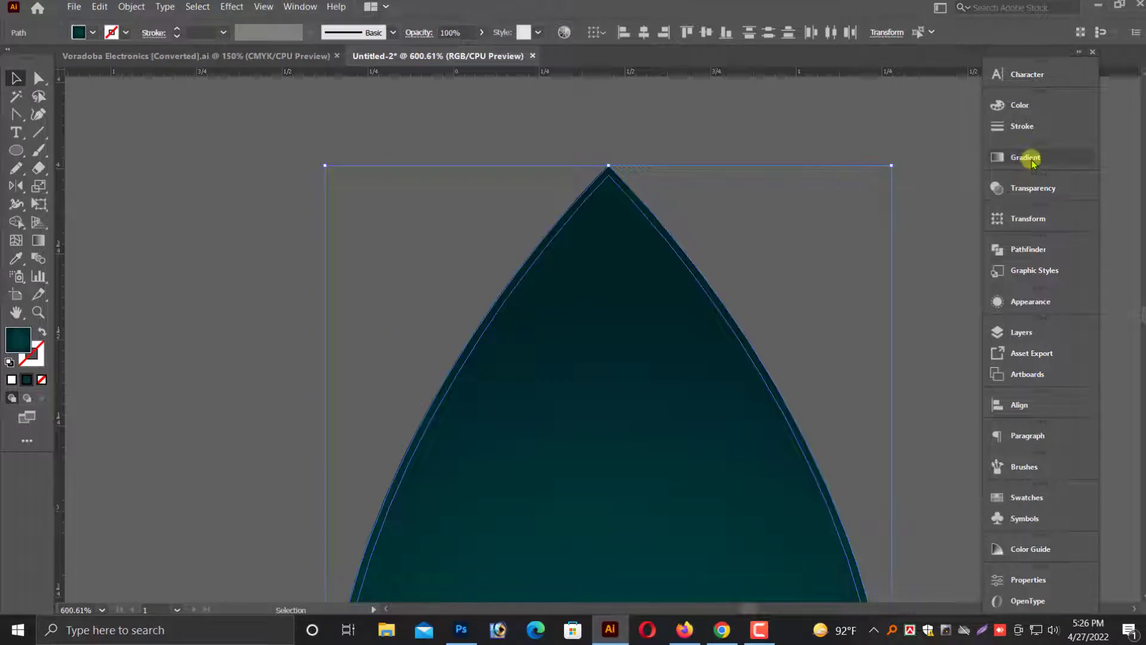
pyautogui.scroll(-5, 671, 358)
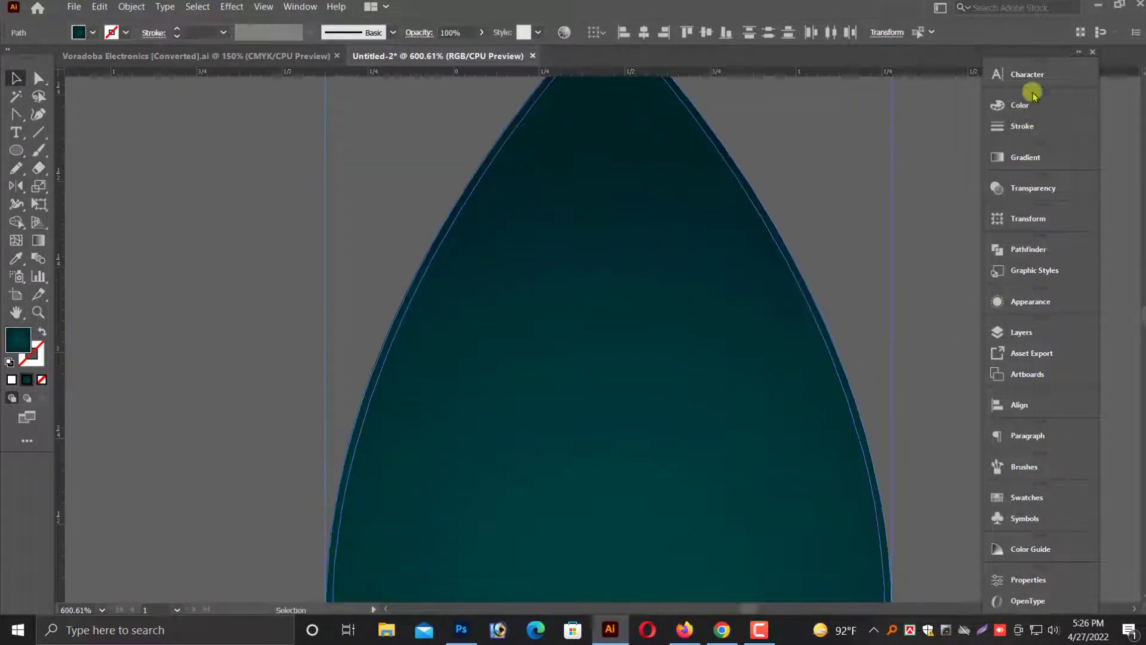
pyautogui.click(1047, 258)
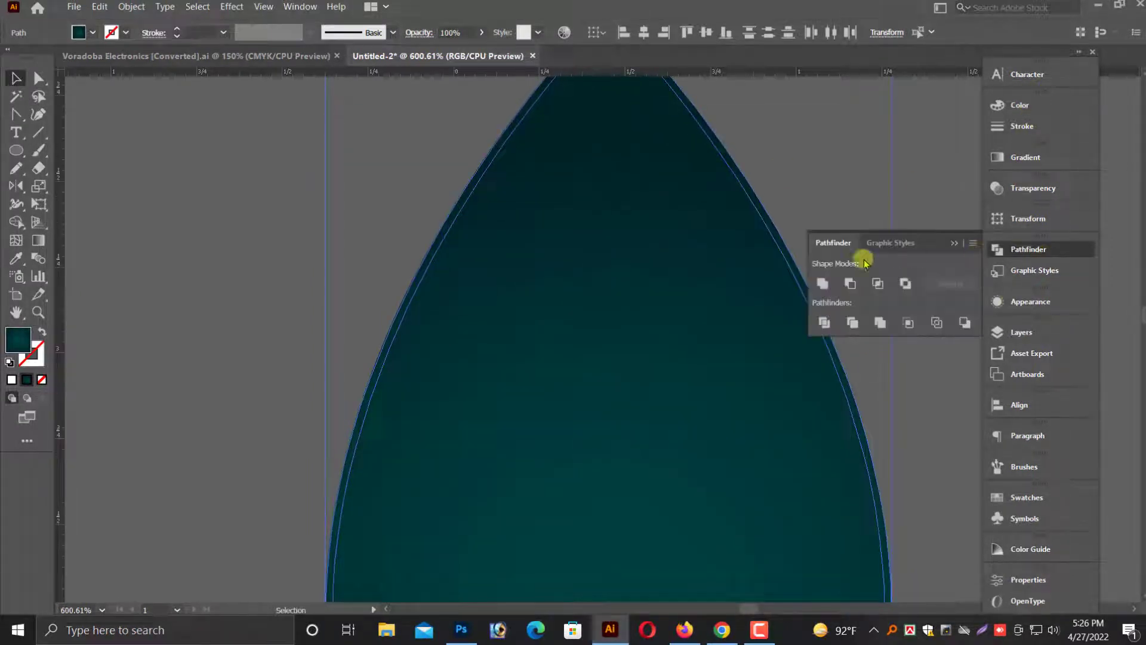
pyautogui.click(824, 321)
pyautogui.click(949, 246)
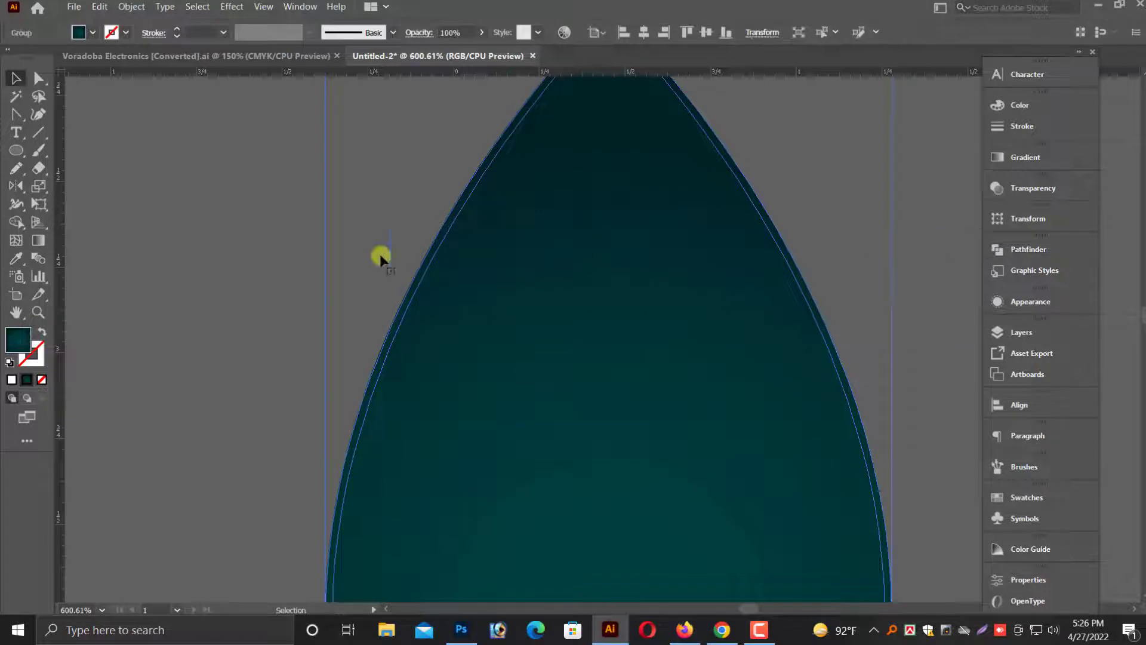
# Ungroup the divided leaf pieces.
pyautogui.click(315, 256)
pyautogui.hotkey('ctrl', '-')
pyautogui.hotkey('ctrl', '-')
pyautogui.hotkey('ctrl', '-')
pyautogui.hotkey('ctrl', '-')
pyautogui.hotkey('ctrl', '-')
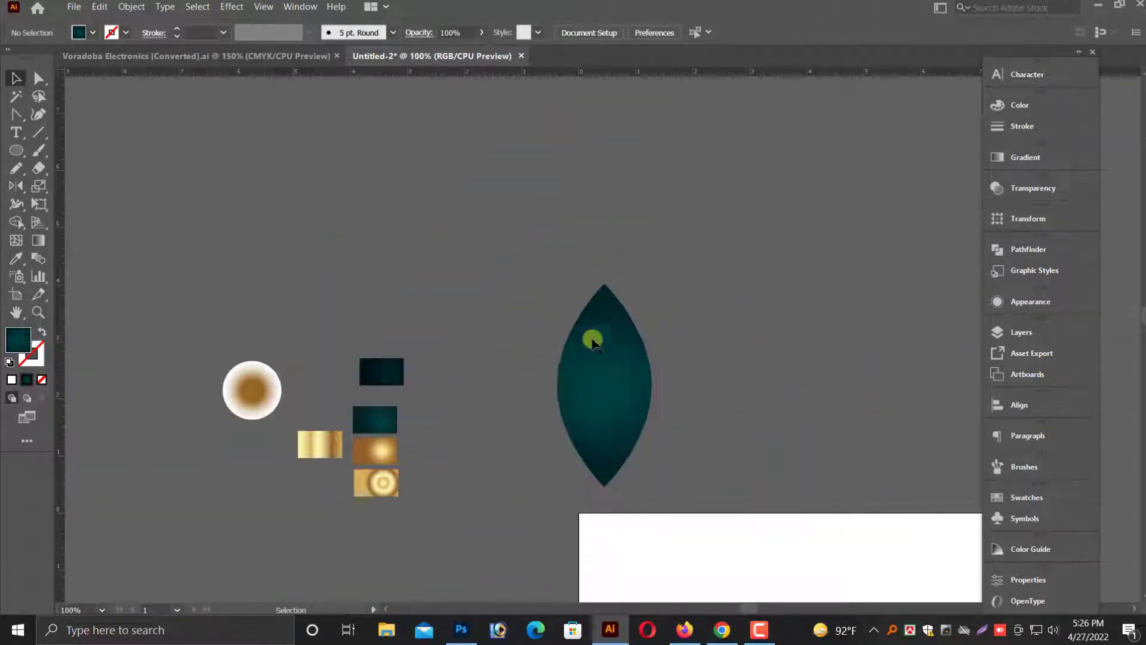
pyautogui.moveTo(614, 410); pyautogui.dragTo(692, 403)
pyautogui.hotkey('ctrl', 'z')
pyautogui.rightClick(602, 345)
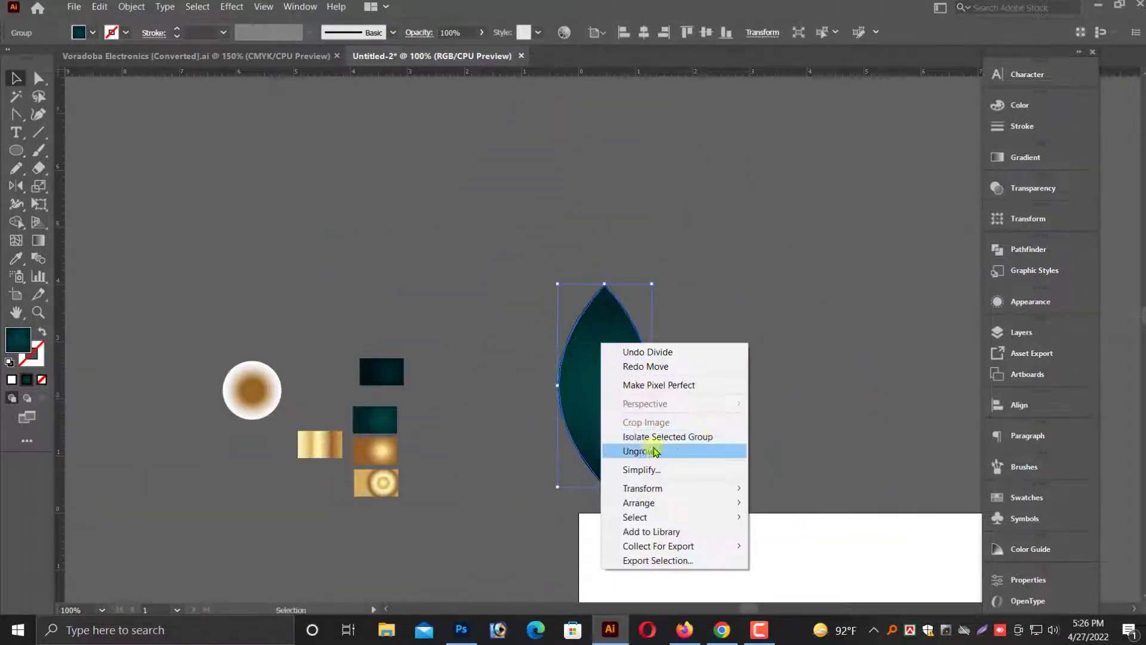
pyautogui.click(654, 449)
# Try moving and deleting pieces of the divided leaf.
pyautogui.click(724, 422)
pyautogui.moveTo(604, 384); pyautogui.dragTo(741, 391)
pyautogui.hotkey('ctrl', 'z')
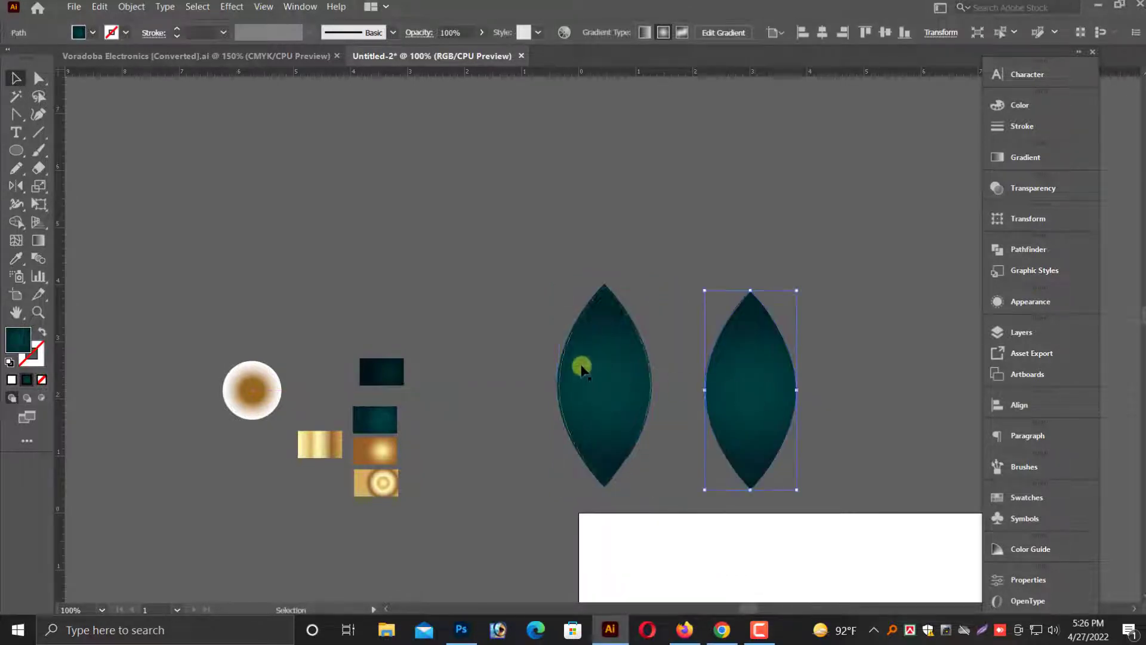
pyautogui.moveTo(582, 368); pyautogui.dragTo(690, 400)
pyautogui.hotkey('ctrl', 'z')
pyautogui.click(745, 390)
pyautogui.press('Delete')
pyautogui.hotkey('ctrl', 'z')
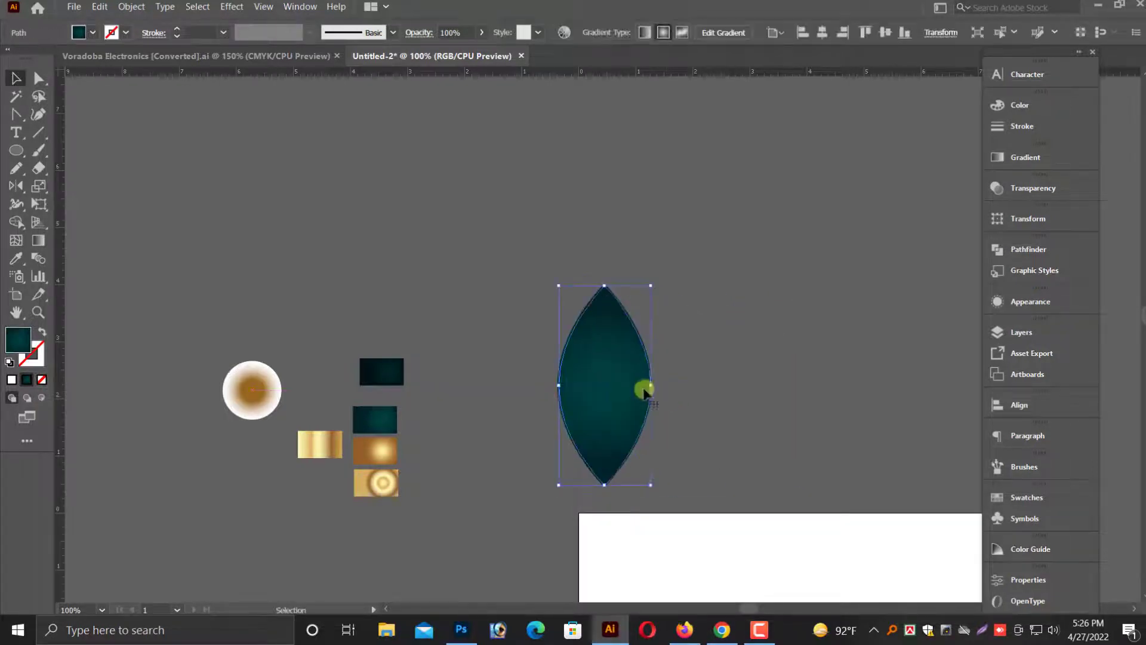
pyautogui.click(540, 320)
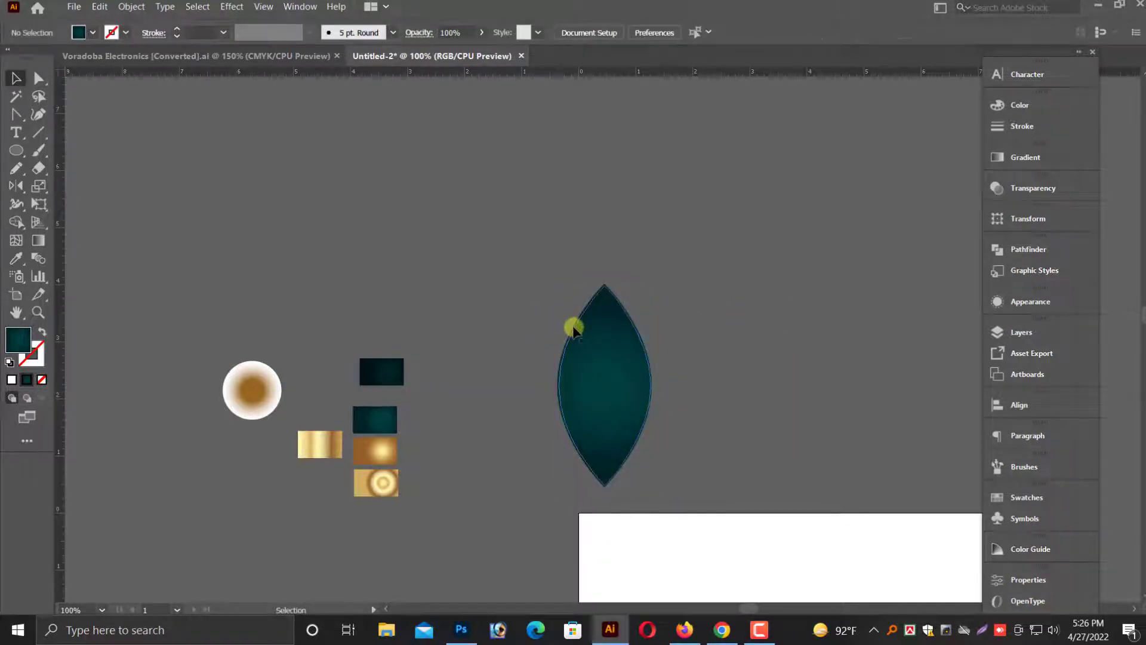
pyautogui.click(573, 327)
pyautogui.moveTo(627, 383); pyautogui.dragTo(658, 394)
pyautogui.moveTo(837, 505); pyautogui.dragTo(926, 513)
pyautogui.hotkey('ctrl', 'z')
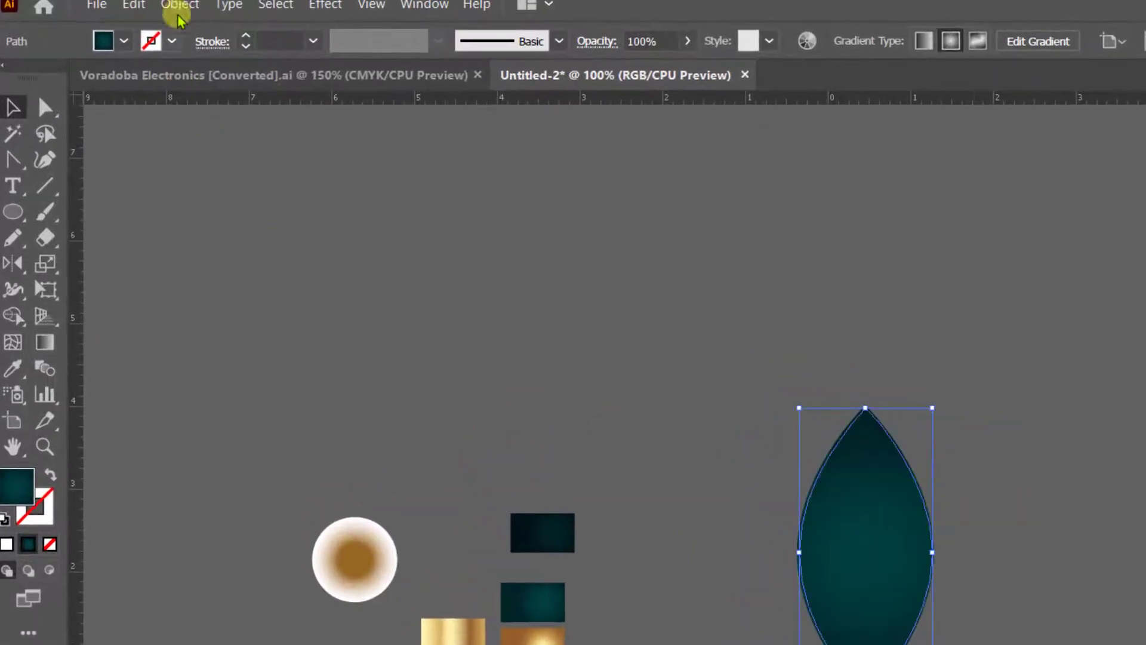
# Hide the selected inner leaf piece.
pyautogui.click(161, 5)
pyautogui.moveTo(358, 179)
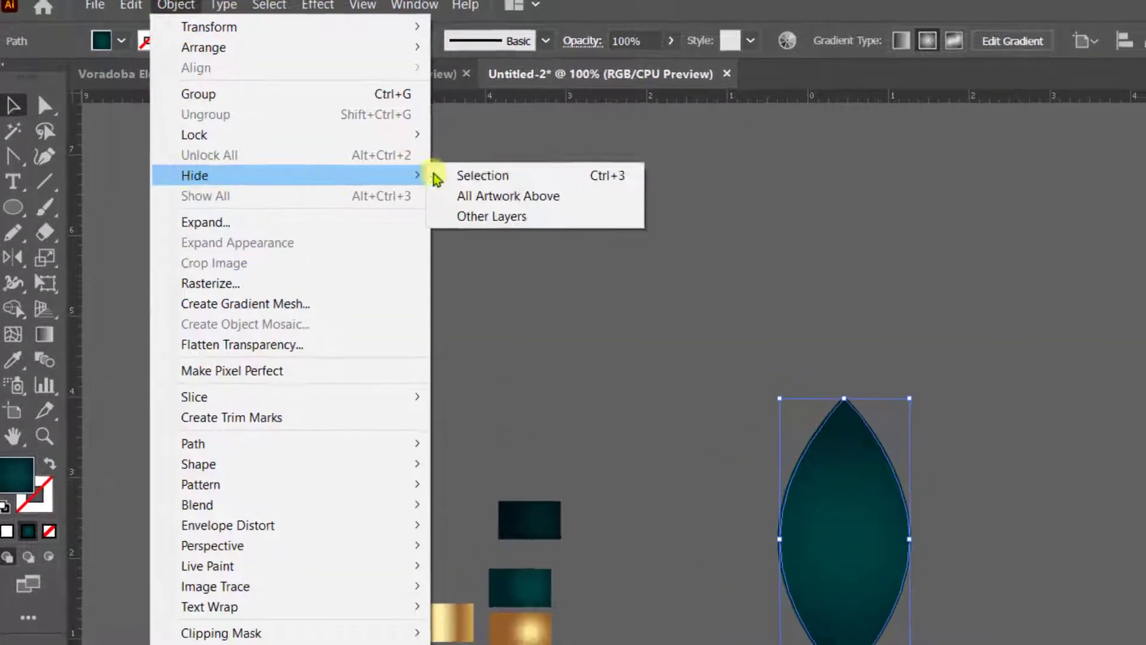
pyautogui.click(477, 175)
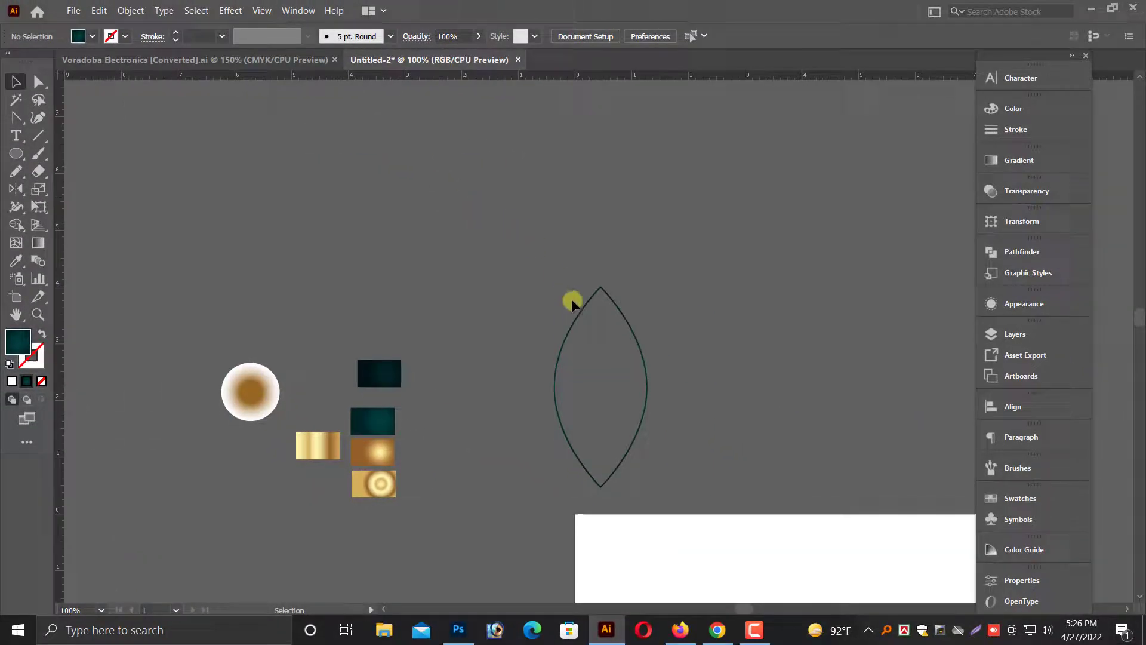
# Fill the remaining outer leaf ring with the linear gold gradient swatch using the Eyedropper.
pyautogui.click(573, 303)
pyautogui.click(24, 342)
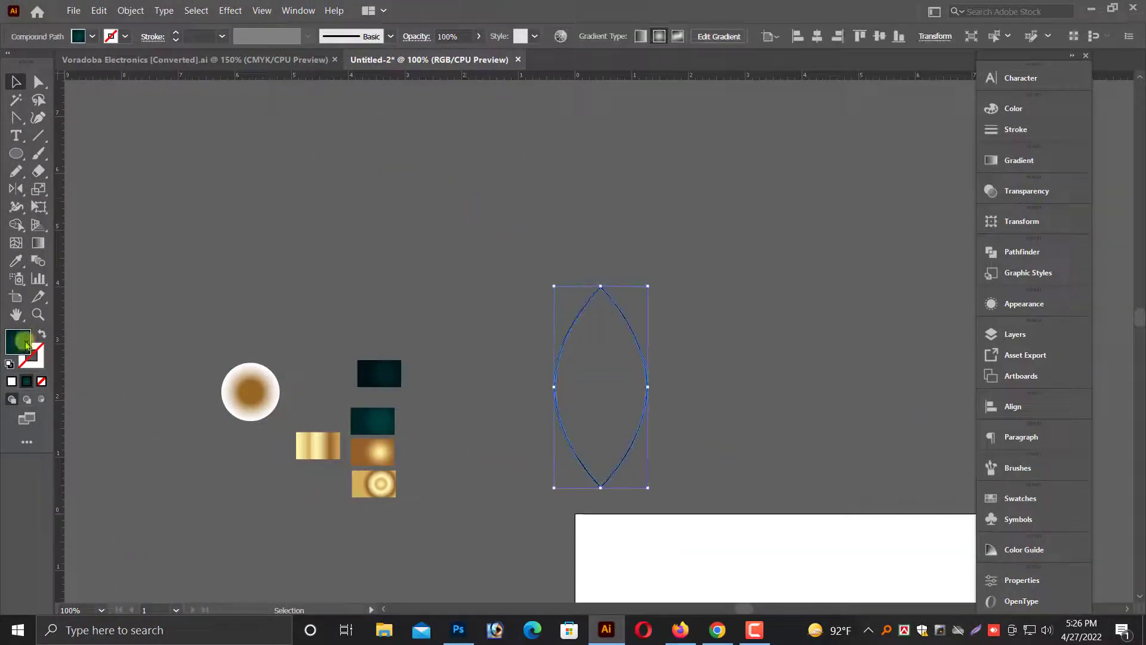
pyautogui.click(18, 261)
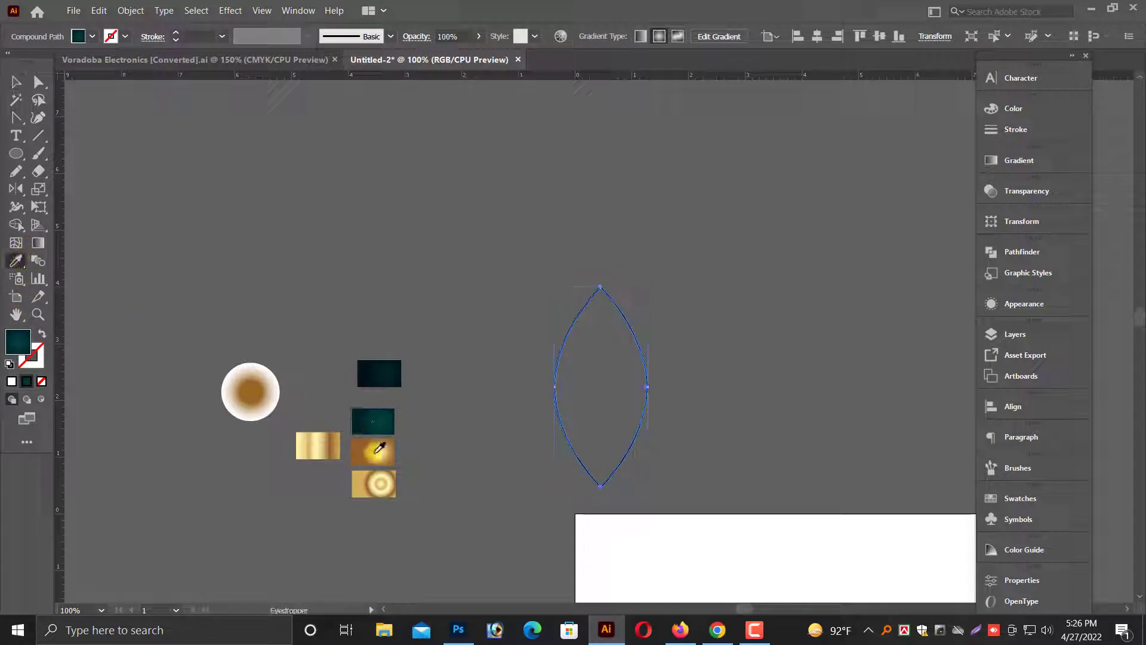
pyautogui.click(322, 441)
pyautogui.click(16, 82)
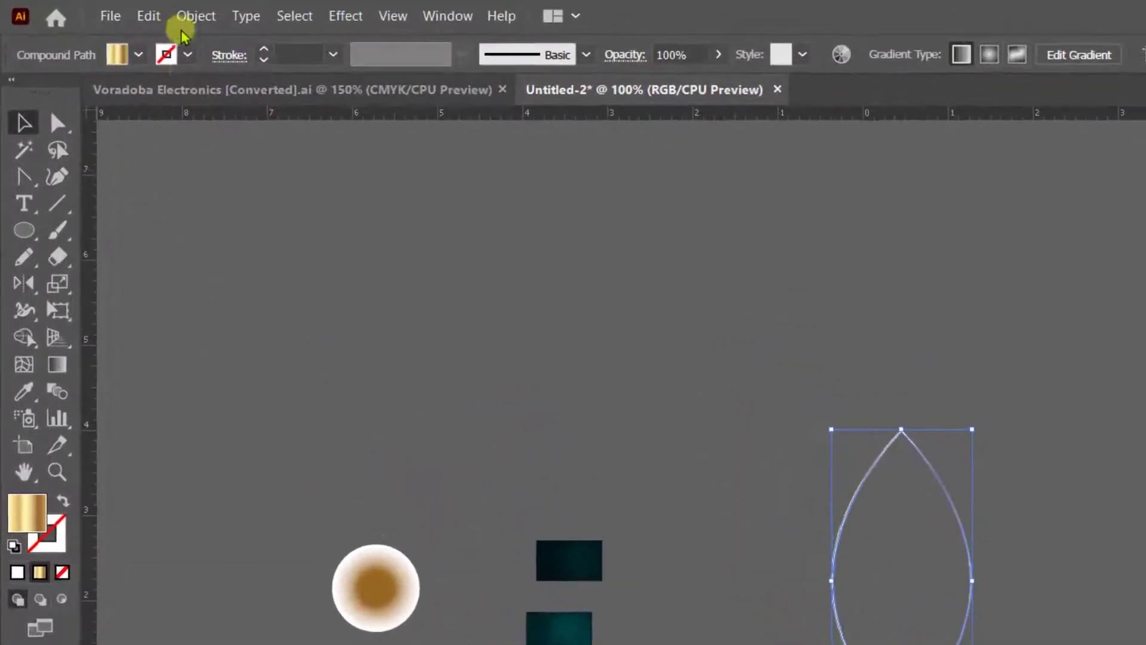
# Show all hidden objects to bring back the inner leaf piece.
pyautogui.click(193, 18)
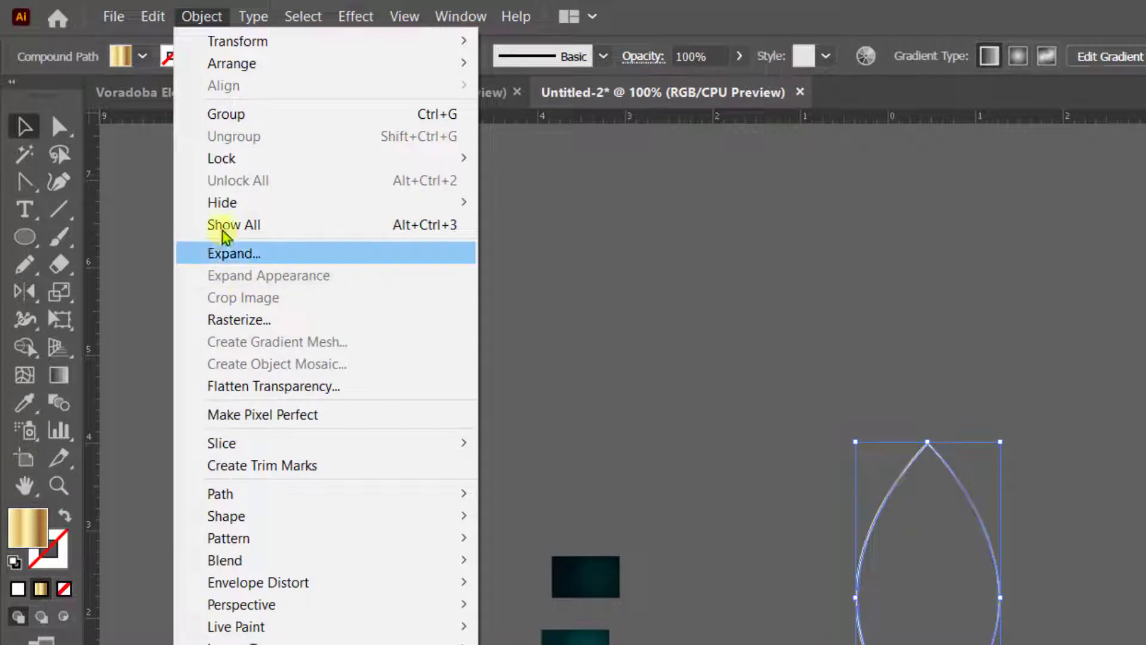
pyautogui.moveTo(226, 205)
pyautogui.click(525, 203)
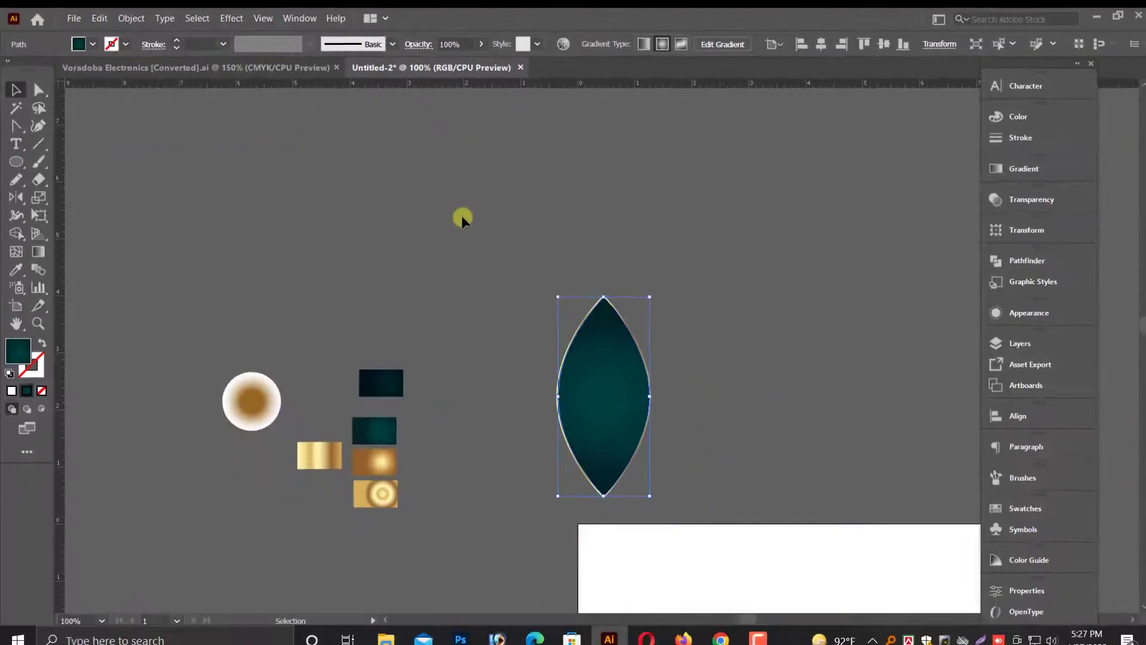
pyautogui.hotkey('ctrl', 'alt', '3')
pyautogui.scroll(-2, 681, 493)
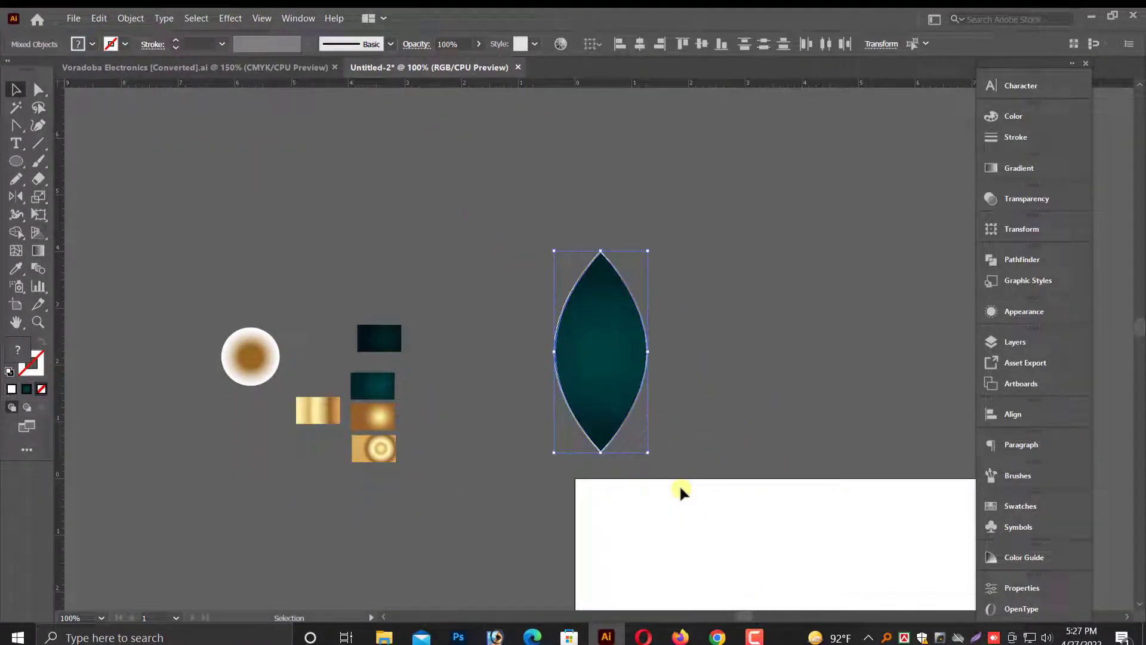
# Move the leaf slightly left and group its inner piece with the gold rim.
pyautogui.scroll(-2, 672, 391)
pyautogui.moveTo(589, 320); pyautogui.dragTo(558, 320)
pyautogui.rightClick(560, 301)
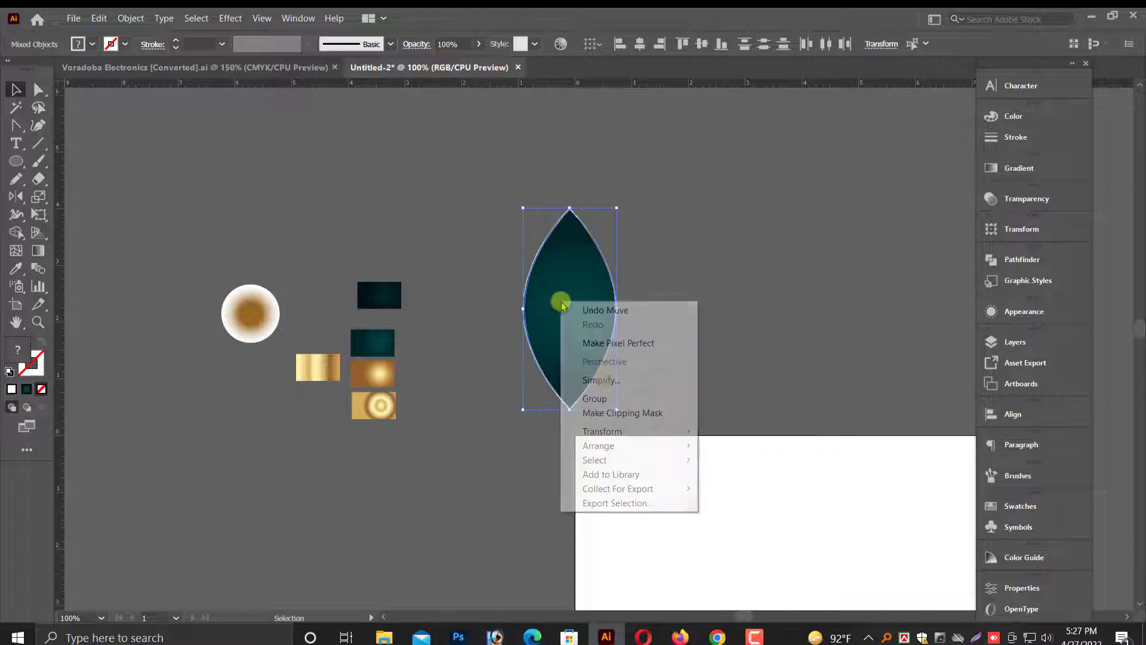
pyautogui.click(608, 397)
pyautogui.click(731, 380)
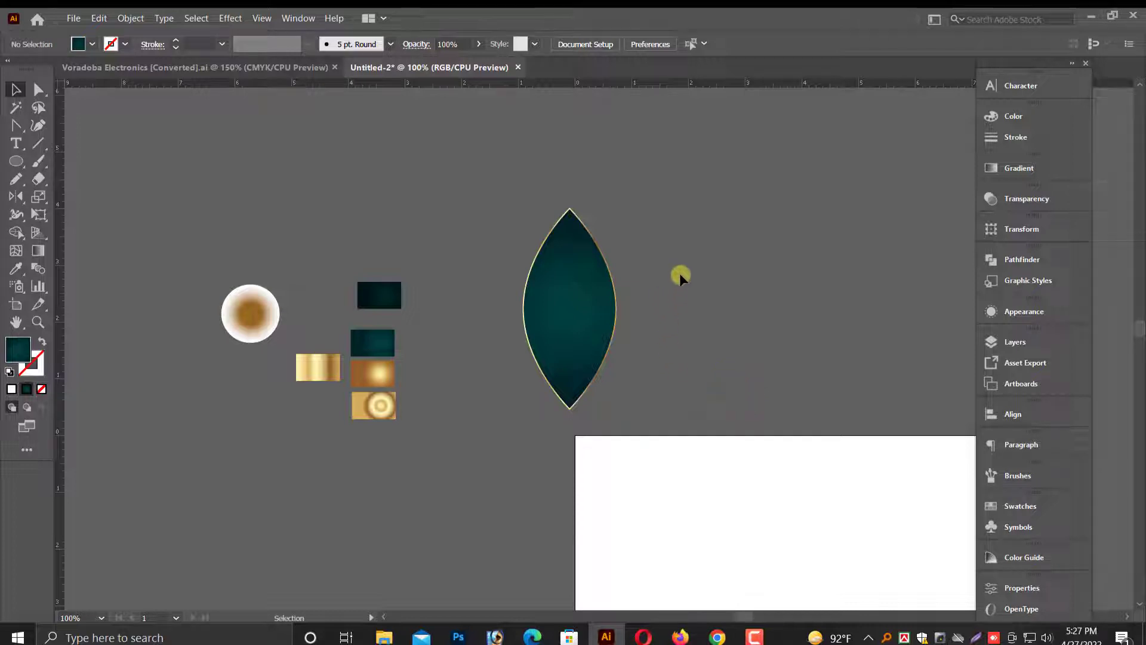
# Rotate the grouped leaf so it tilts to the left.
pyautogui.click(611, 389)
pyautogui.scroll(-1, 597, 388)
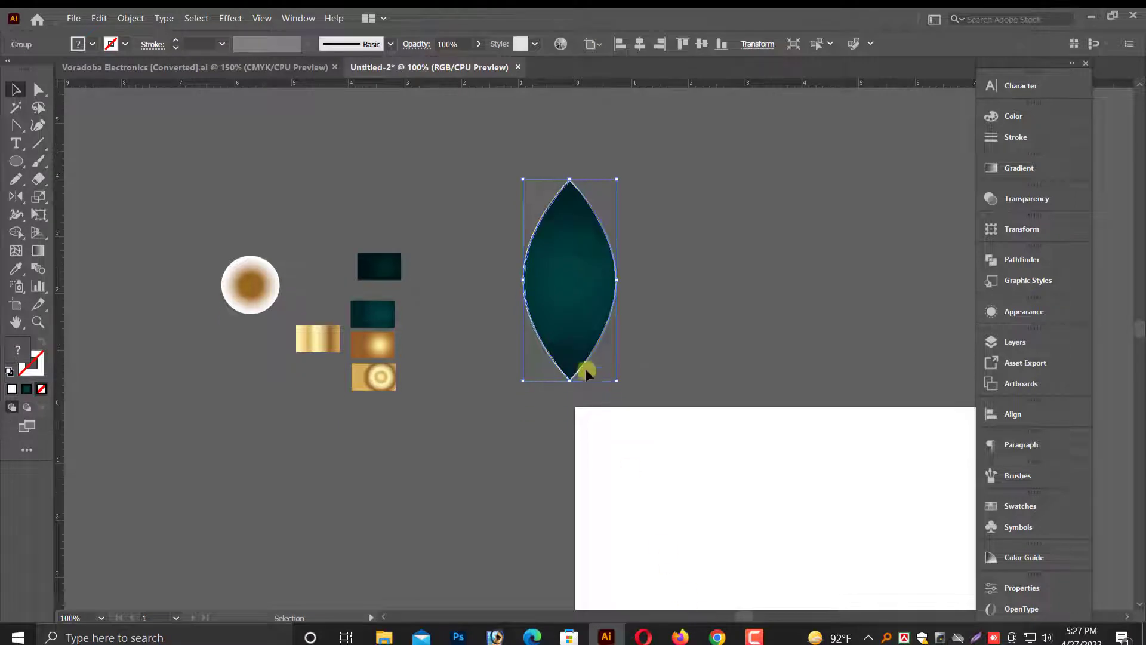
pyautogui.moveTo(572, 316); pyautogui.dragTo(567, 321)
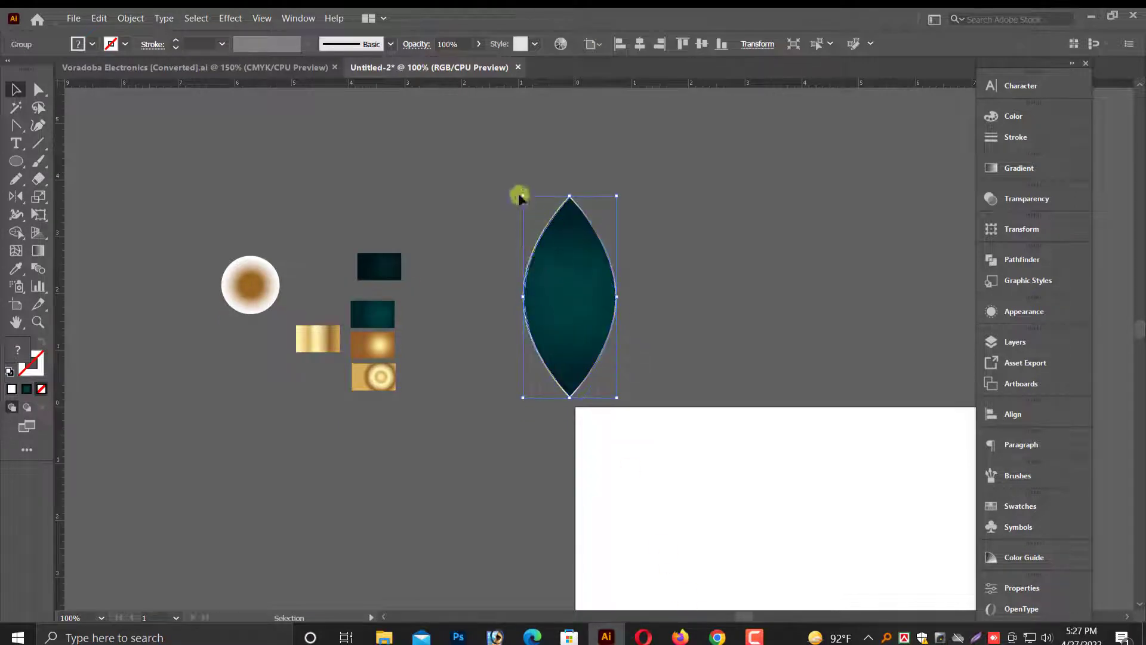
pyautogui.moveTo(517, 192); pyautogui.dragTo(497, 227)
pyautogui.click(685, 290)
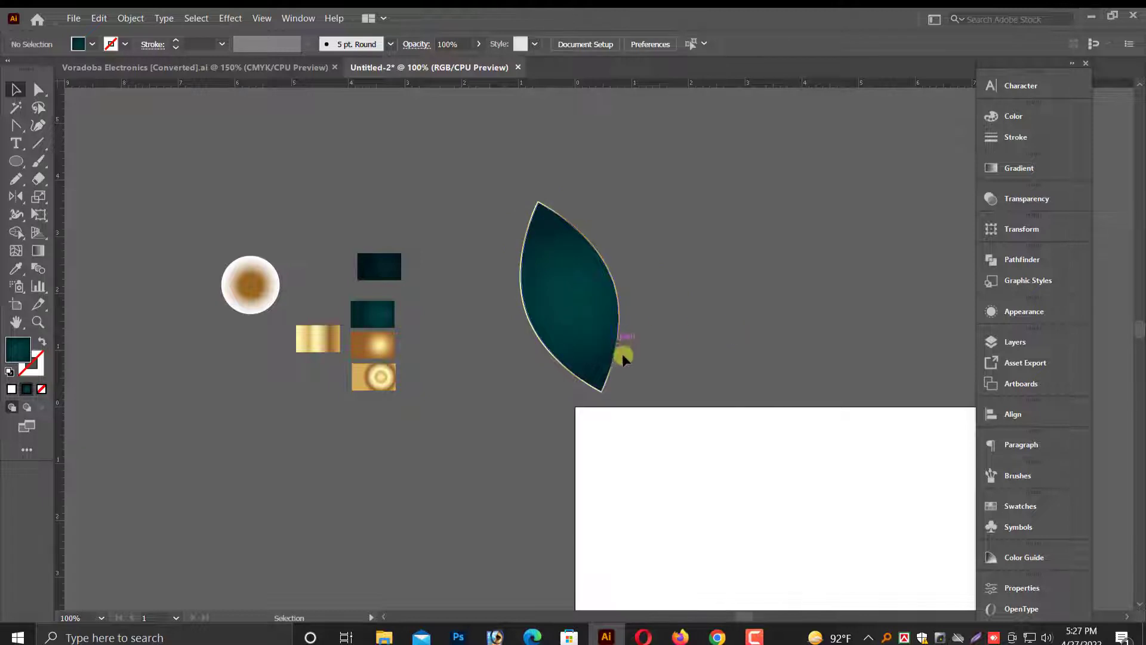
pyautogui.hotkey('ctrl', '=')
pyautogui.hotkey('ctrl', '=')
pyautogui.moveTo(735, 365); pyautogui.dragTo(635, 392)
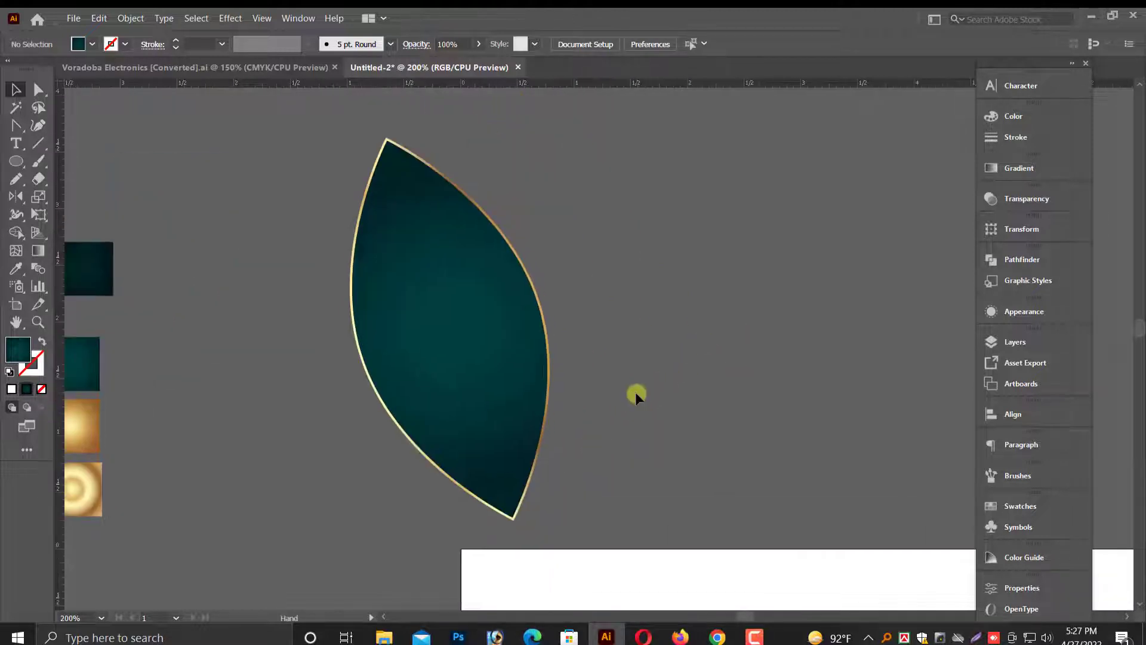
pyautogui.moveTo(414, 449); pyautogui.dragTo(415, 450)
pyautogui.moveTo(496, 440); pyautogui.dragTo(475, 451)
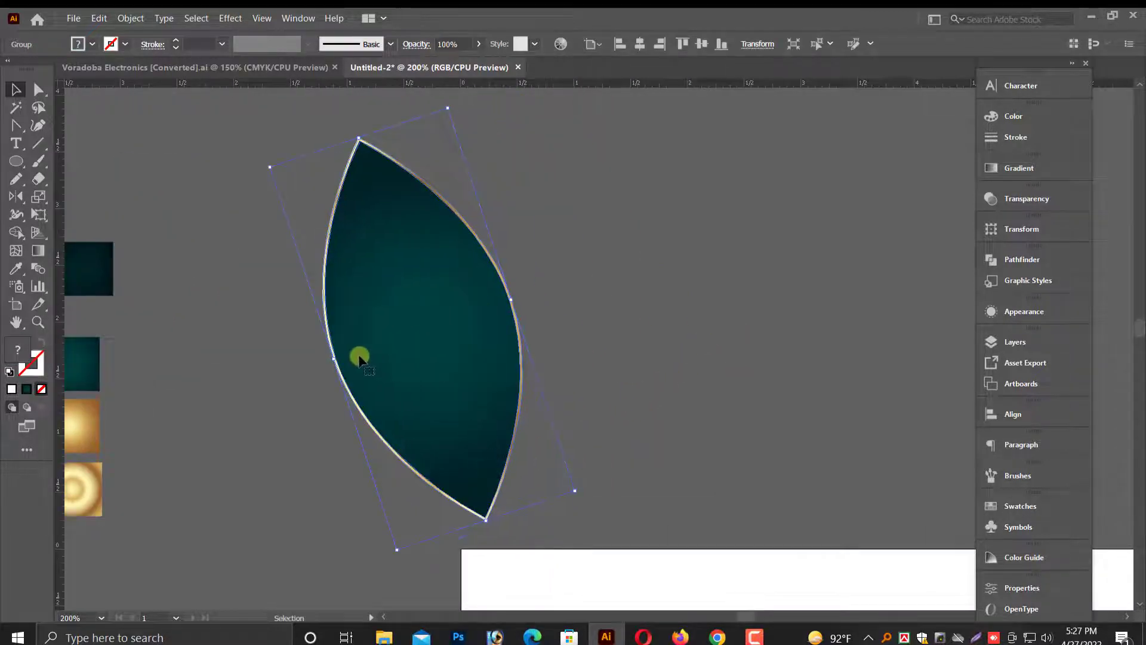
pyautogui.moveTo(265, 164); pyautogui.dragTo(266, 171)
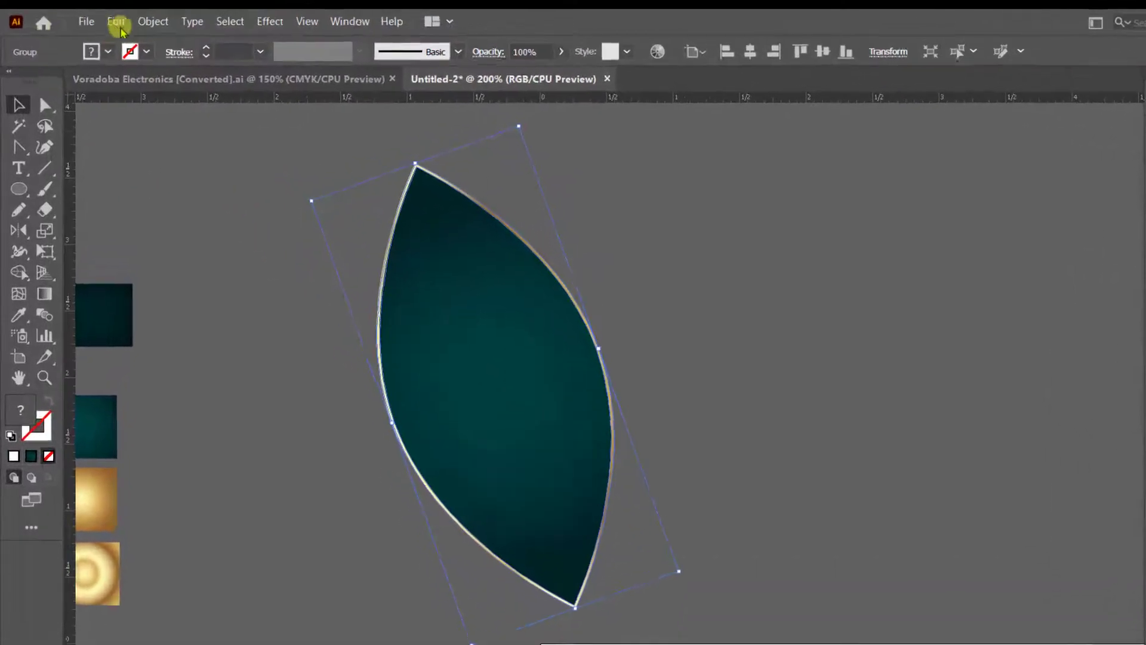
# Paste a copy of the leaf in front and rotate the copy upright around its bottom tip.
pyautogui.click(99, 18)
pyautogui.click(114, 81)
pyautogui.click(145, 26)
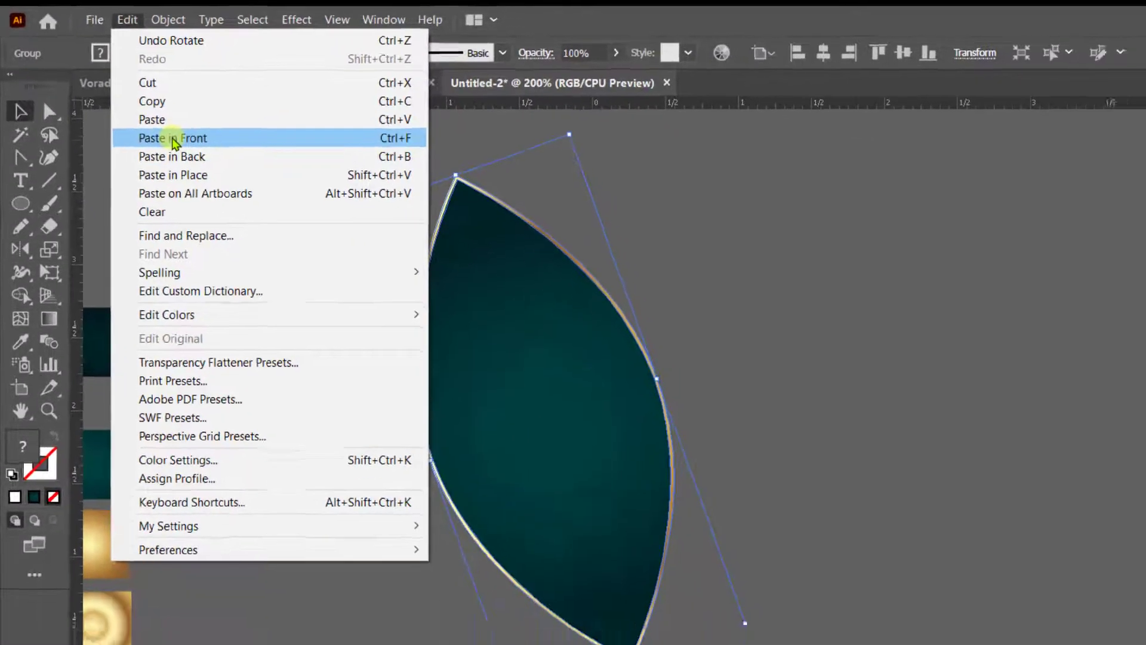
pyautogui.click(197, 161)
pyautogui.moveTo(23, 285); pyautogui.dragTo(71, 292)
pyautogui.moveTo(47, 190); pyautogui.dragTo(47, 190)
pyautogui.click(490, 508)
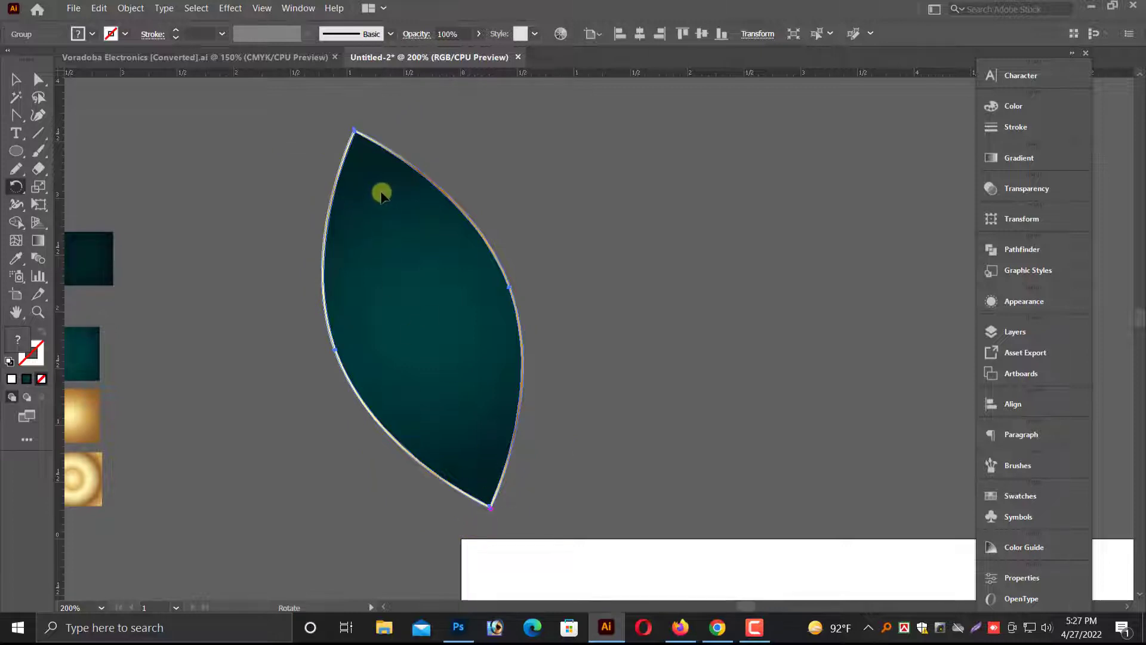
pyautogui.moveTo(378, 187); pyautogui.dragTo(493, 176)
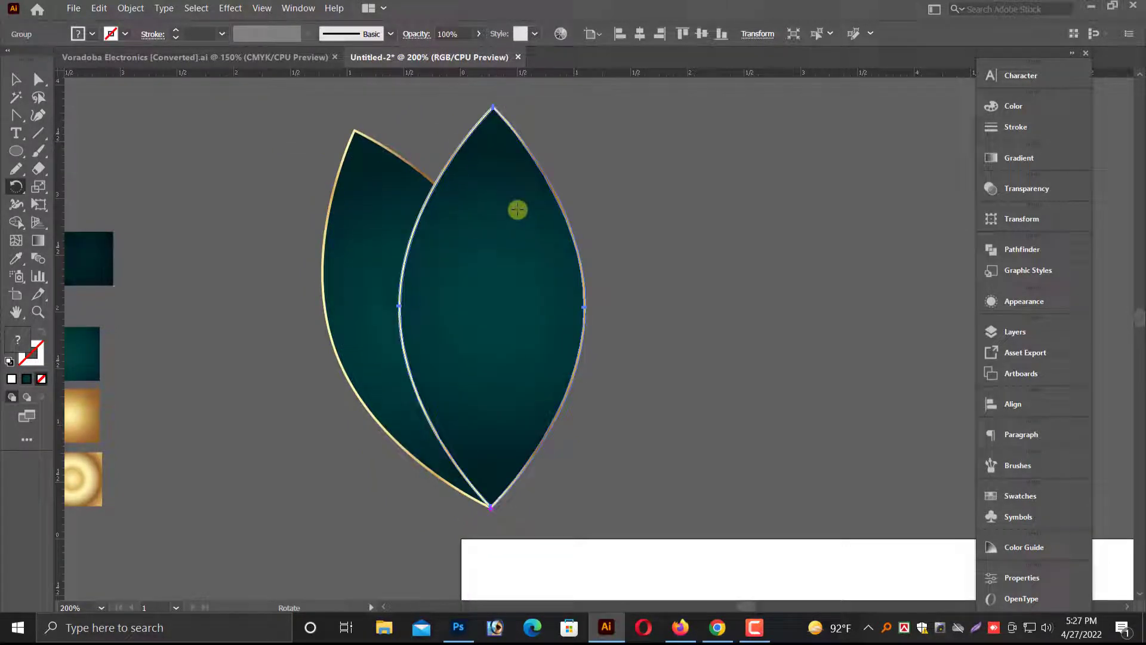
# Send the upright leaf copy backward behind the tilted leaf.
pyautogui.rightClick(520, 212)
pyautogui.moveTo(578, 361)
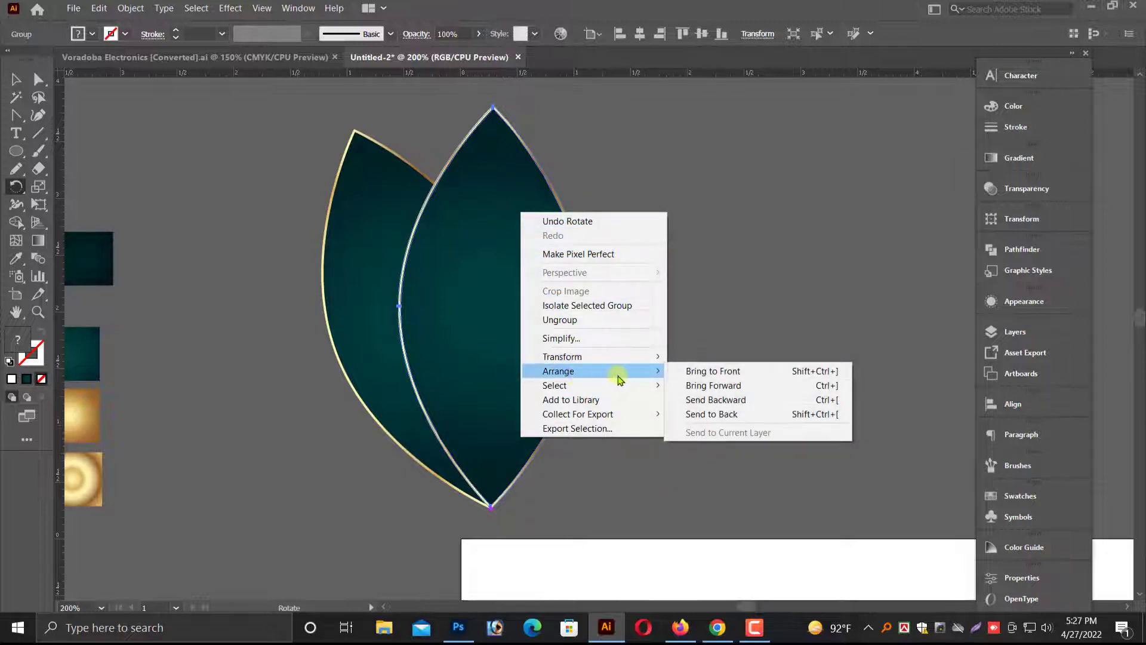
pyautogui.click(727, 398)
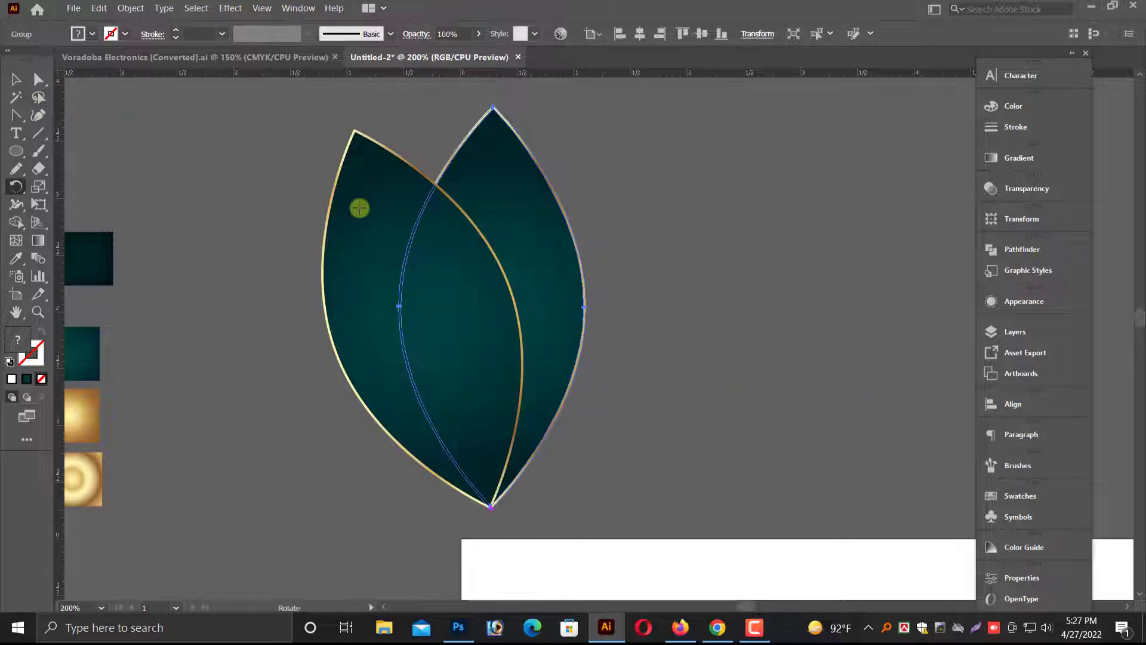
# Paste a copy of the left leaf in front and rotate the copy to the right around the bottom tip.
pyautogui.click(15, 83)
pyautogui.click(352, 236)
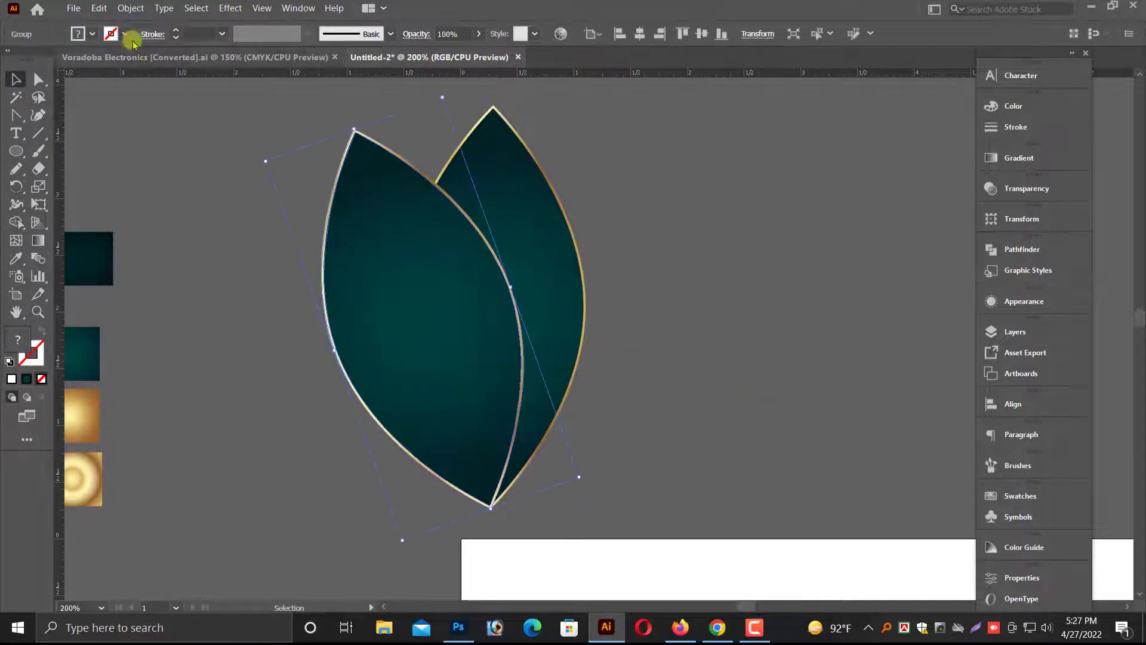
pyautogui.click(97, 9)
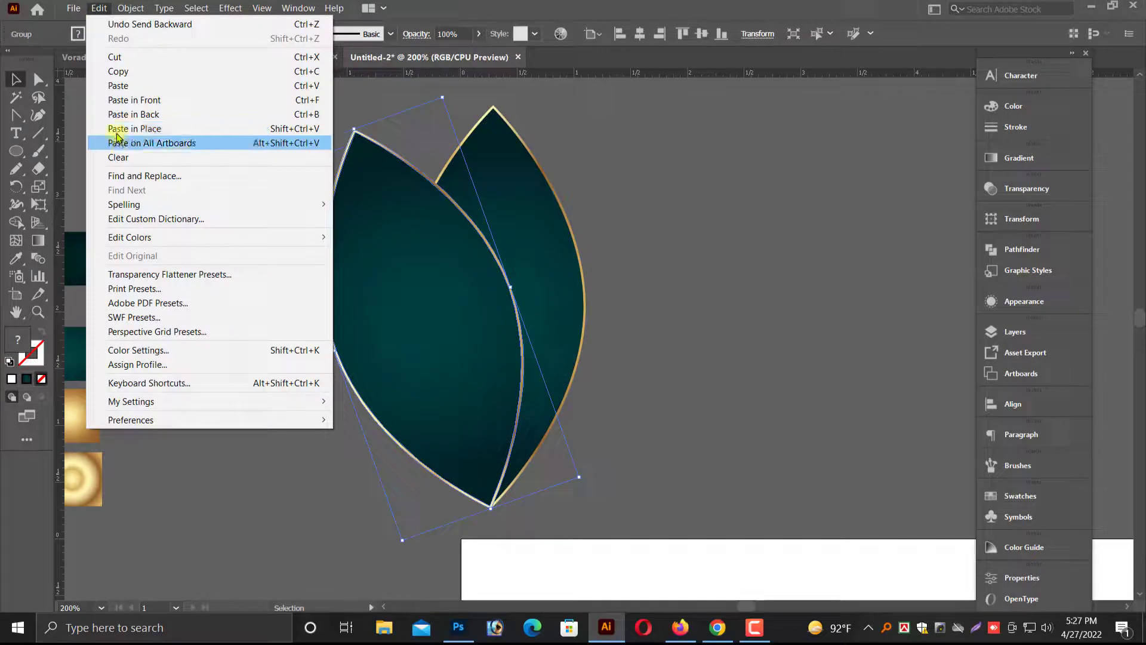
pyautogui.click(114, 69)
pyautogui.click(99, 10)
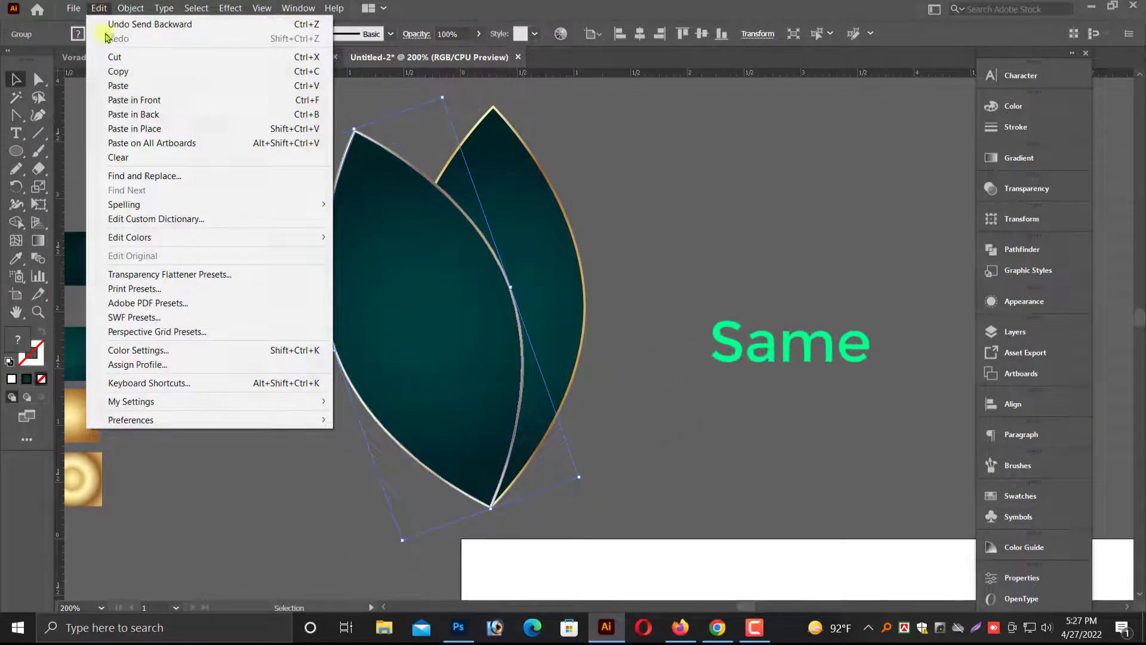
pyautogui.click(136, 102)
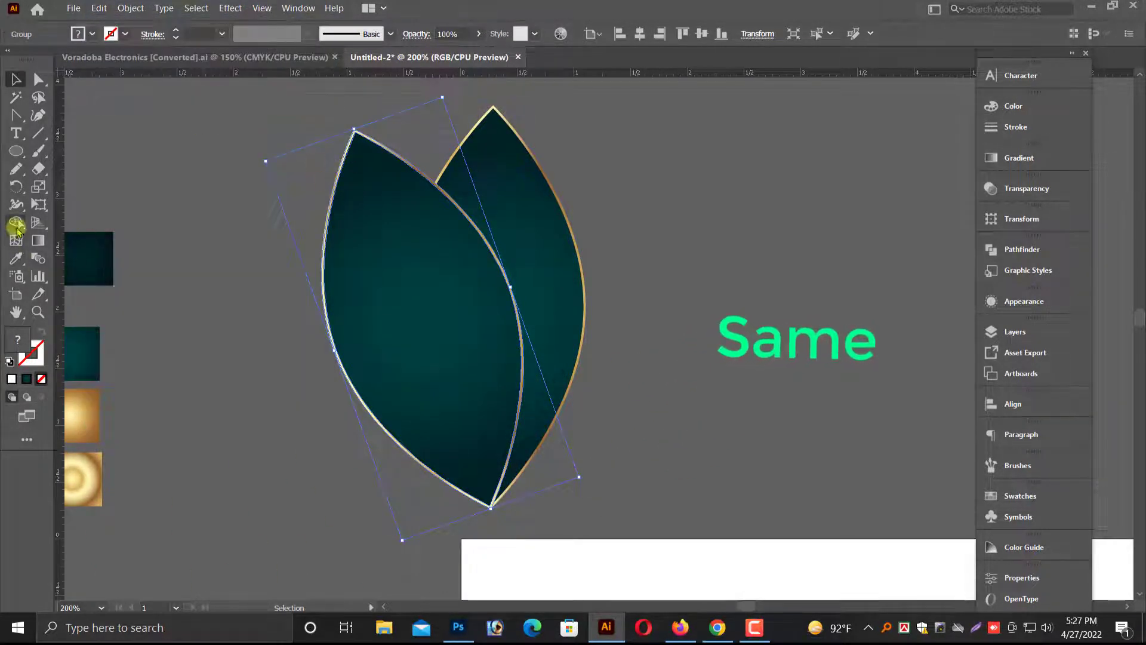
pyautogui.click(16, 186)
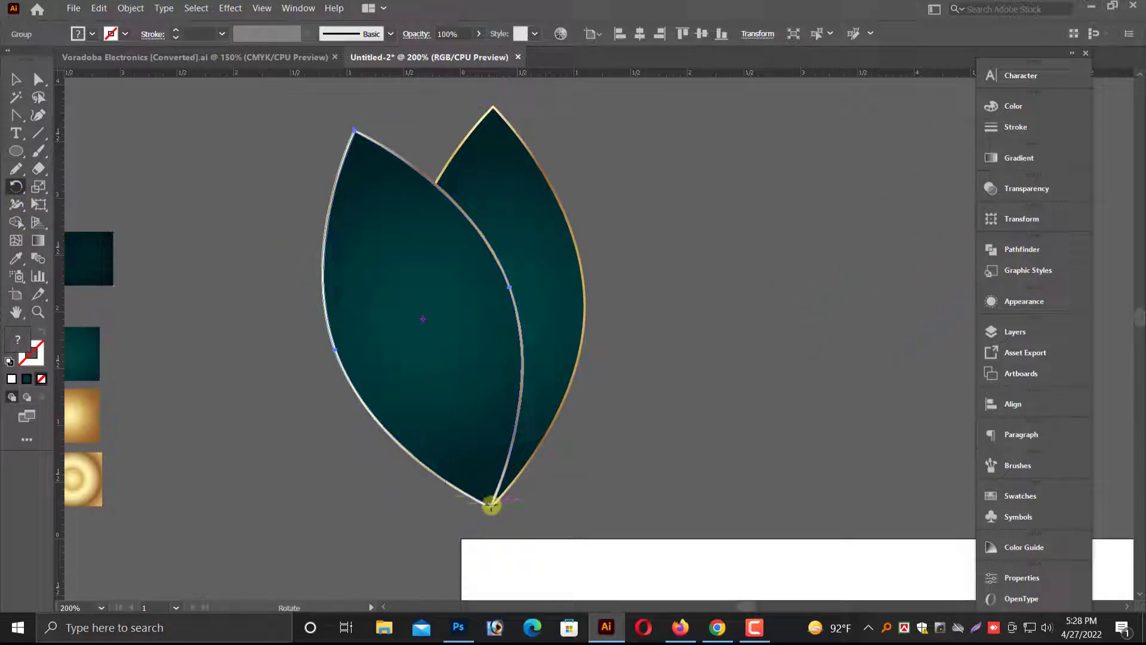
pyautogui.moveTo(394, 220); pyautogui.dragTo(650, 259)
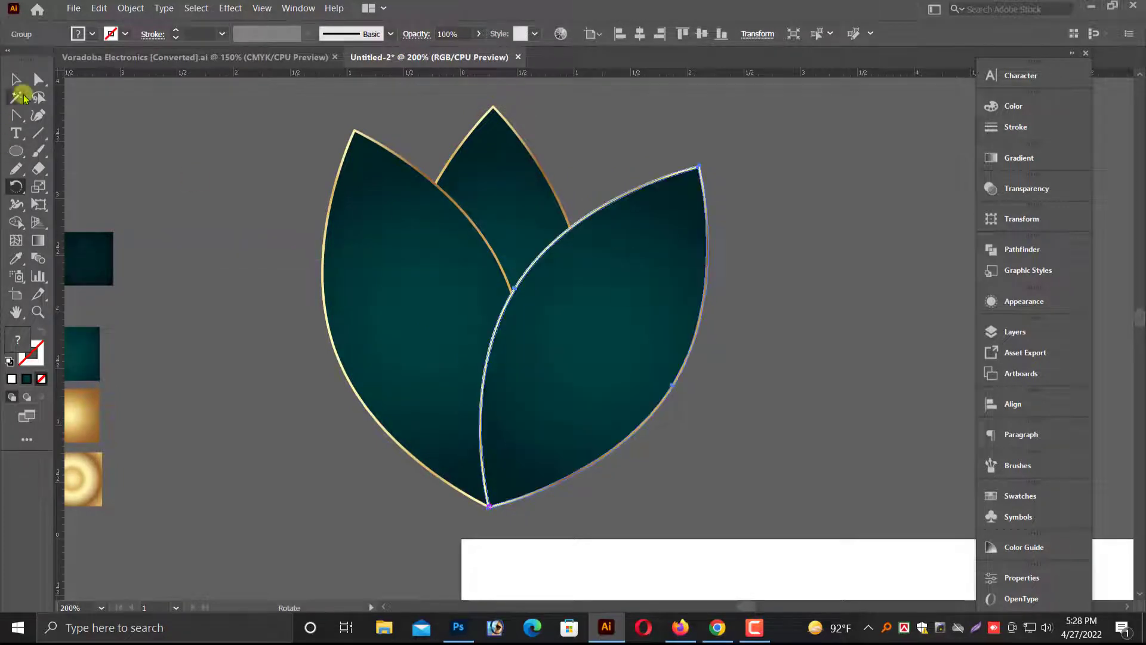
# Rotate the upright middle leaf slightly, about 2°, to the right.
pyautogui.click(16, 78)
pyautogui.click(251, 196)
pyautogui.click(495, 194)
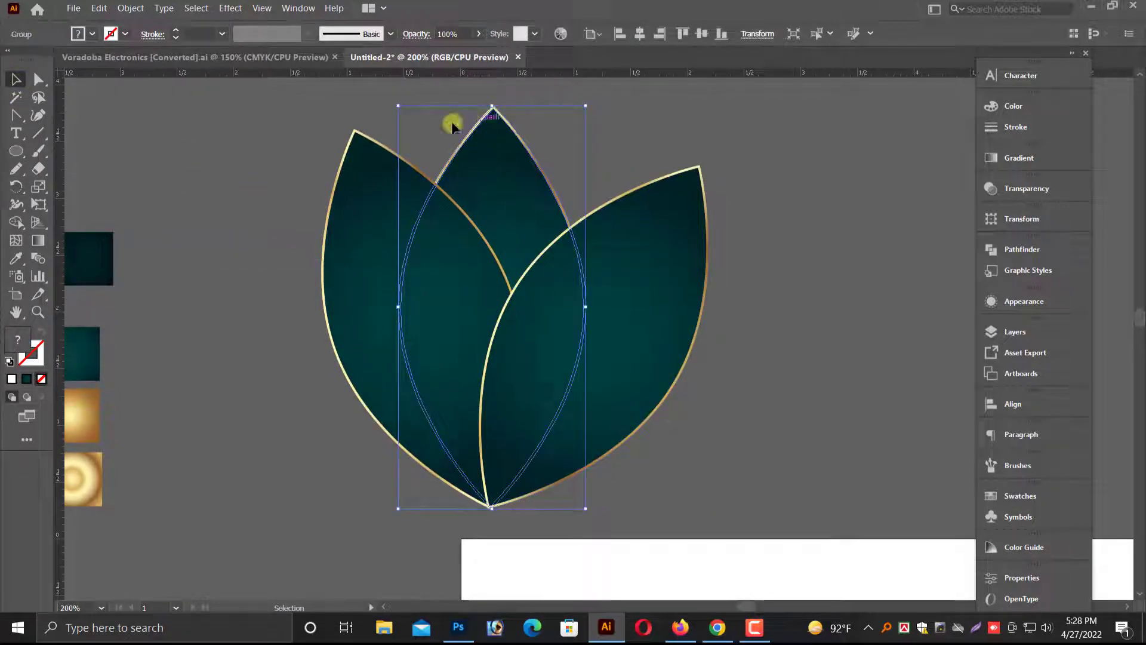
pyautogui.click(16, 187)
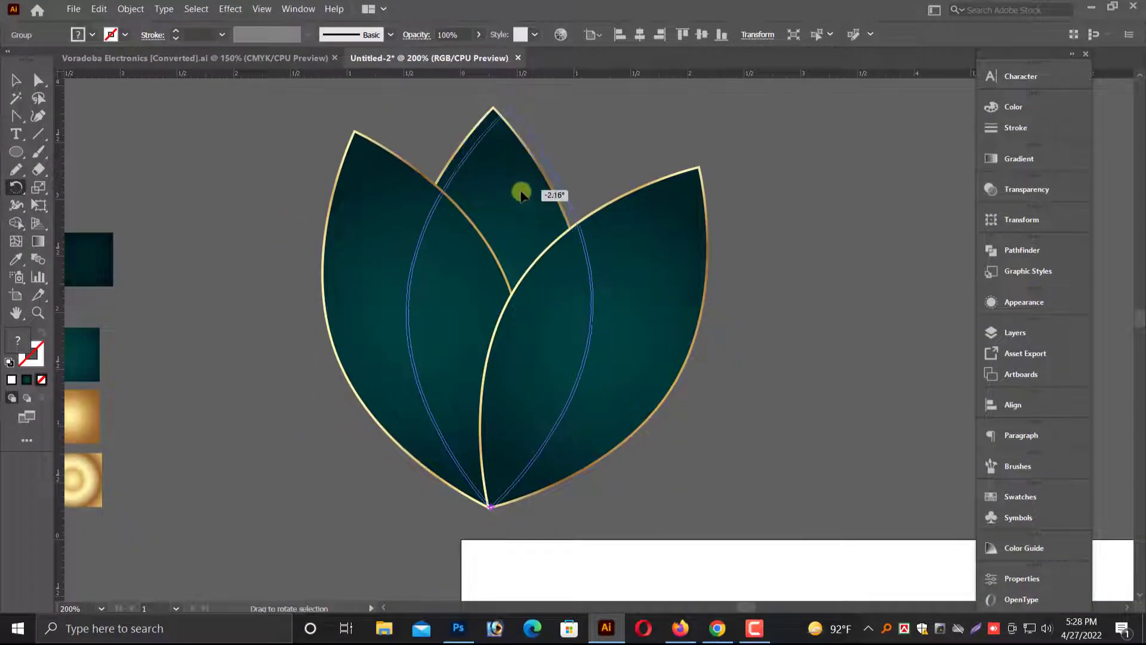
pyautogui.click(17, 78)
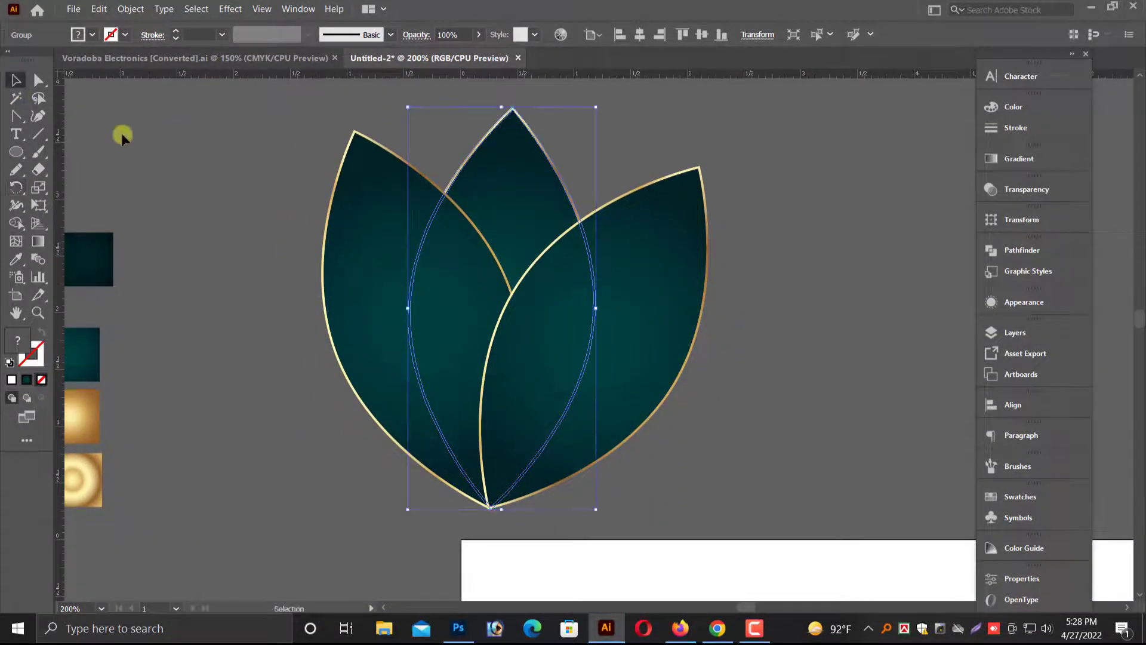
# Paste a copy of the middle leaf in front and rotate it down to the right around the shared bottom tip.
pyautogui.click(120, 133)
pyautogui.click(512, 189)
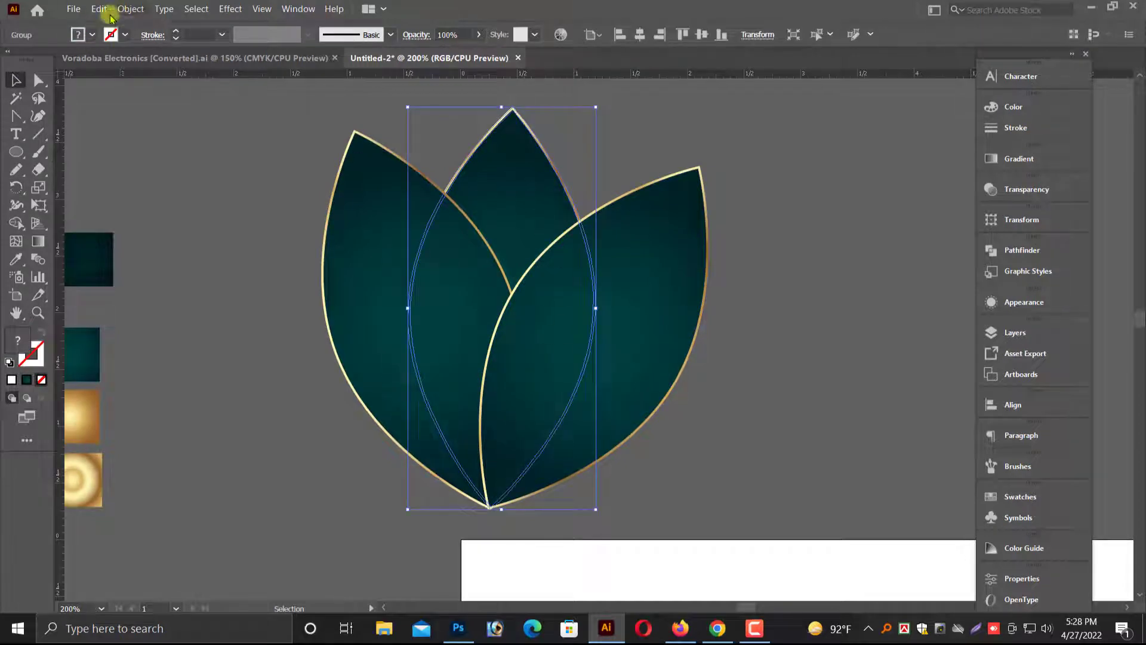
pyautogui.click(109, 11)
pyautogui.click(116, 101)
pyautogui.click(99, 9)
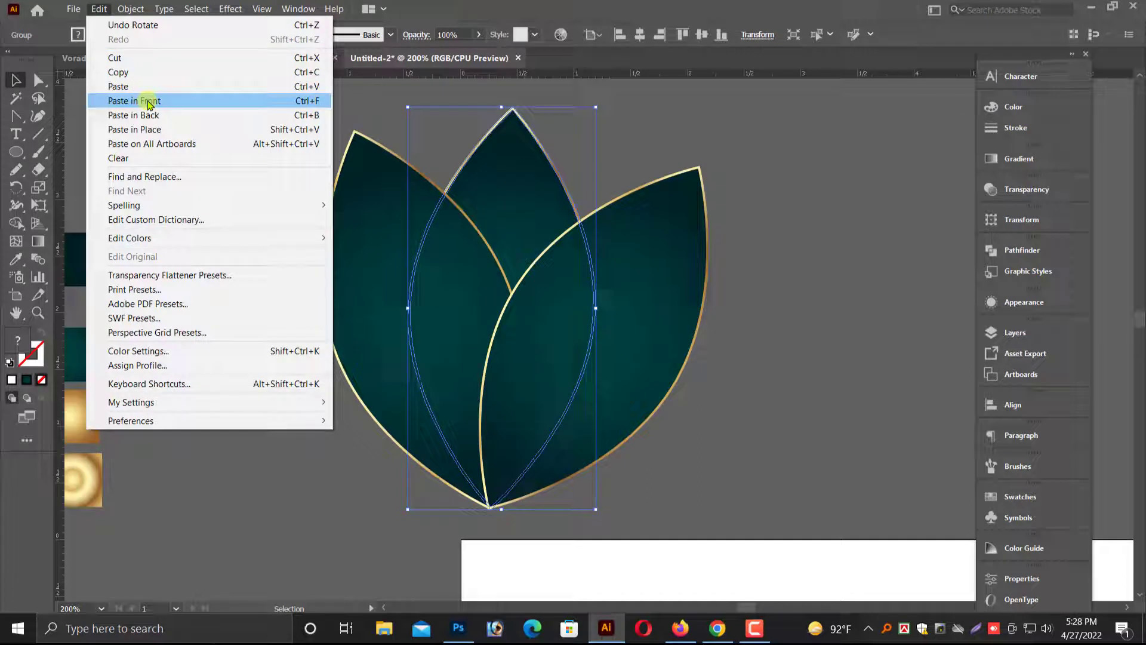
pyautogui.click(149, 103)
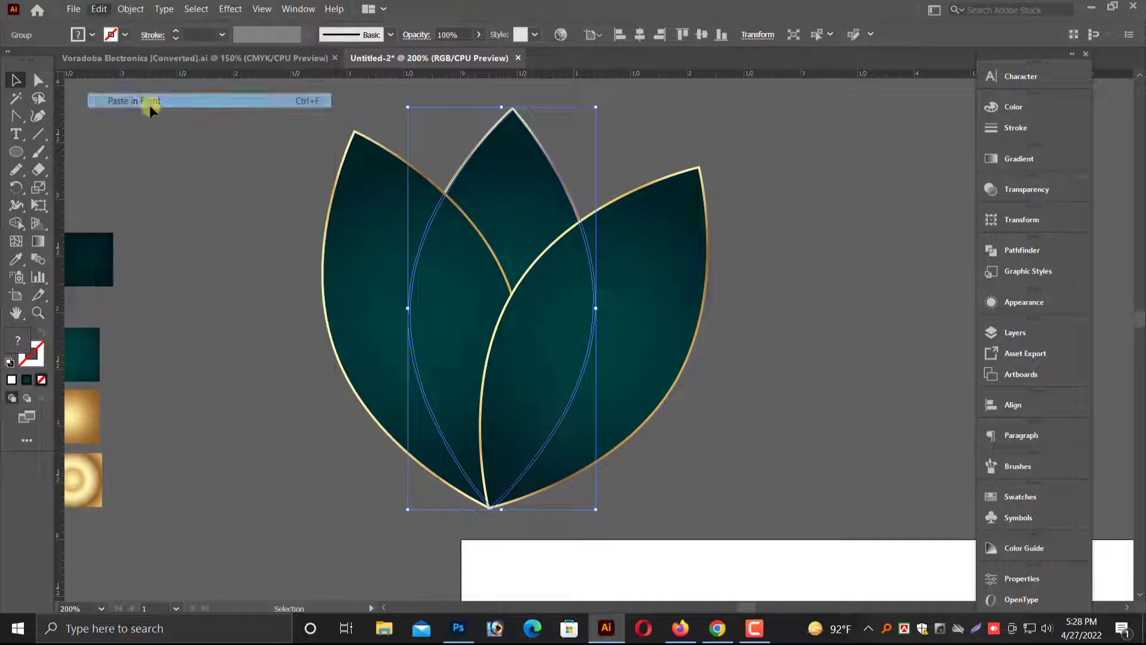
pyautogui.click(14, 189)
pyautogui.click(490, 508)
pyautogui.moveTo(524, 225); pyautogui.dragTo(782, 288)
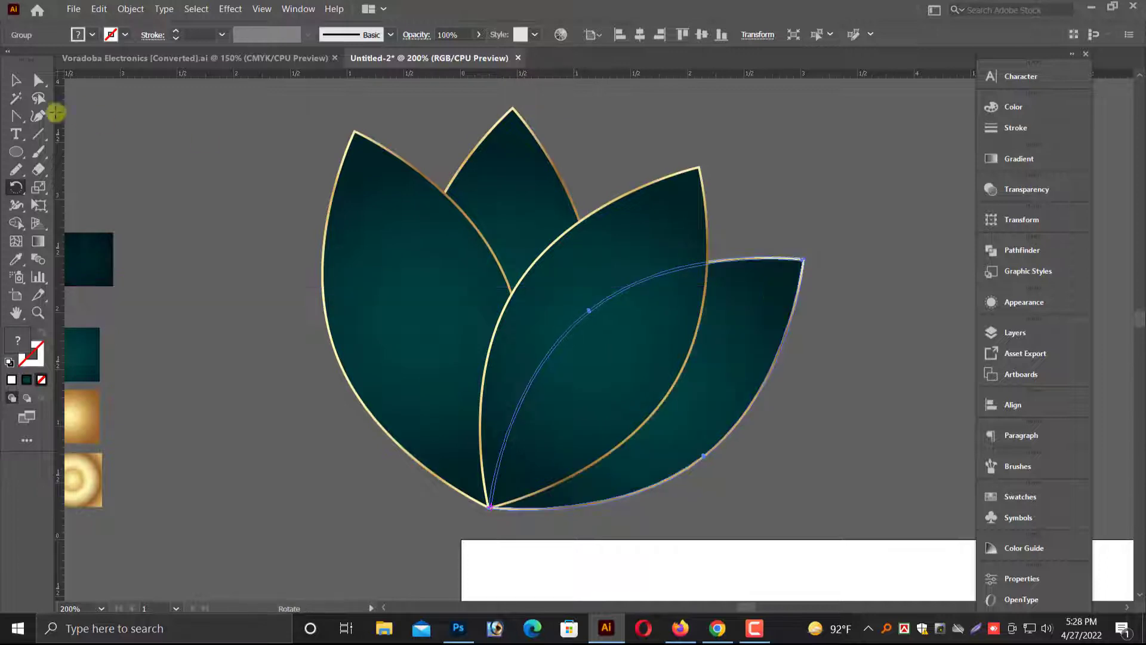
# Paste a copy of the front right leaf in front and rotate it further down to the right around the bottom tip.
pyautogui.click(13, 82)
pyautogui.click(635, 245)
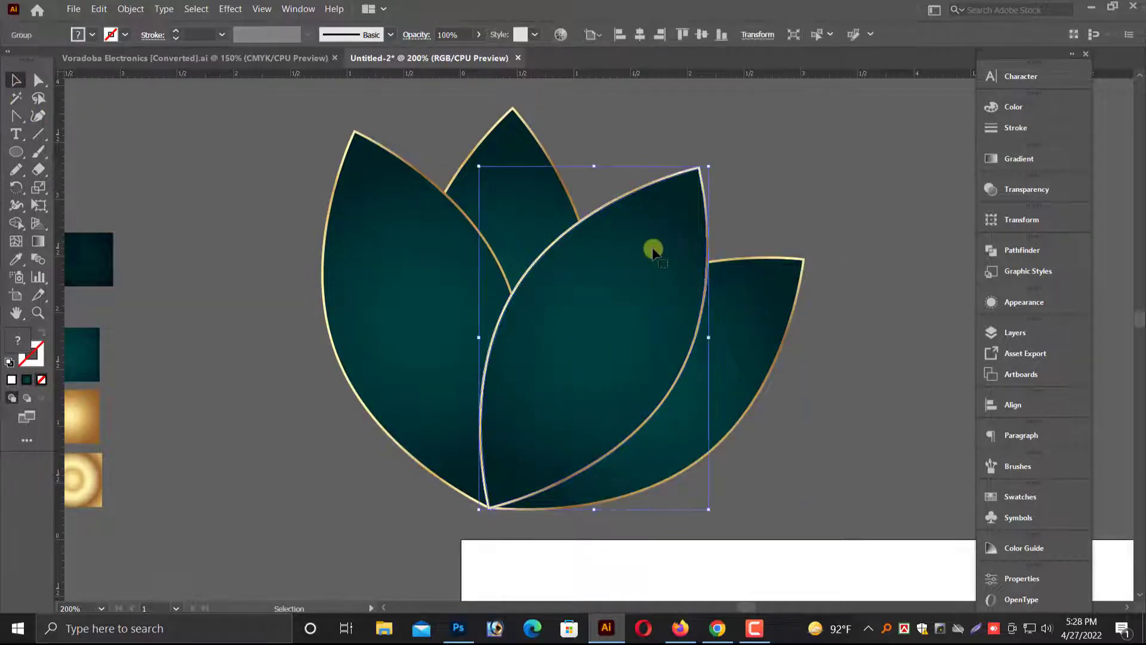
pyautogui.hotkey('ctrl', 'c')
pyautogui.hotkey('ctrl', 'f')
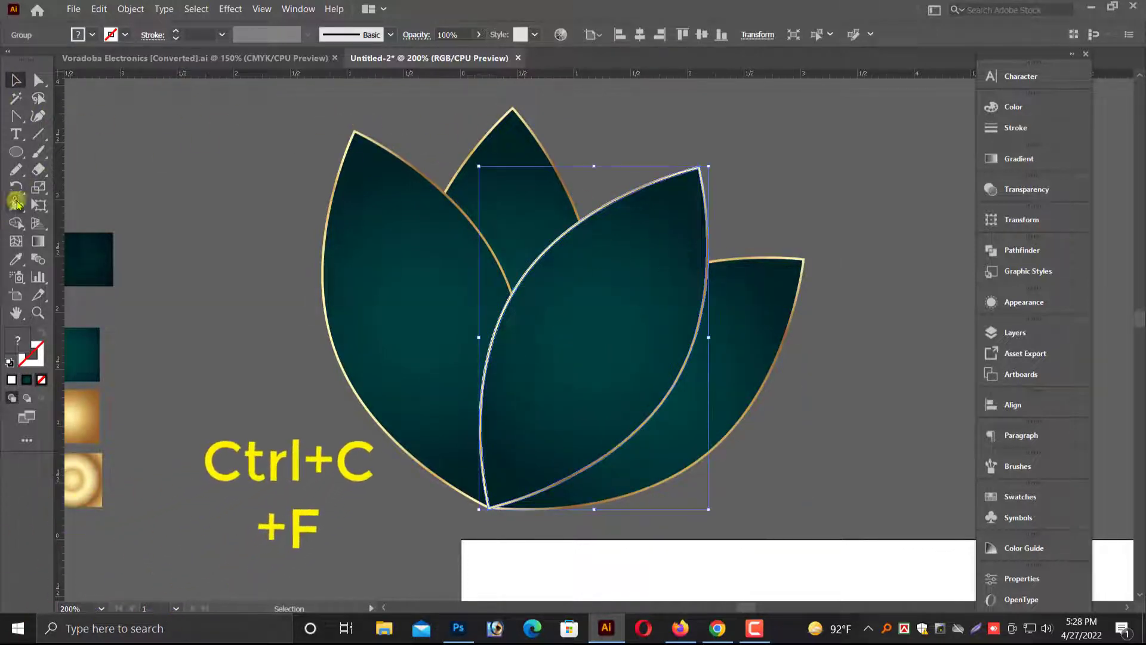
pyautogui.click(18, 187)
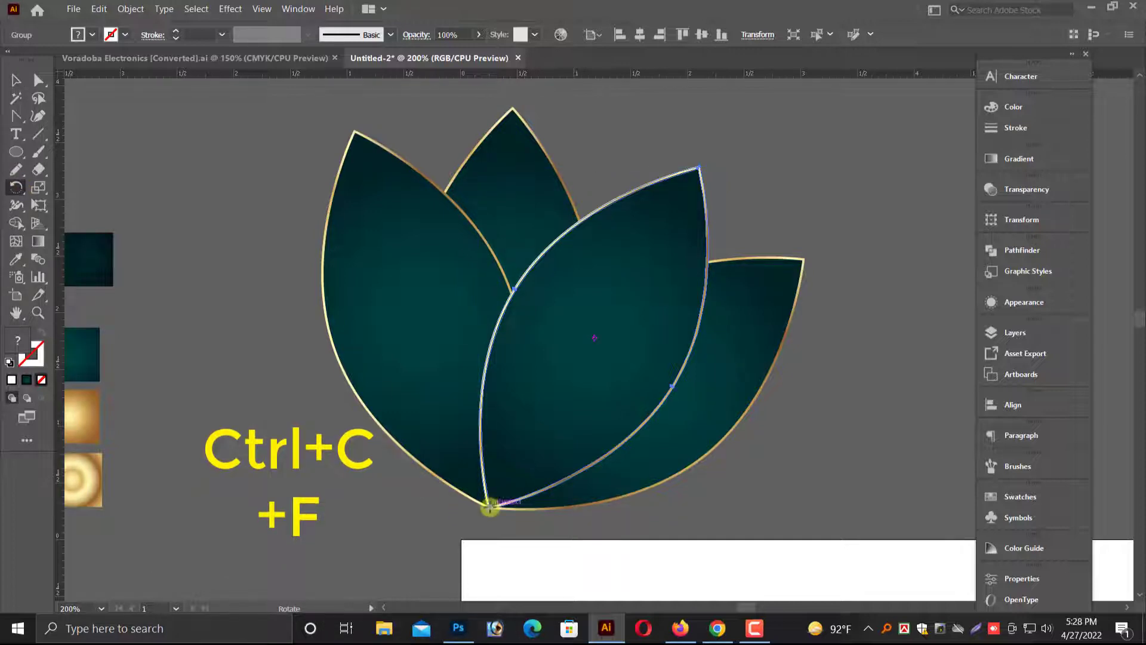
pyautogui.click(489, 506)
pyautogui.moveTo(614, 266); pyautogui.dragTo(806, 388)
pyautogui.hotkey('ctrl', '-')
pyautogui.hotkey('ctrl', '-')
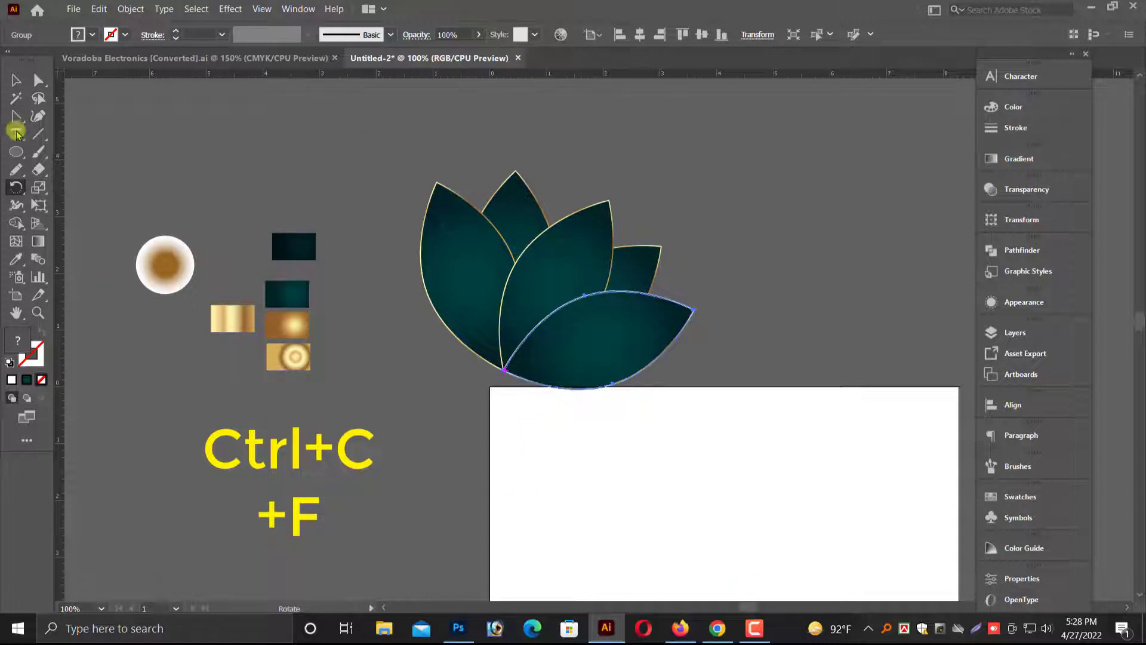
# Paste a copy of the back right leaf in front and rotate it down to the right around the bottom tip.
pyautogui.click(16, 82)
pyautogui.click(247, 103)
pyautogui.click(641, 254)
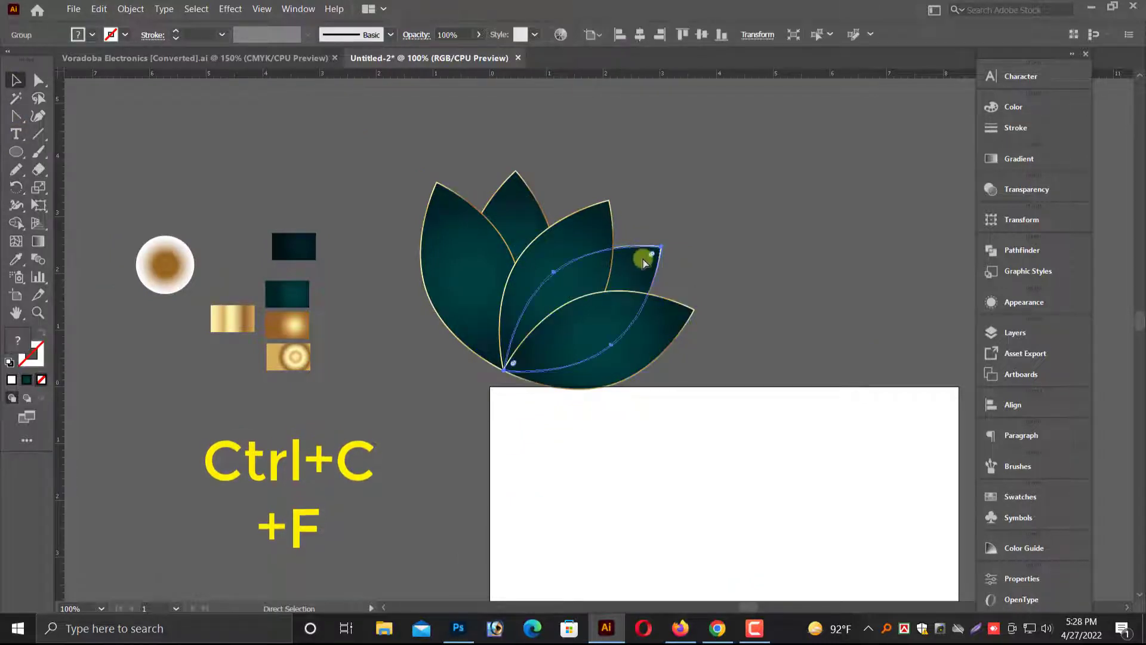
pyautogui.hotkey('ctrl', 'c')
pyautogui.hotkey('ctrl', 'f')
pyautogui.click(17, 186)
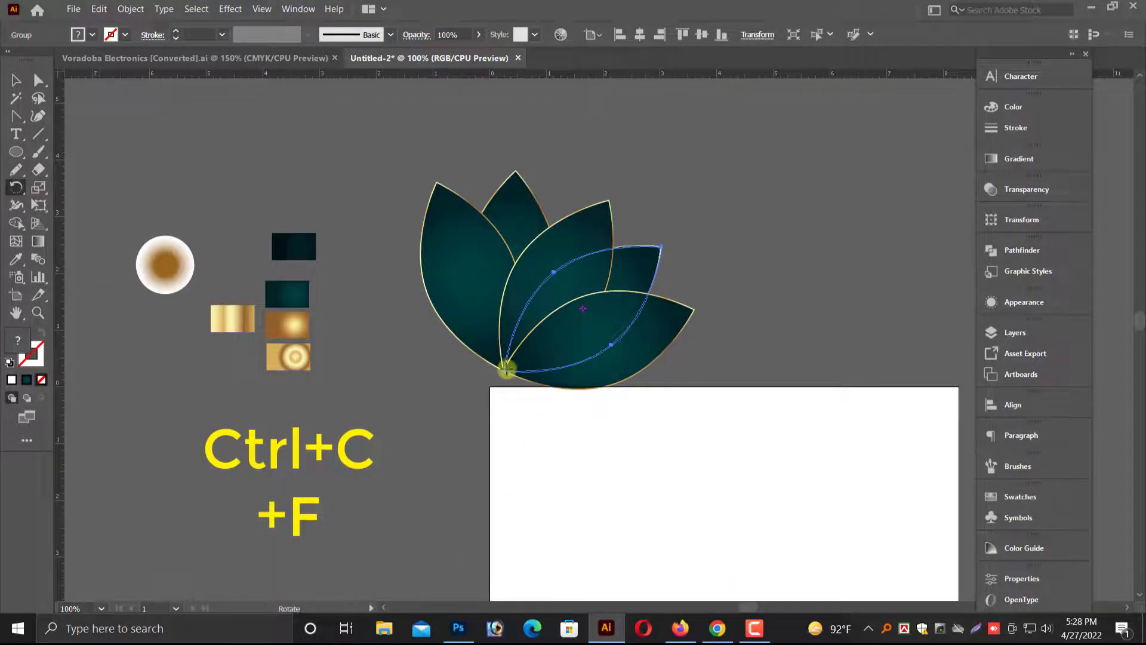
pyautogui.moveTo(644, 278); pyautogui.dragTo(708, 367)
pyautogui.click(26, 92)
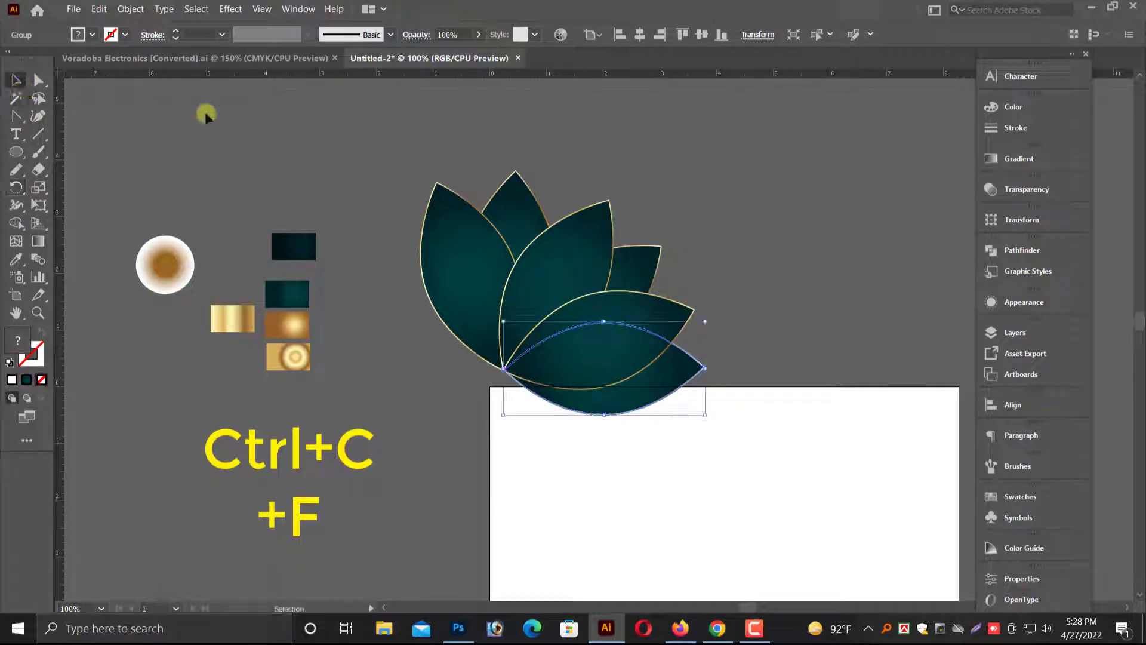
# Rotate a right leaf copy further down to the right around the shared bottom tip.
pyautogui.click(706, 320)
pyautogui.click(673, 334)
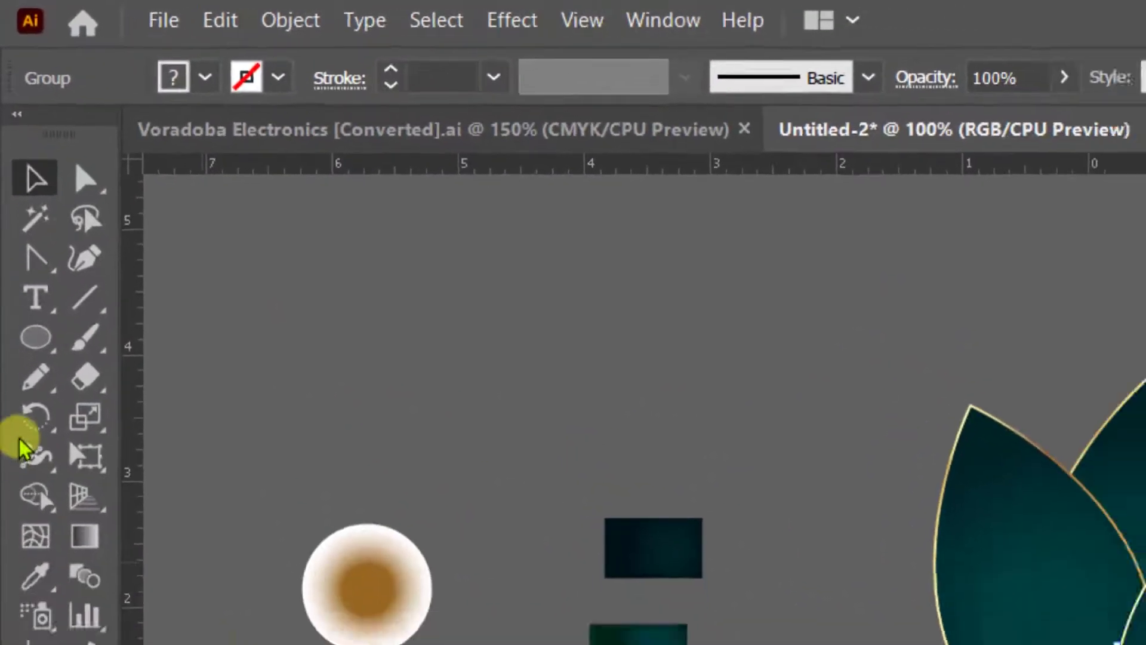
pyautogui.click(31, 421)
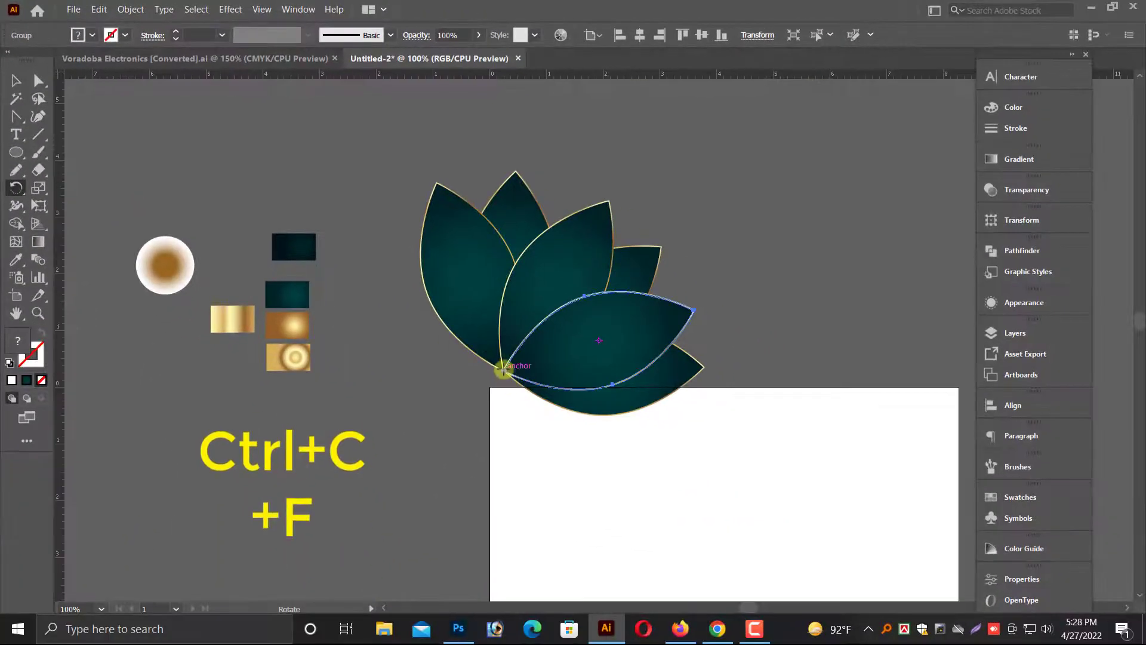
pyautogui.click(503, 370)
pyautogui.moveTo(640, 389); pyautogui.dragTo(654, 424)
pyautogui.click(17, 86)
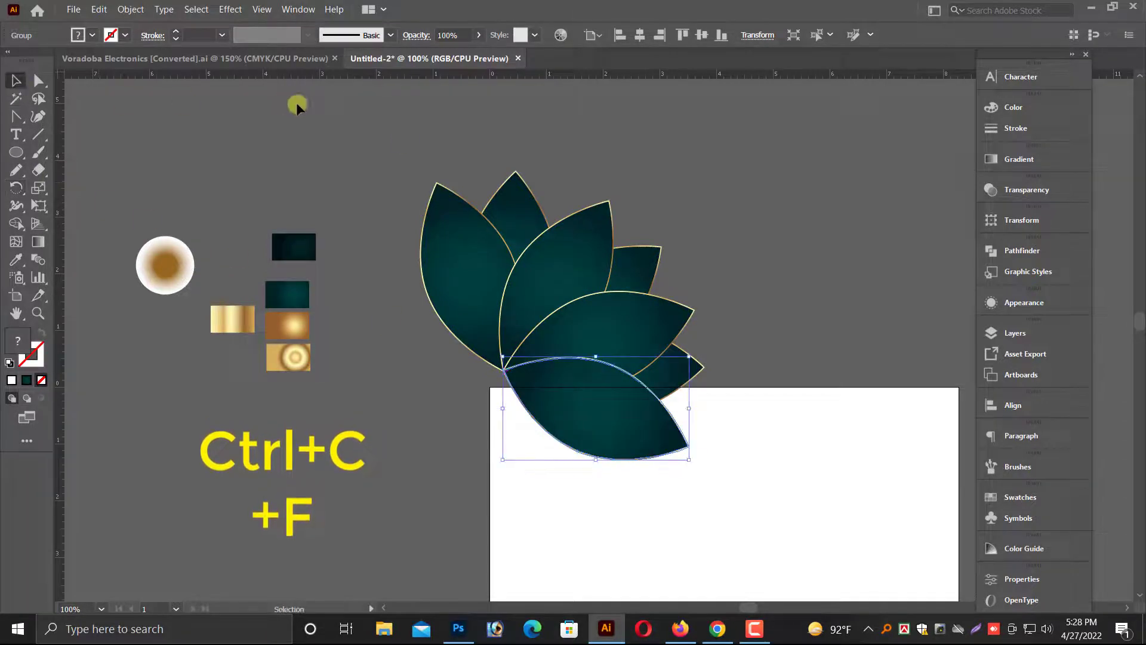
# Paste a copy of the lower right leaf in front and rotate it further down around the bottom tip.
pyautogui.click(678, 376)
pyautogui.hotkey('ctrl', 'c')
pyautogui.hotkey('ctrl', 'f')
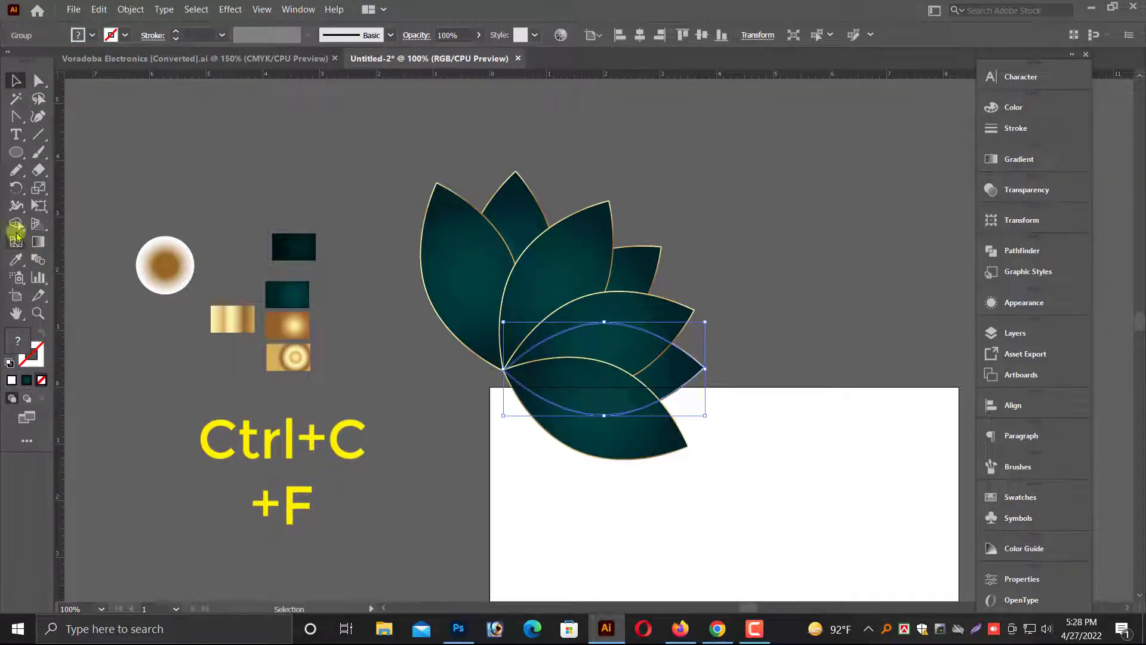
pyautogui.click(17, 189)
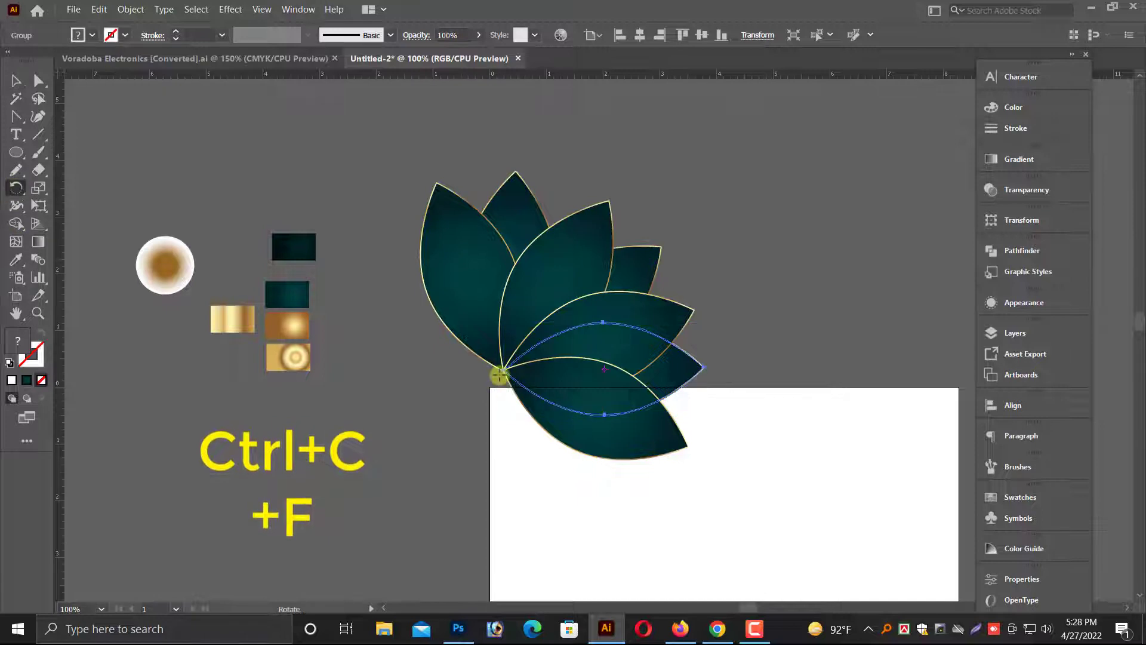
pyautogui.moveTo(702, 365); pyautogui.dragTo(658, 501)
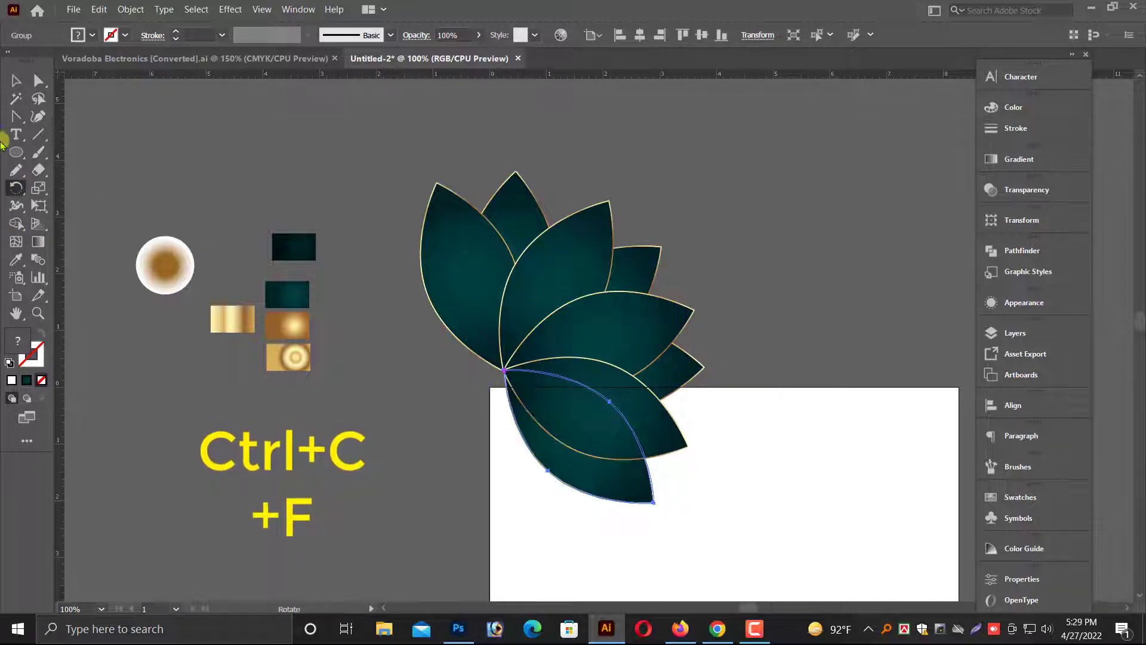
pyautogui.click(16, 80)
# Paste a copy of the lowest right leaf in front and rotate it to point straight down.
pyautogui.click(743, 392)
pyautogui.click(657, 445)
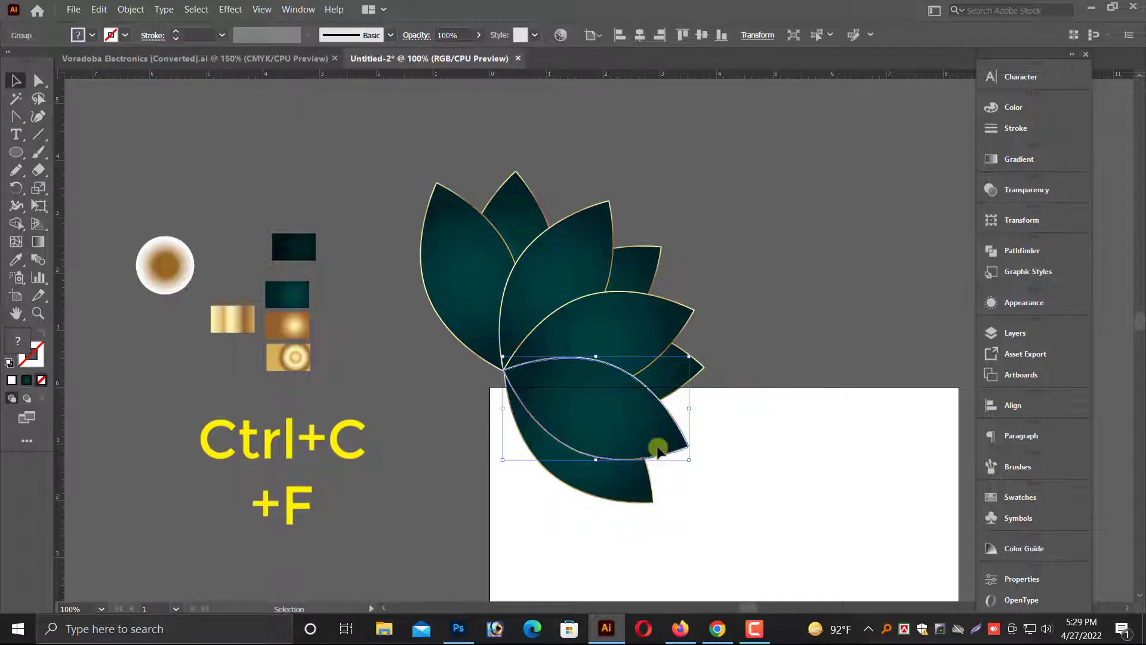
pyautogui.hotkey('ctrl', 'c')
pyautogui.hotkey('ctrl', 'f')
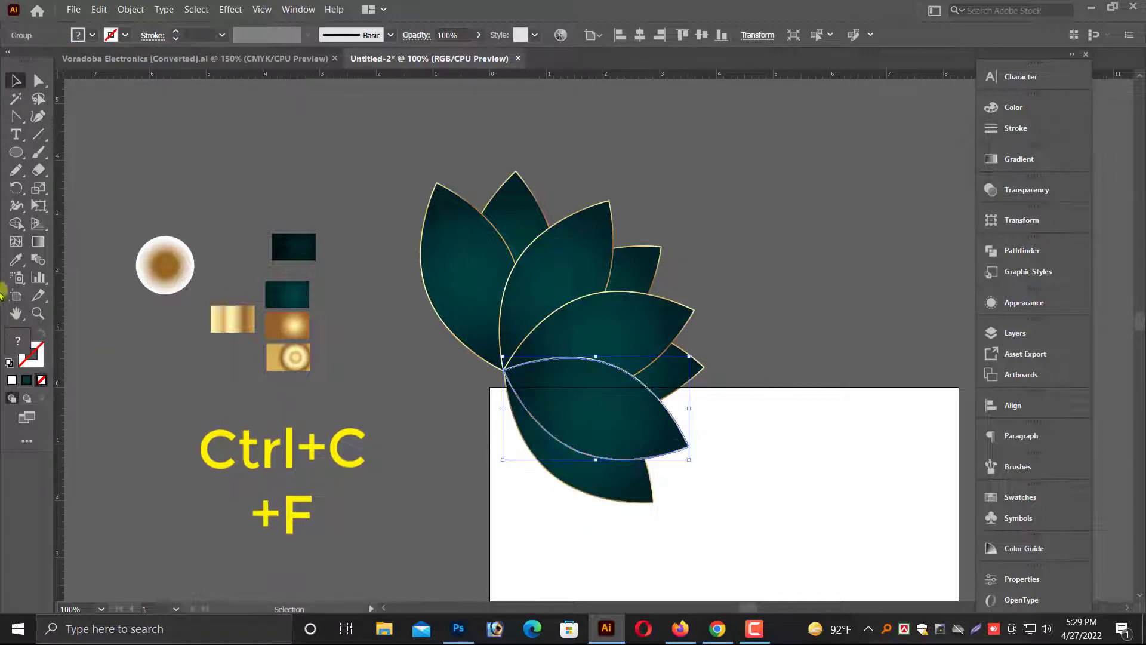
pyautogui.click(15, 190)
pyautogui.moveTo(610, 417); pyautogui.dragTo(519, 507)
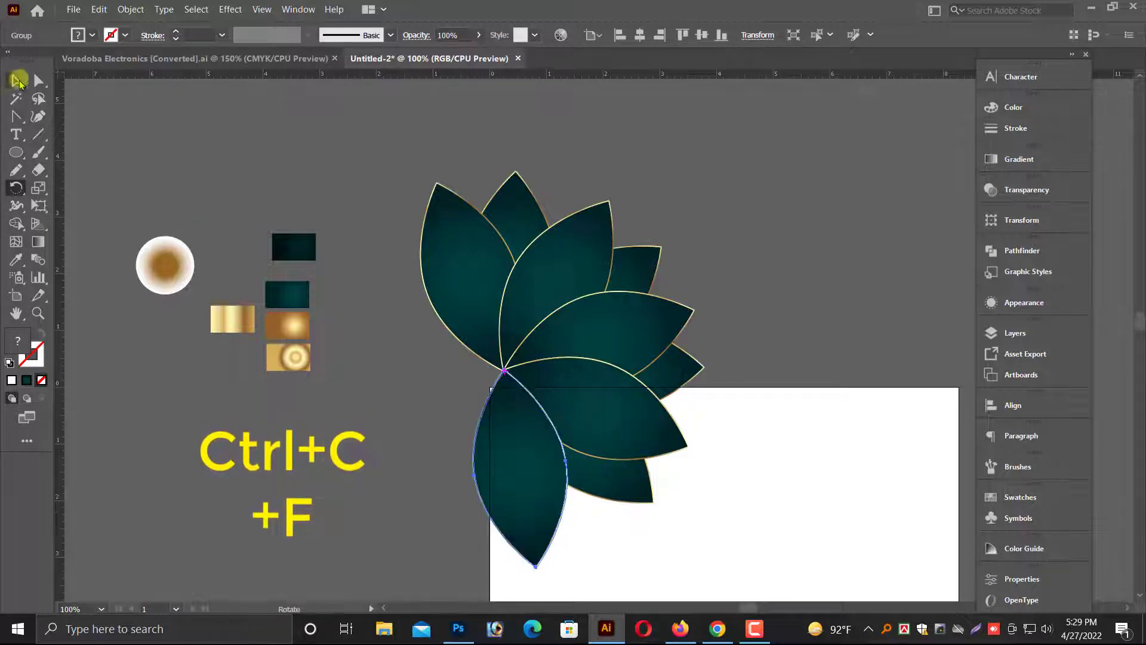
pyautogui.click(16, 80)
# Rotate the downward-pointing leaf slightly to the right around the shared bottom tip.
pyautogui.click(448, 388)
pyautogui.click(594, 422)
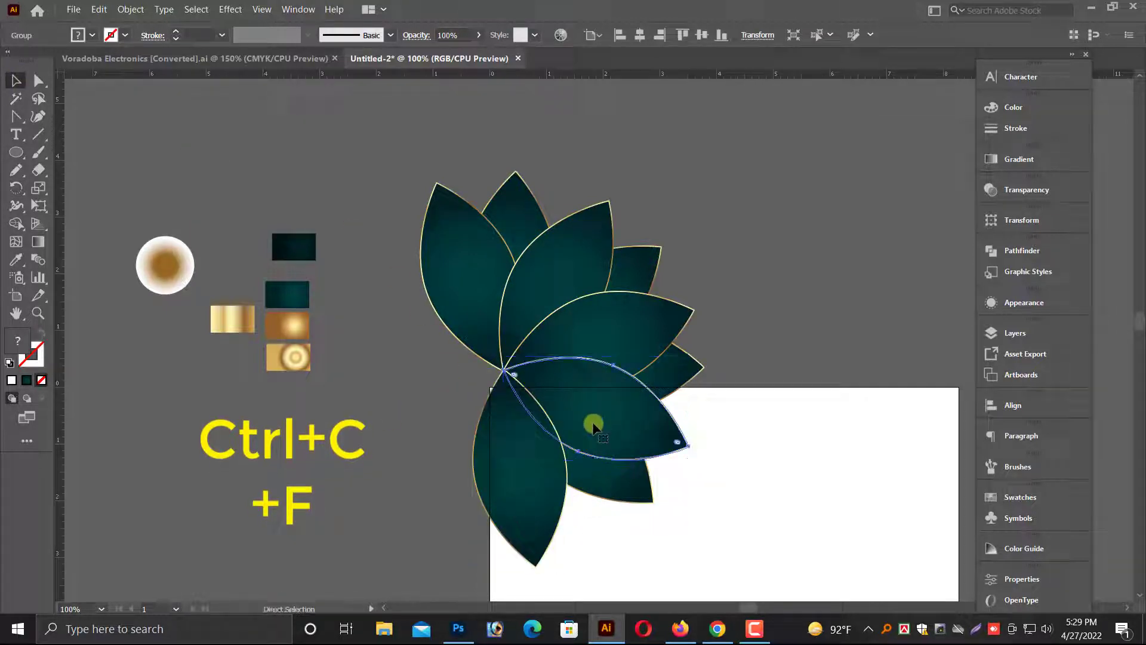
pyautogui.click(624, 479)
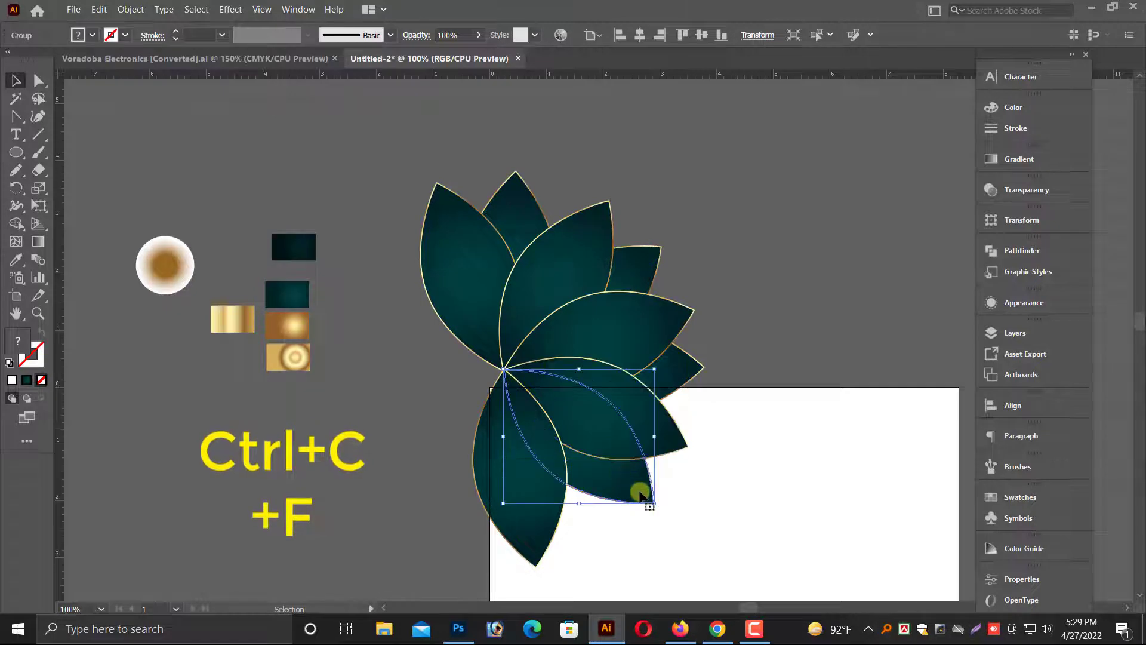
pyautogui.click(550, 525)
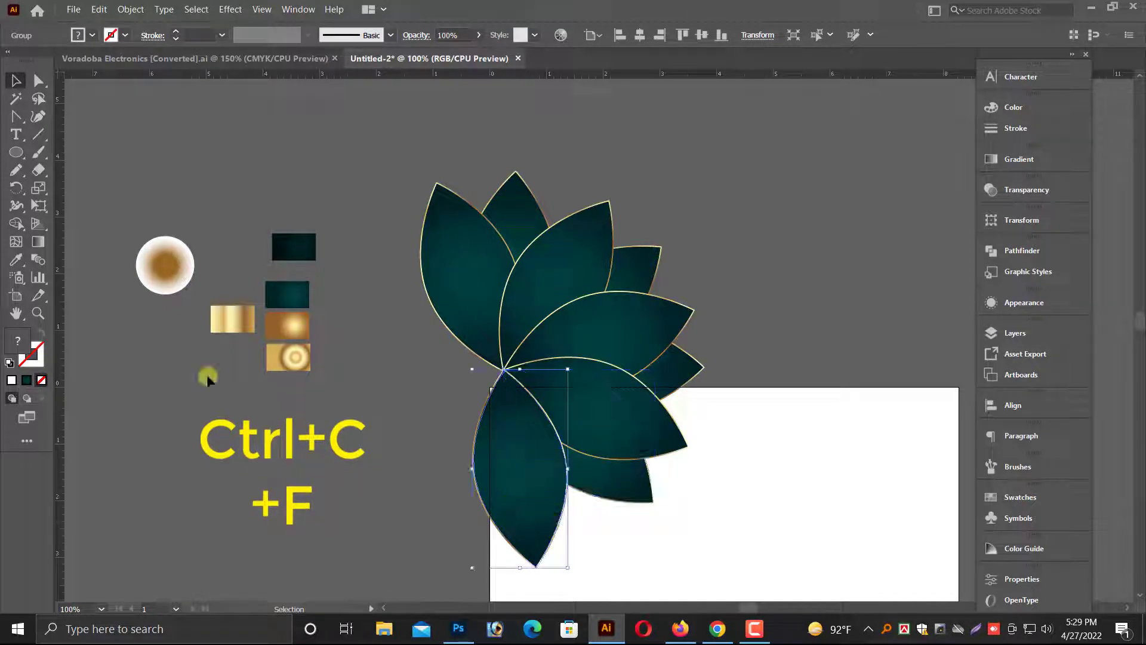
pyautogui.click(16, 188)
pyautogui.click(505, 375)
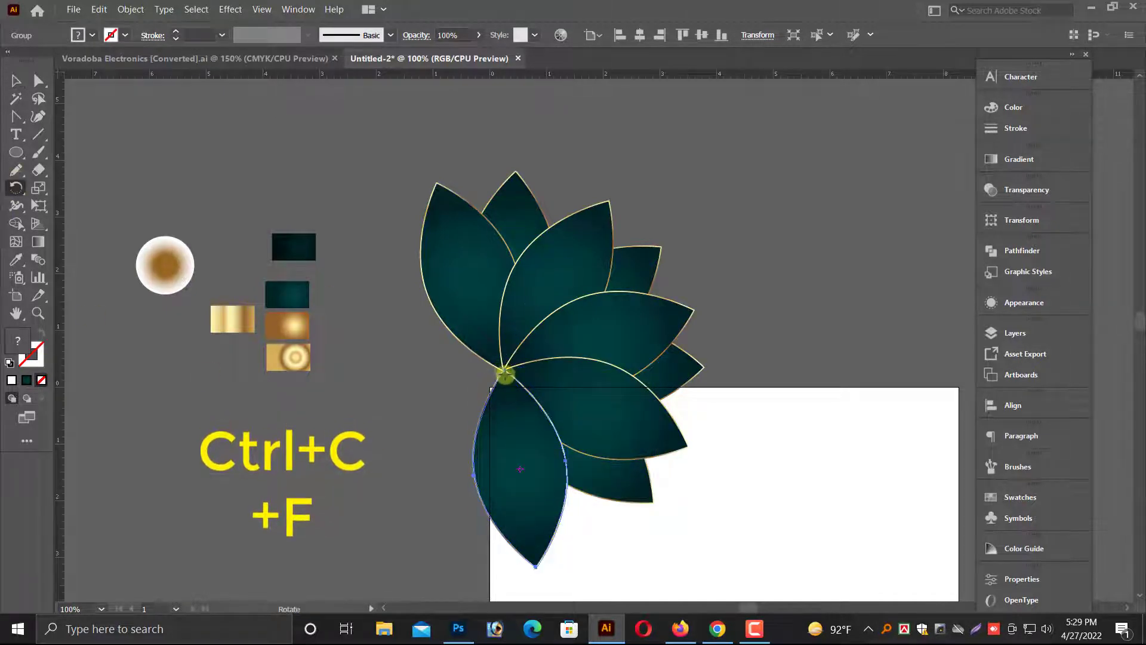
pyautogui.moveTo(522, 453); pyautogui.dragTo(631, 493)
pyautogui.click(16, 80)
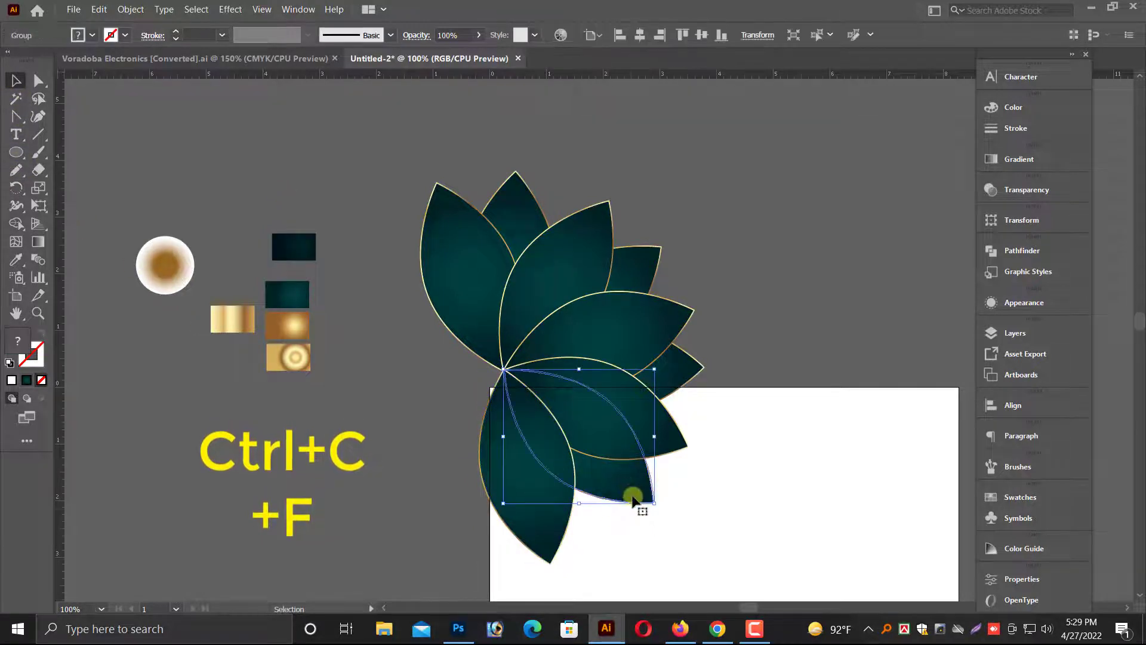
# Rotate a copy of the lower right leaf down past vertical to the left around the flower centre.
pyautogui.scroll(-2, 630, 492)
pyautogui.press('a')
pyautogui.click(603, 465)
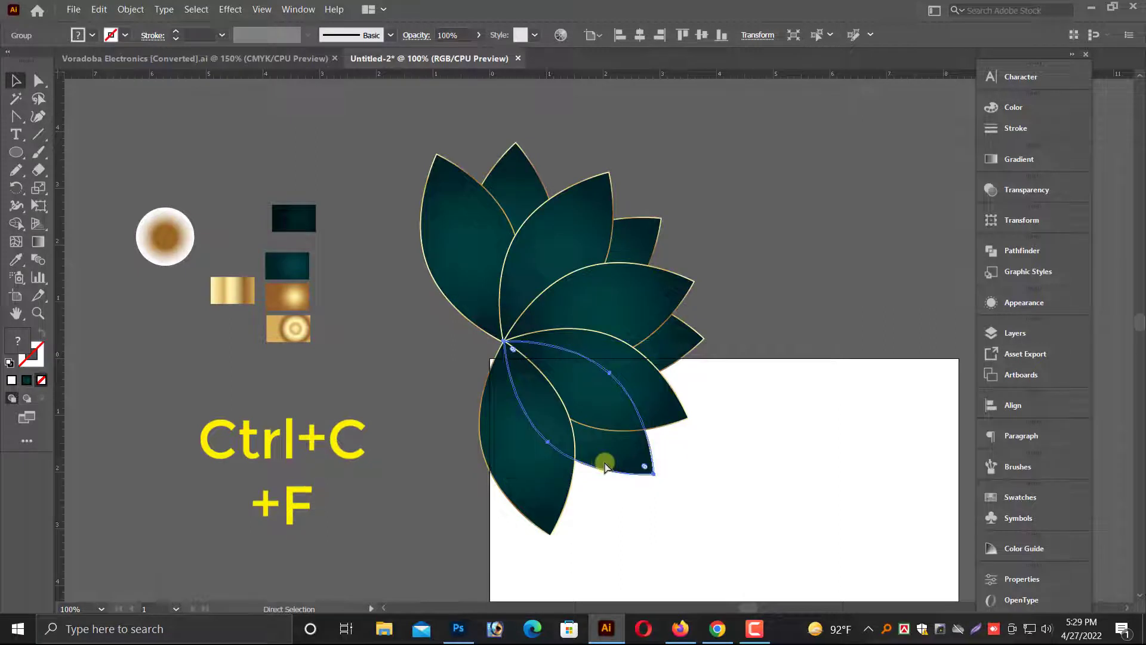
pyautogui.click(16, 171)
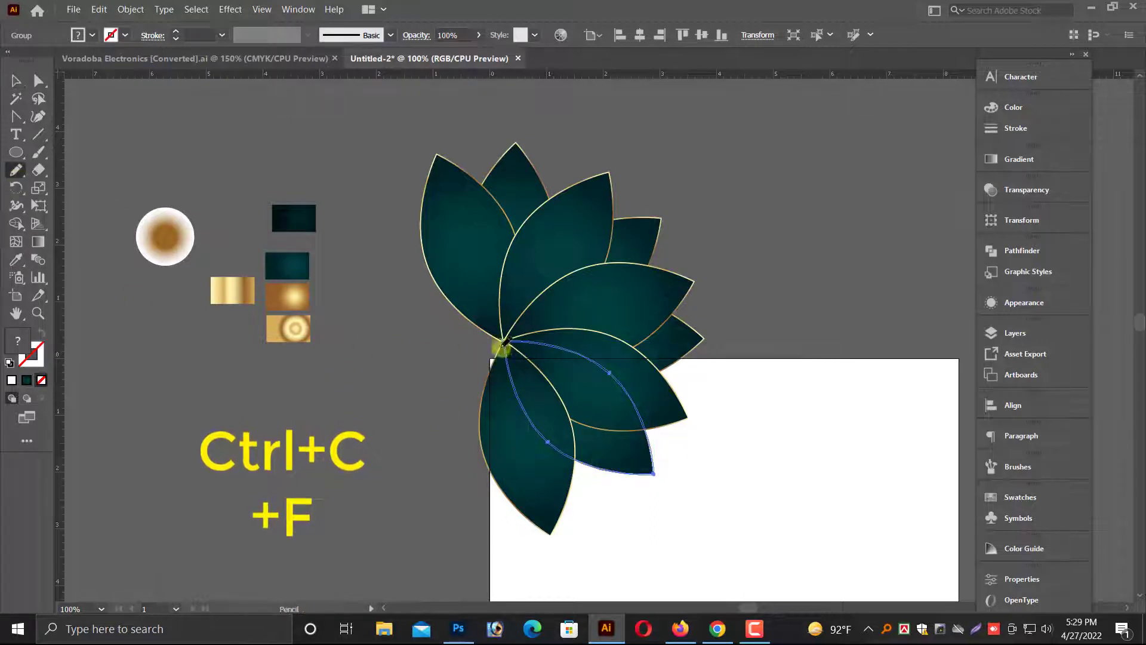
pyautogui.press('r')
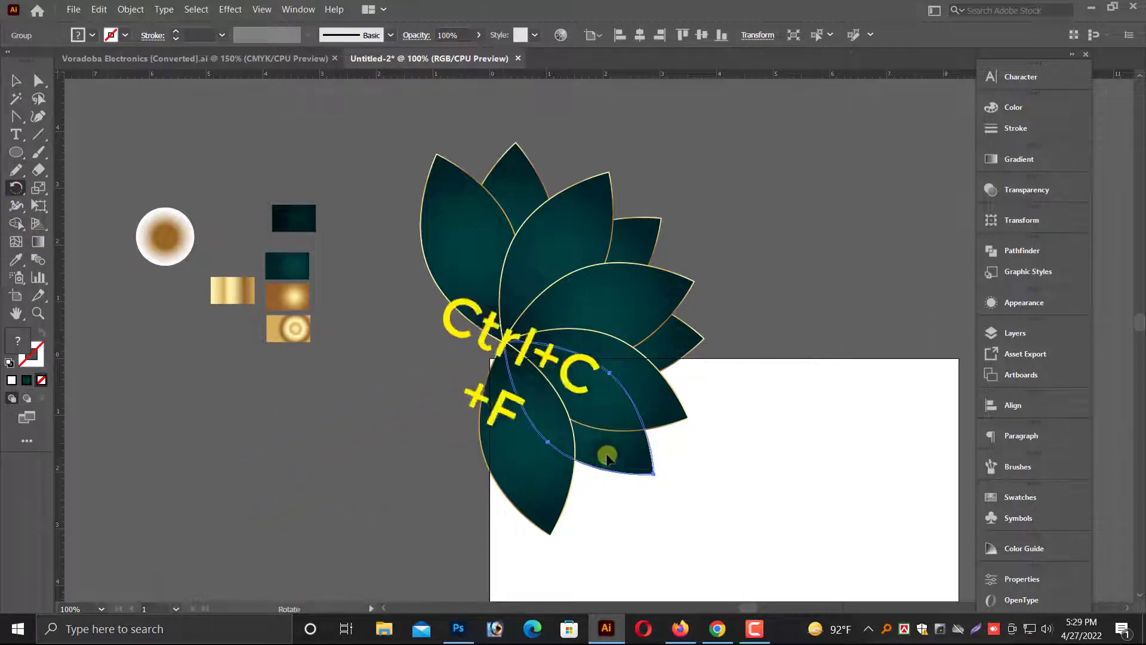
pyautogui.moveTo(634, 461); pyautogui.dragTo(459, 519)
pyautogui.click(18, 81)
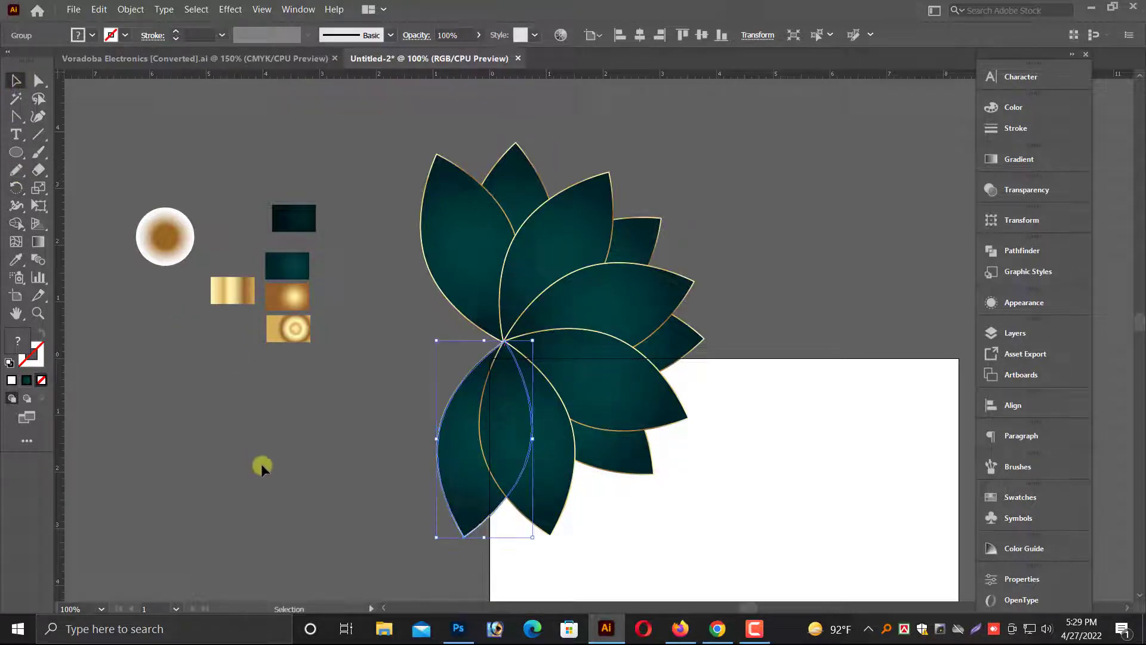
# Rotate a copy of the downward leaf to the lower left around the flower centre.
pyautogui.click(261, 466)
pyautogui.click(520, 470)
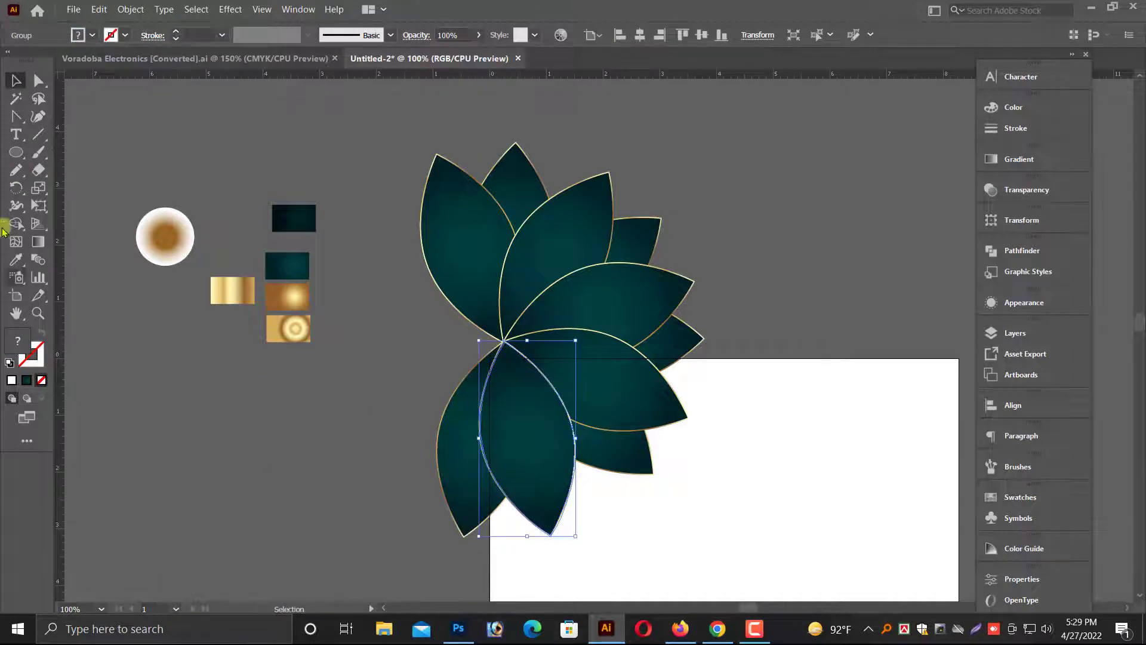
pyautogui.click(16, 188)
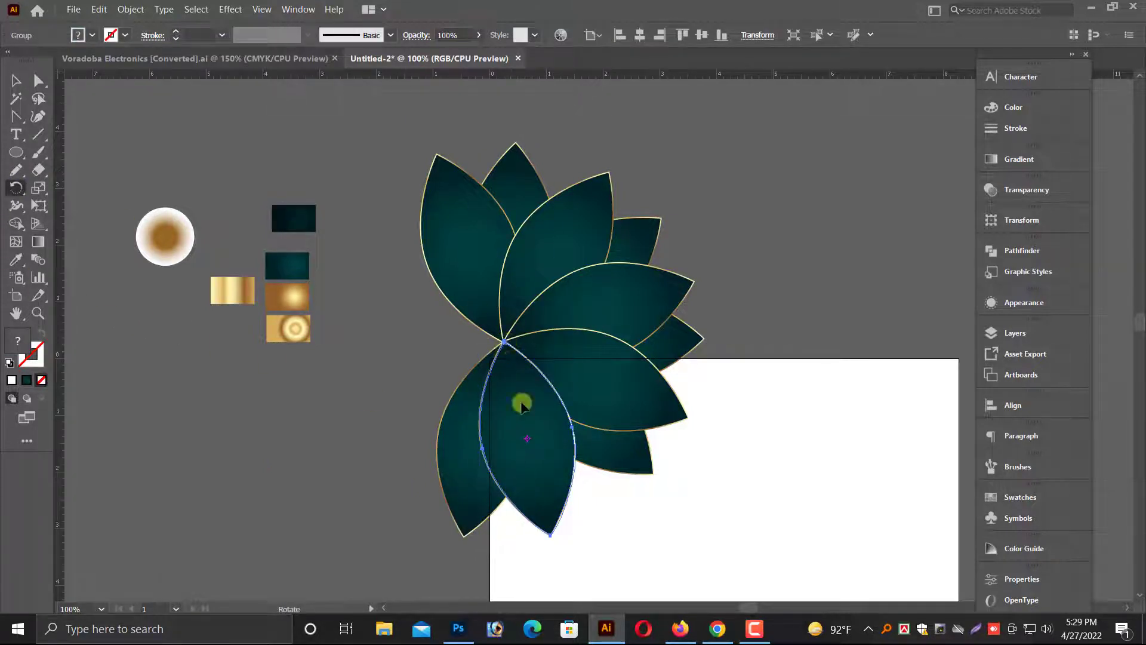
pyautogui.moveTo(521, 405); pyautogui.dragTo(399, 475)
pyautogui.click(14, 81)
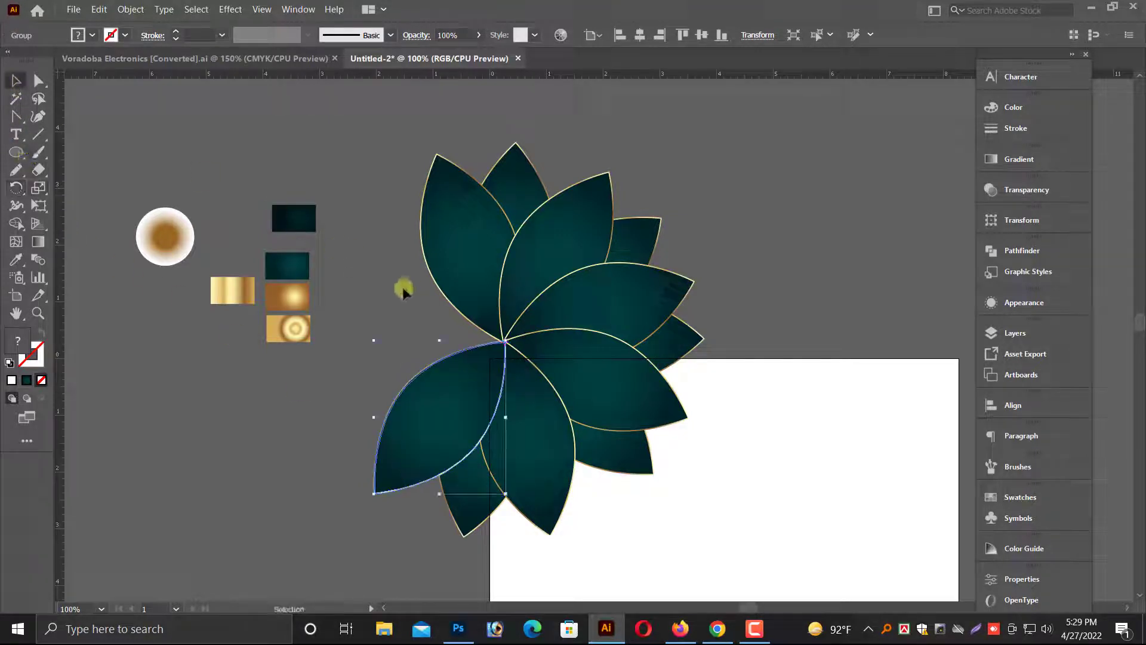
# Rotate a lower left leaf copy up to point left, pivoting on the flower centre.
pyautogui.click(486, 524)
pyautogui.click(480, 515)
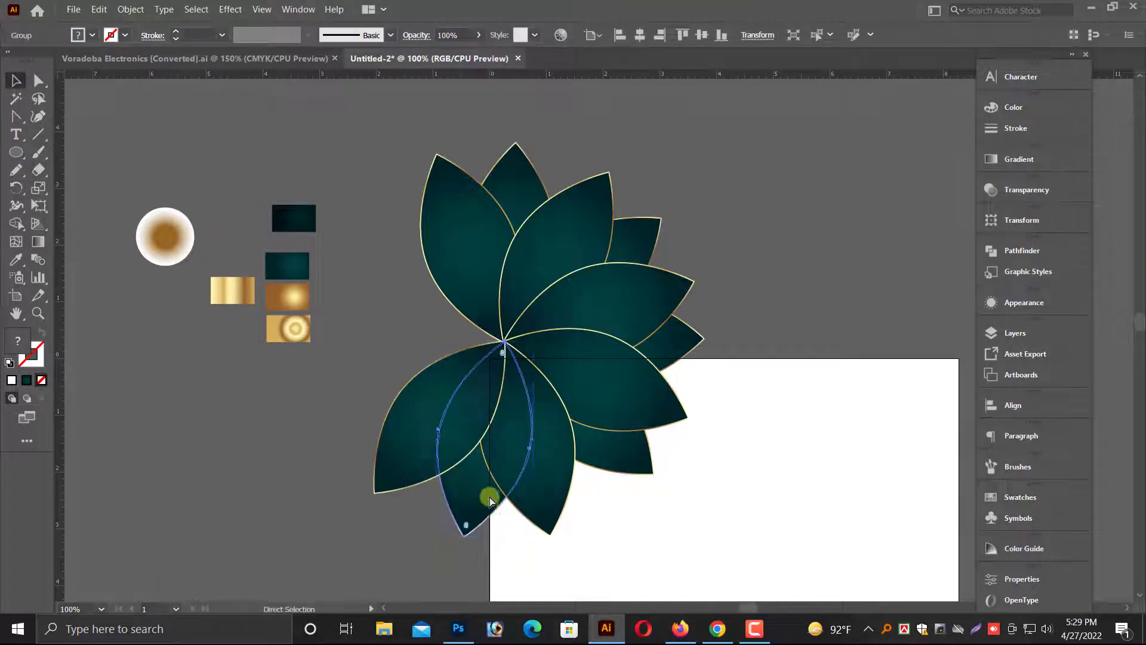
pyautogui.click(493, 473)
pyautogui.click(460, 513)
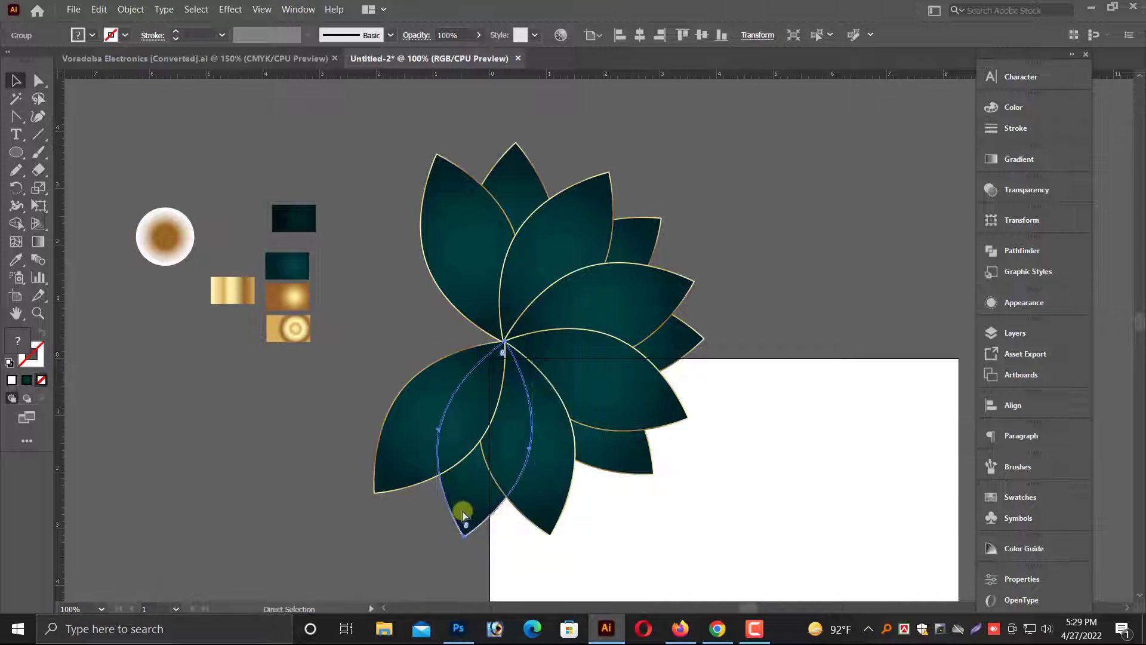
pyautogui.click(16, 187)
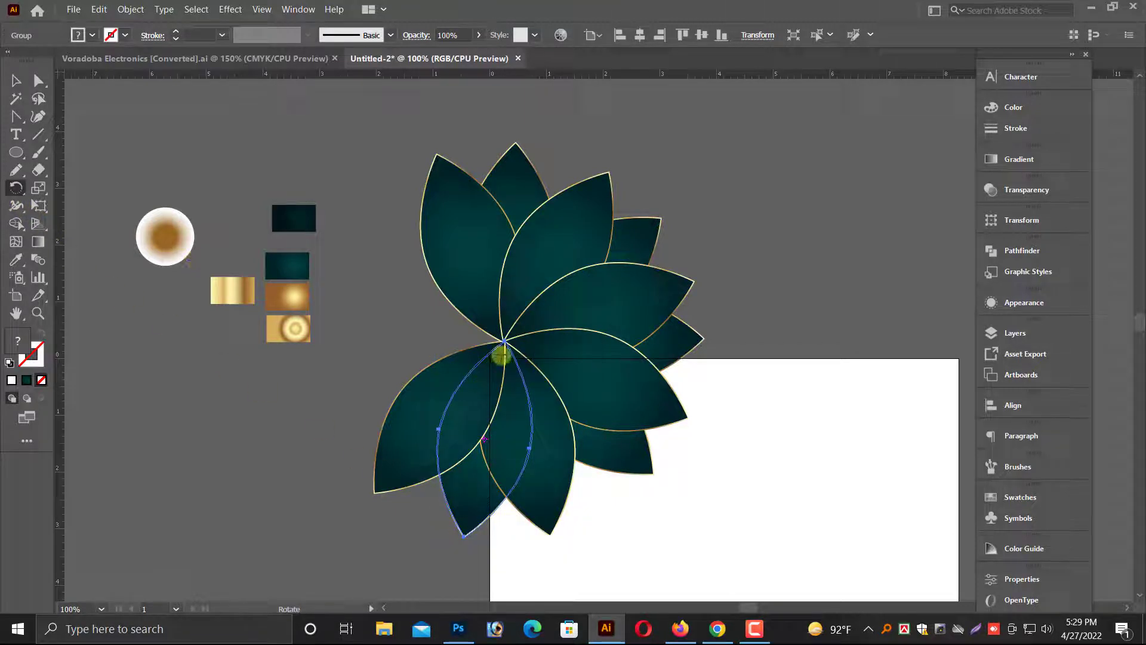
pyautogui.click(503, 341)
pyautogui.moveTo(494, 485); pyautogui.dragTo(314, 421)
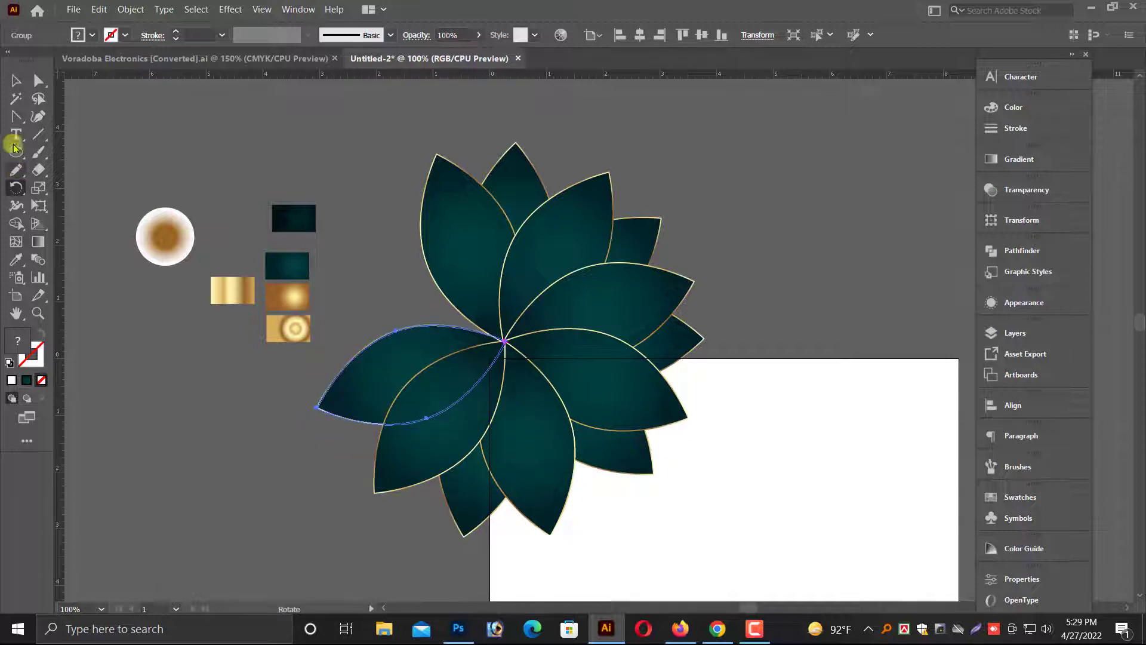
pyautogui.click(12, 82)
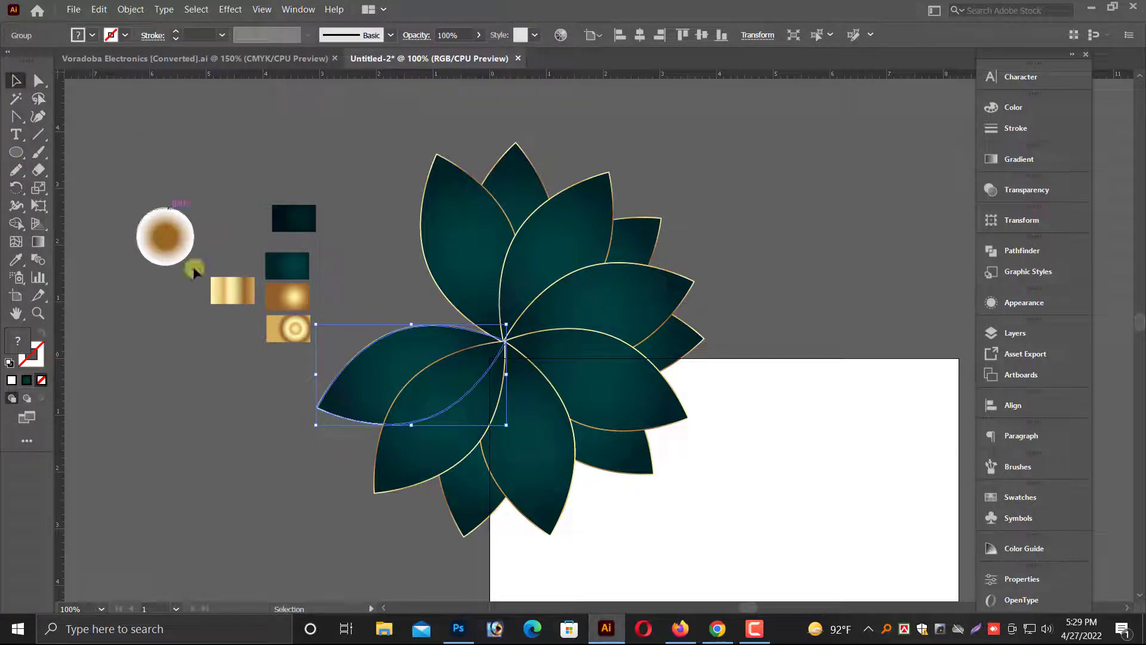
# Rotate the lower left leaf copy up to the upper left around the flower centre.
pyautogui.click(234, 442)
pyautogui.click(424, 458)
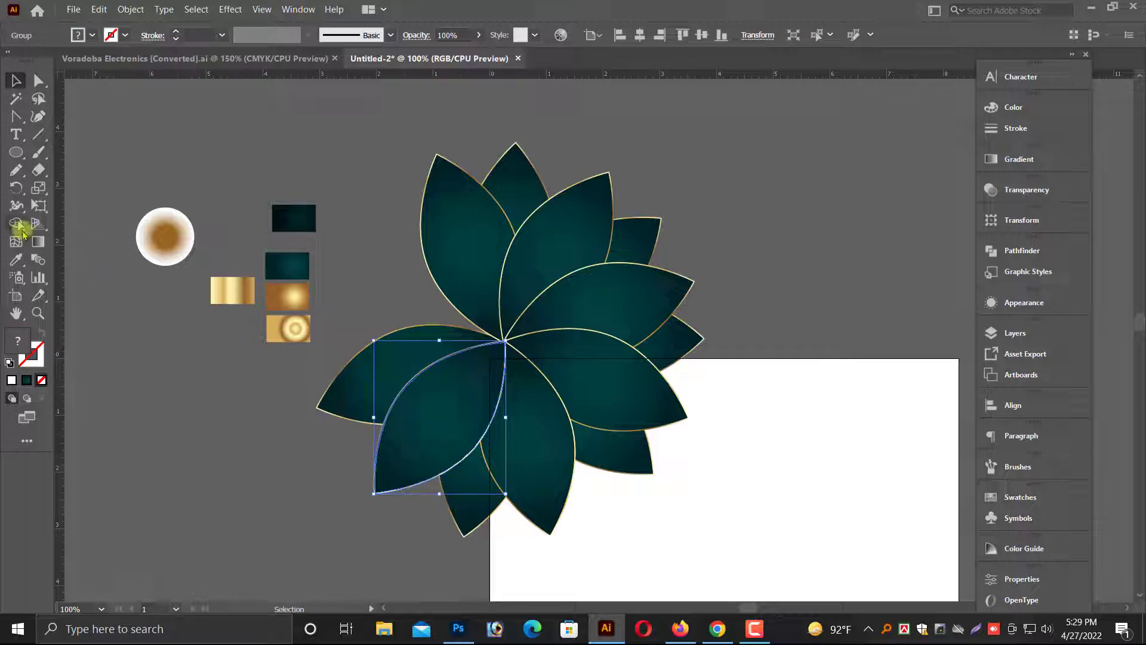
pyautogui.press('a')
pyautogui.click(440, 394)
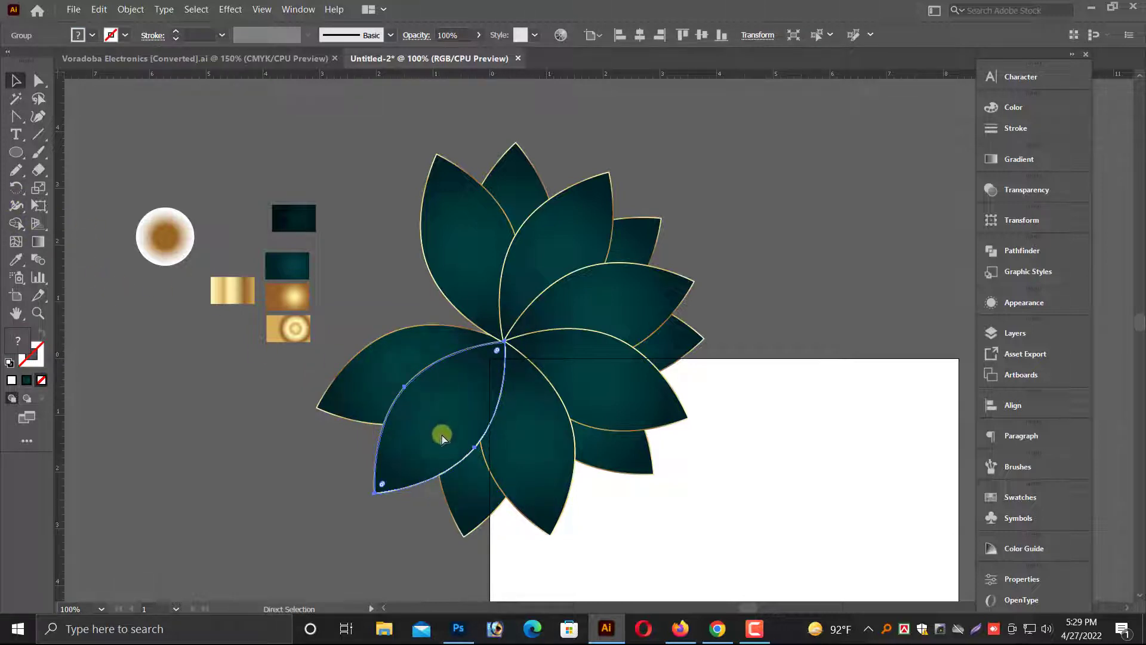
pyautogui.press('v')
pyautogui.click(10, 188)
pyautogui.click(503, 341)
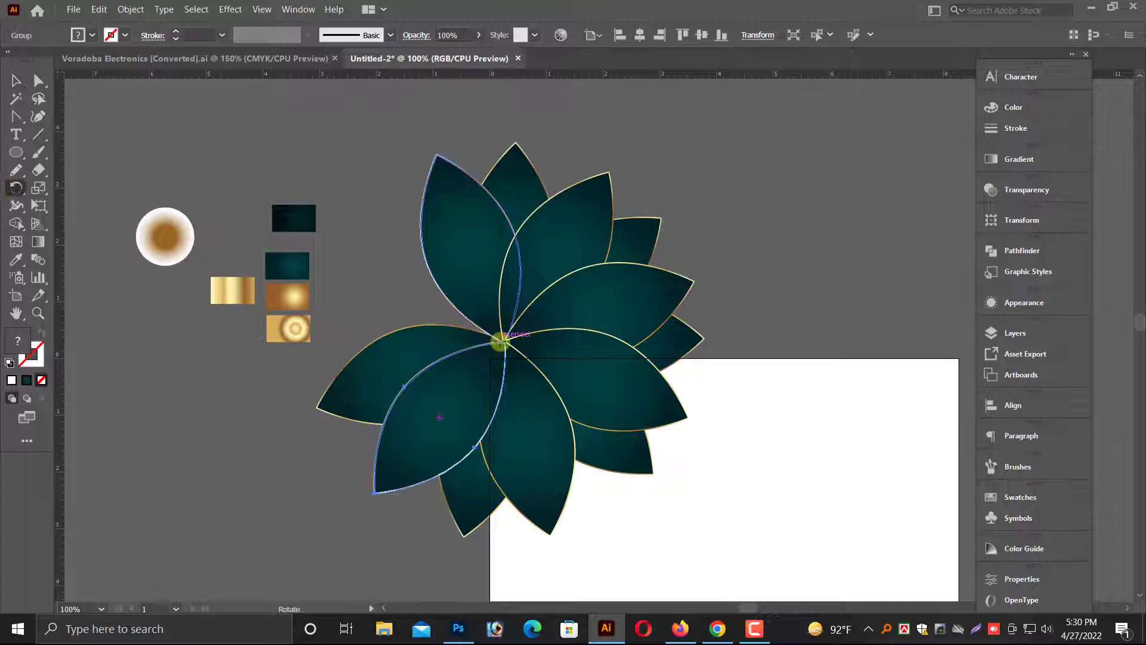
pyautogui.moveTo(413, 461); pyautogui.dragTo(375, 310)
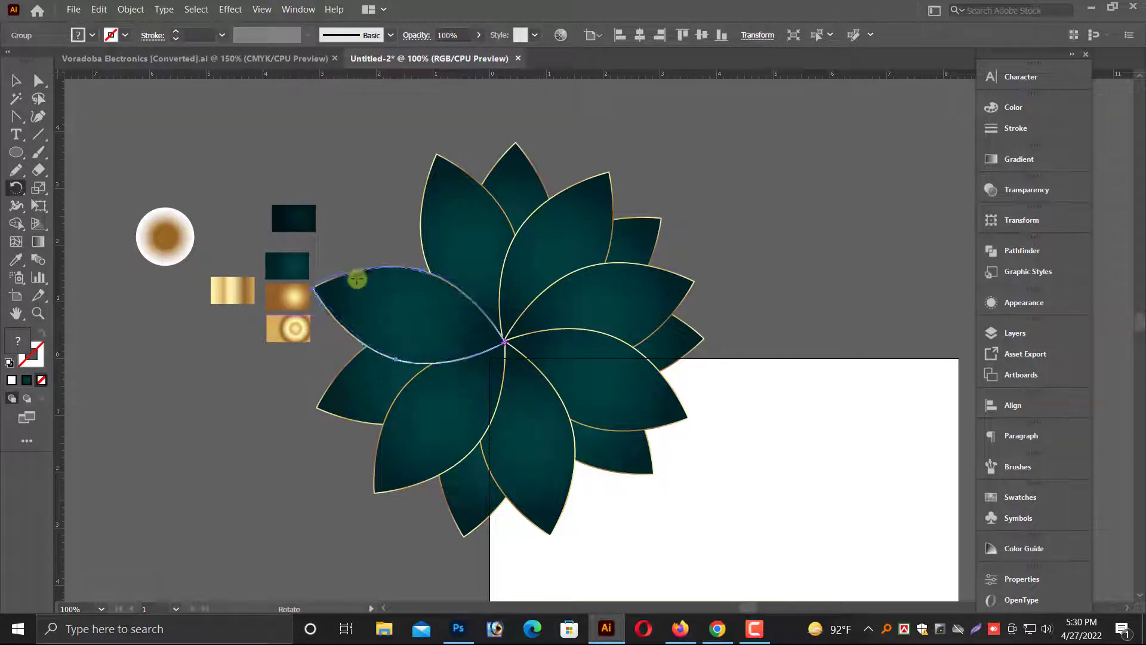
pyautogui.click(16, 80)
# Rotate another leaf copy up into the last gap on the left side, pivoting on the flower centre.
pyautogui.click(366, 403)
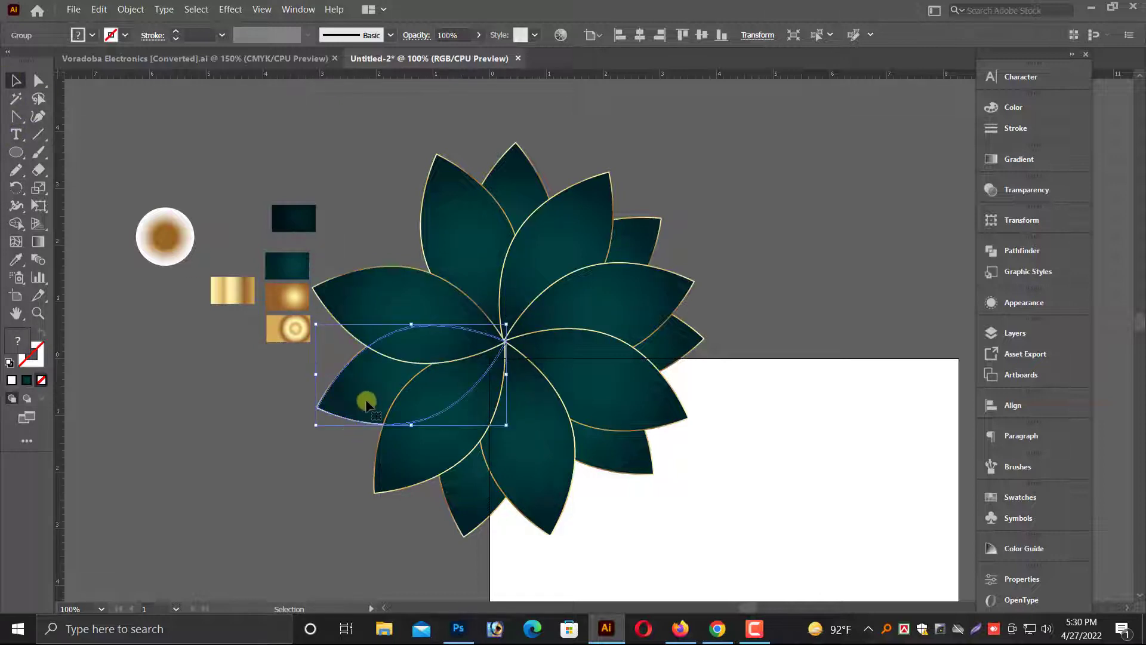
pyautogui.press('ctrl')
pyautogui.click(16, 187)
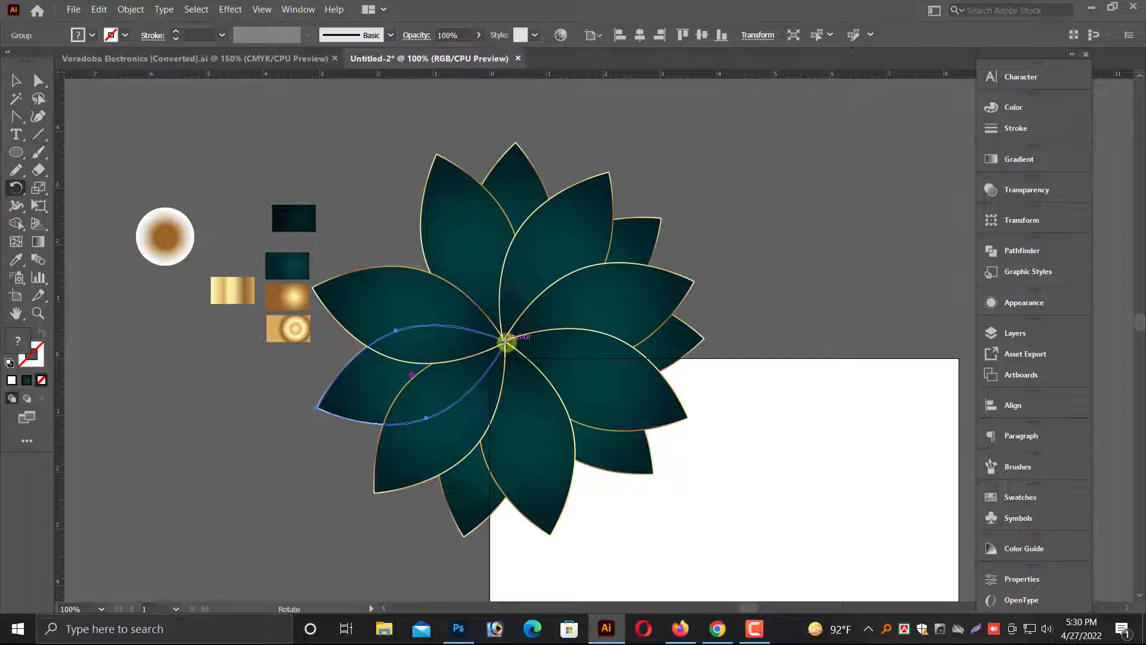
pyautogui.moveTo(368, 396); pyautogui.dragTo(373, 241)
pyautogui.click(37, 83)
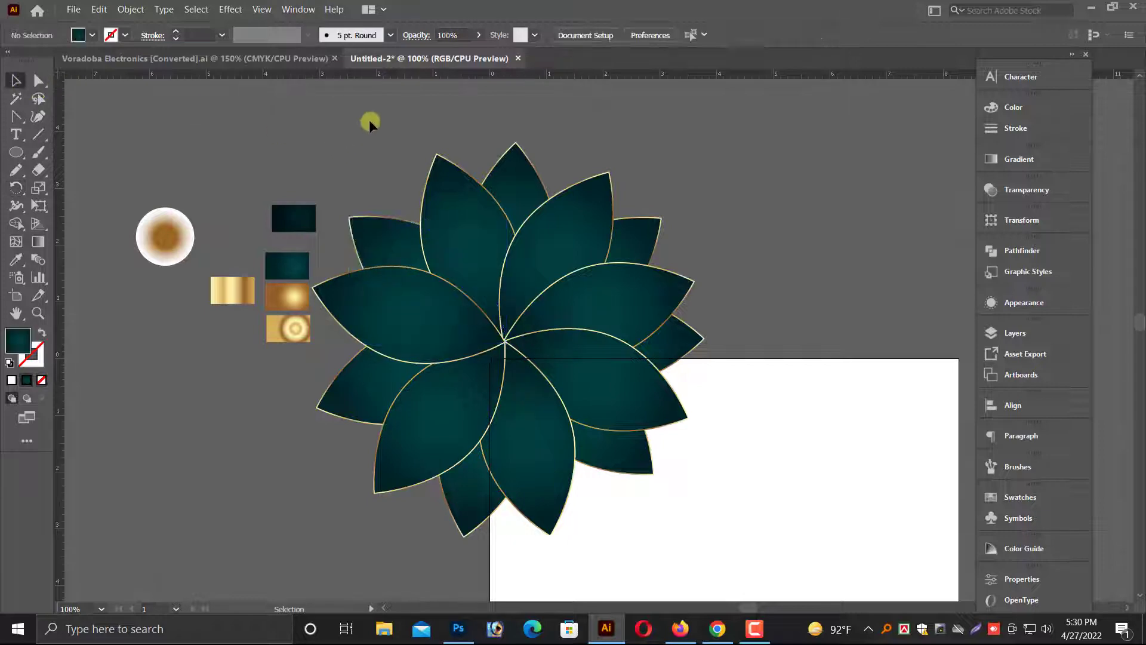
# Select all the leaves of the flower and group them.
pyautogui.moveTo(344, 112); pyautogui.dragTo(736, 456)
pyautogui.hotkey('ctrl', '-')
pyautogui.hotkey('ctrl', '-')
pyautogui.hotkey('ctrl', '-')
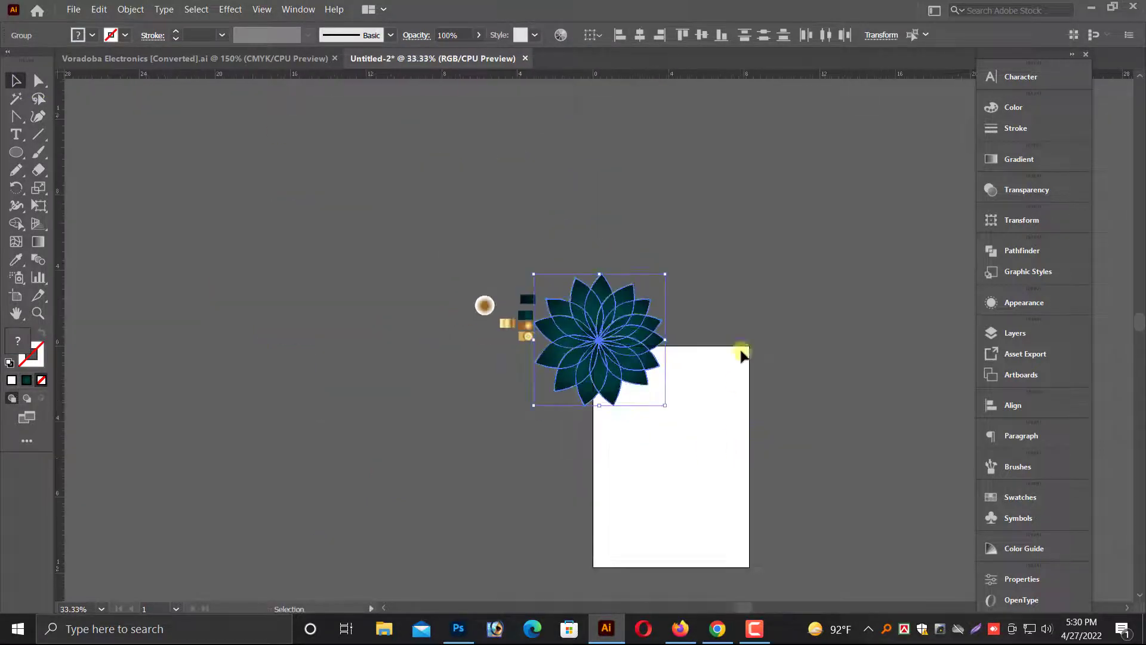
pyautogui.moveTo(733, 340); pyautogui.dragTo(673, 417)
pyautogui.moveTo(456, 351); pyautogui.dragTo(697, 448)
pyautogui.moveTo(483, 383); pyautogui.dragTo(502, 289)
pyautogui.rightClick(478, 229)
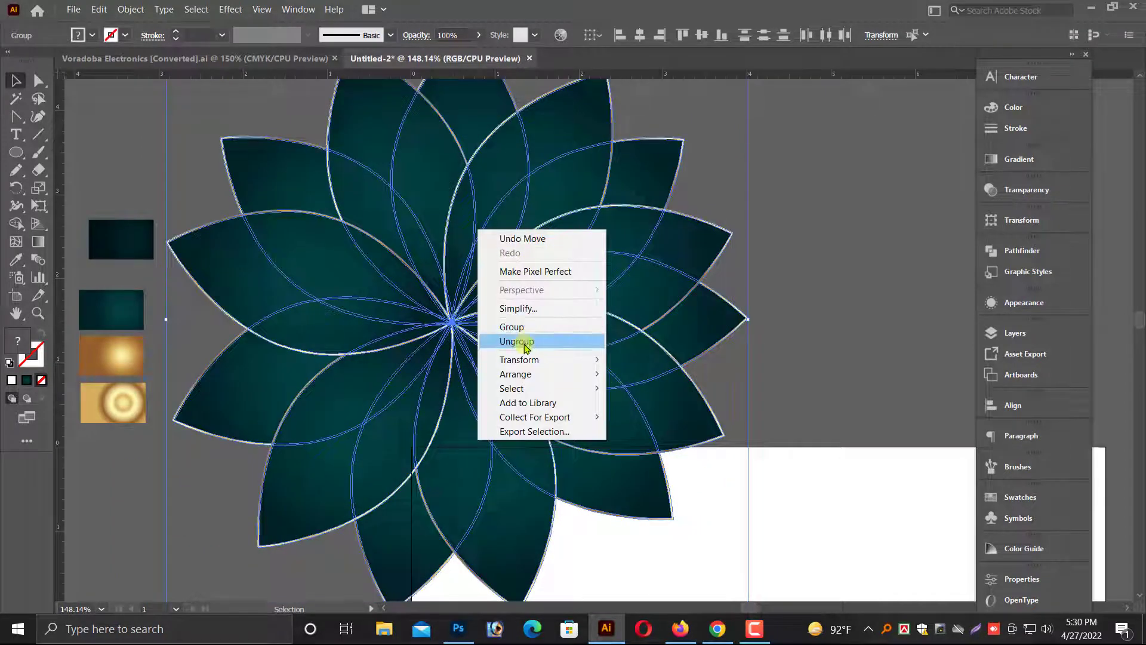
pyautogui.click(512, 327)
# Place a horizontal and a vertical ruler guide crossing at the flower centre.
pyautogui.click(796, 336)
pyautogui.click(501, 346)
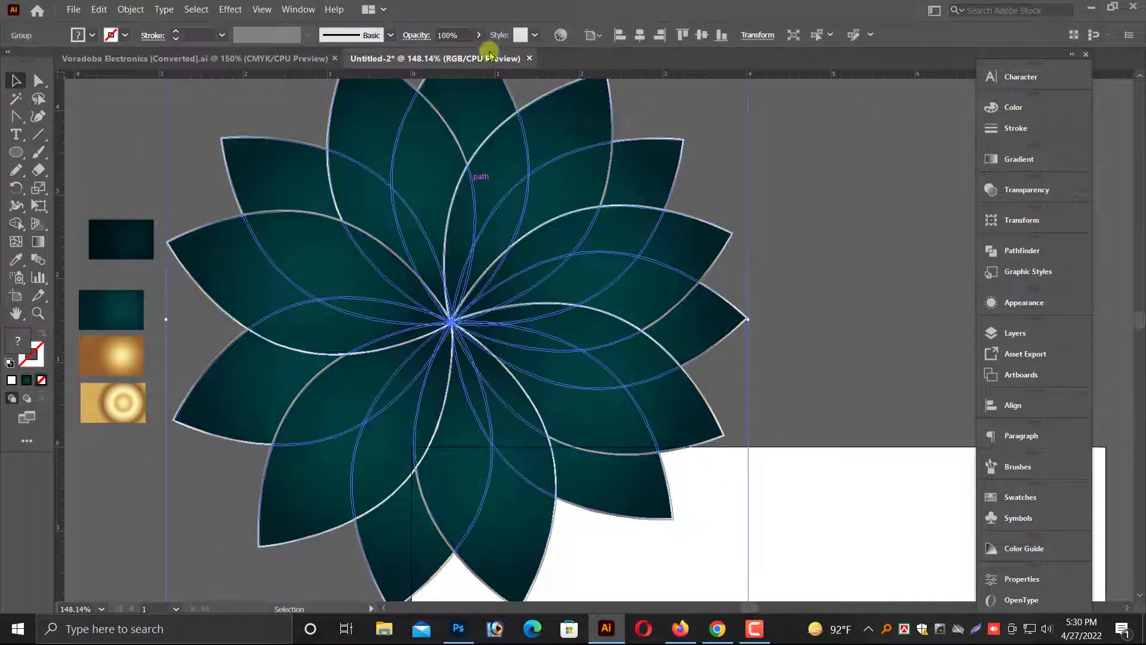
pyautogui.click(547, 325)
pyautogui.moveTo(219, 303); pyautogui.dragTo(451, 338)
pyautogui.click(700, 431)
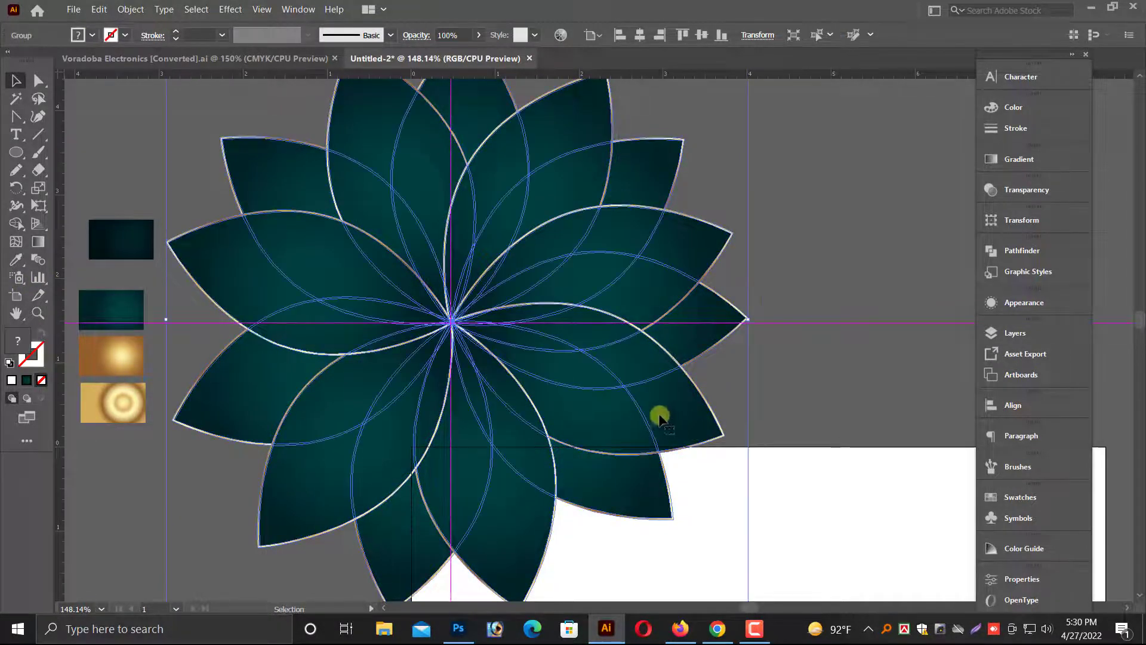
pyautogui.moveTo(555, 415); pyautogui.dragTo(713, 375)
# Draw a circle beside the flower and fill it with the gold radial gradient sample.
pyautogui.hotkey('alt', 'space')
pyautogui.click(274, 514)
pyautogui.hotkey('alt', 'space')
pyautogui.moveTo(324, 473); pyautogui.dragTo(468, 490)
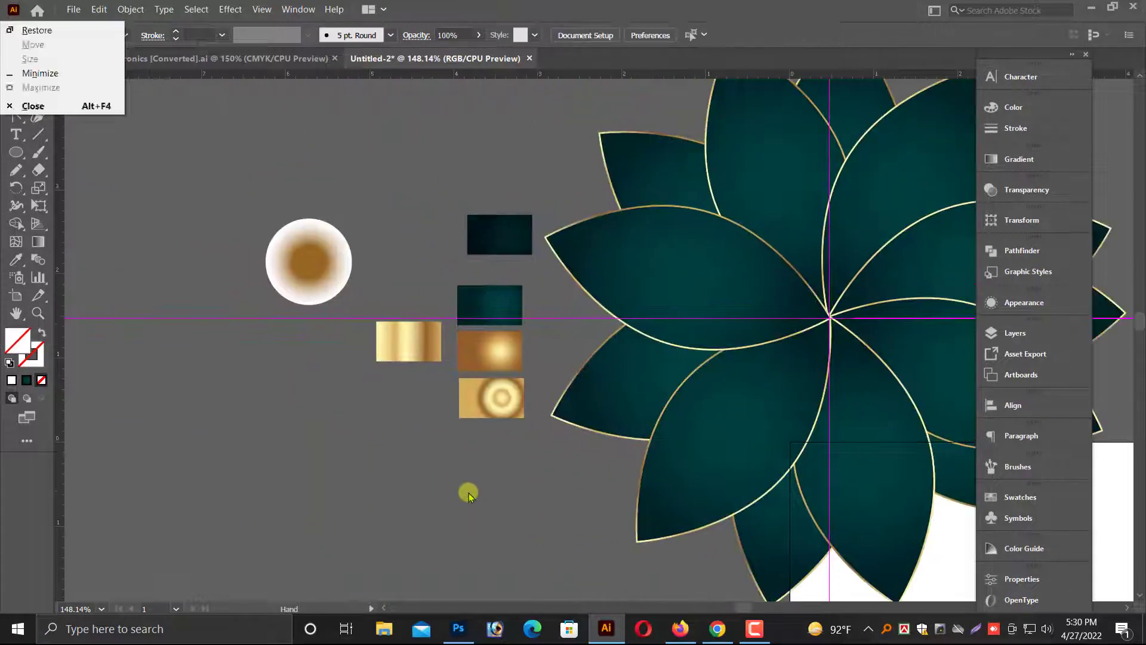
pyautogui.press('Escape')
pyautogui.click(16, 152)
pyautogui.click(60, 197)
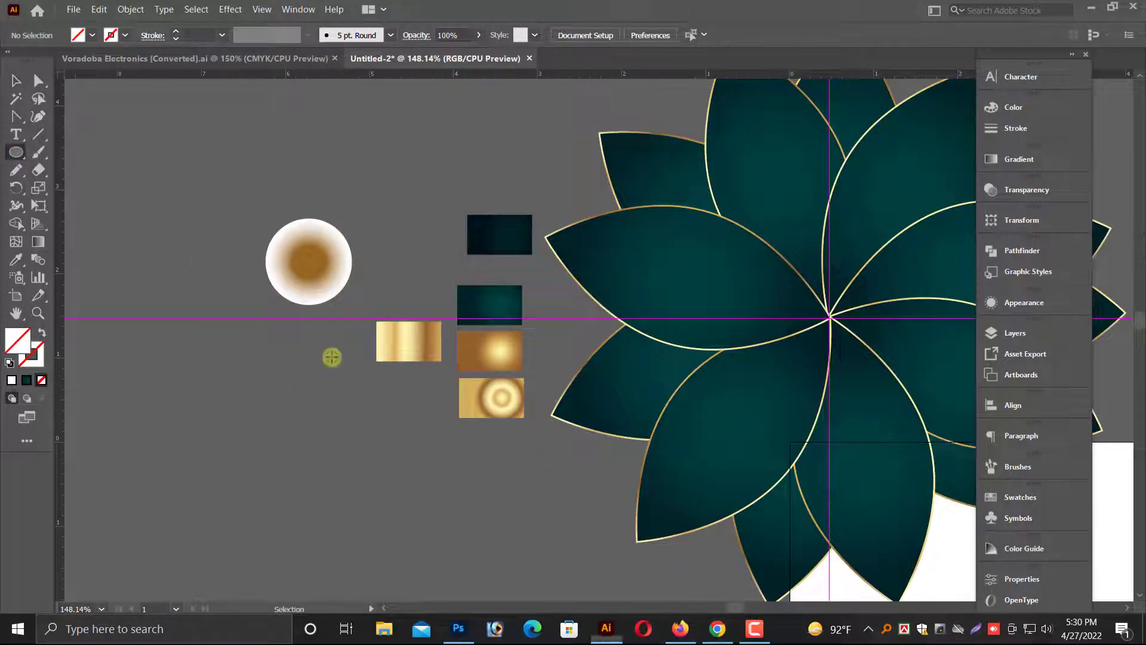
pyautogui.moveTo(344, 512); pyautogui.dragTo(438, 418)
pyautogui.scroll(-1, 70, 157)
pyautogui.click(17, 80)
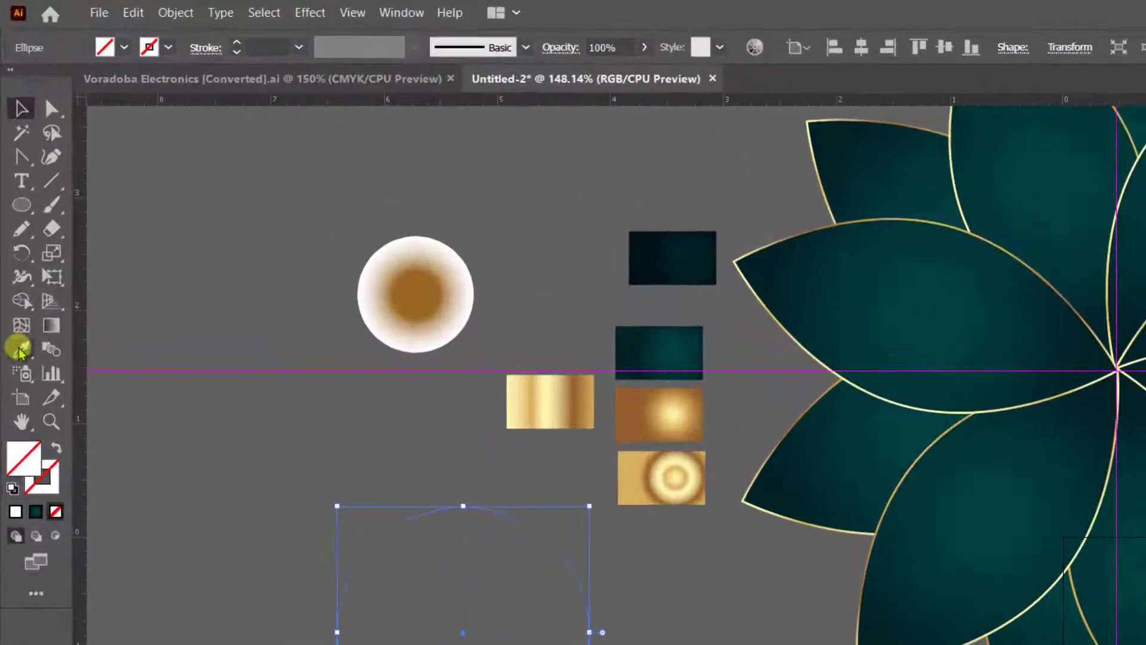
pyautogui.click(20, 351)
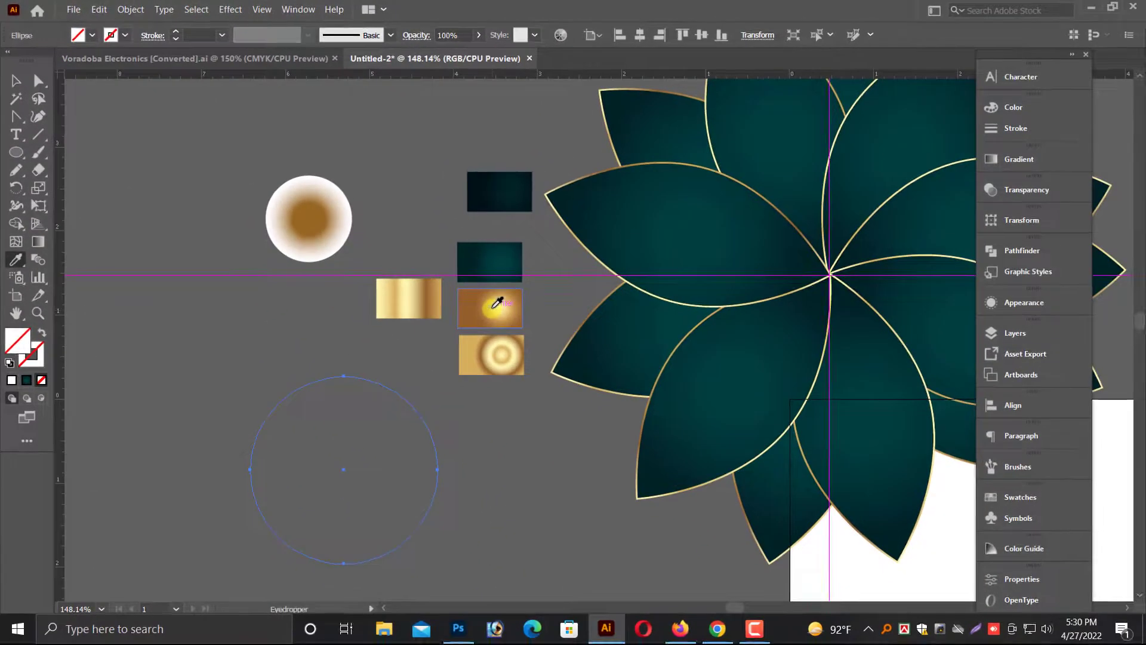
pyautogui.click(496, 302)
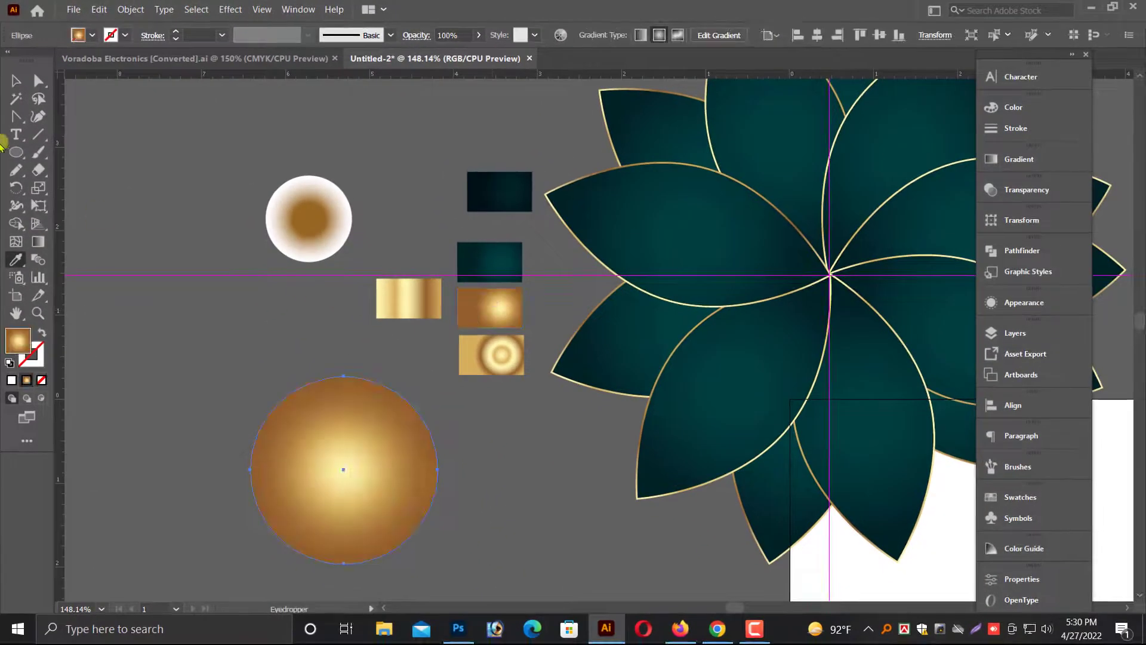
# Copy the gold circle, paste the copy in front, and scale the copy slightly smaller.
pyautogui.click(18, 84)
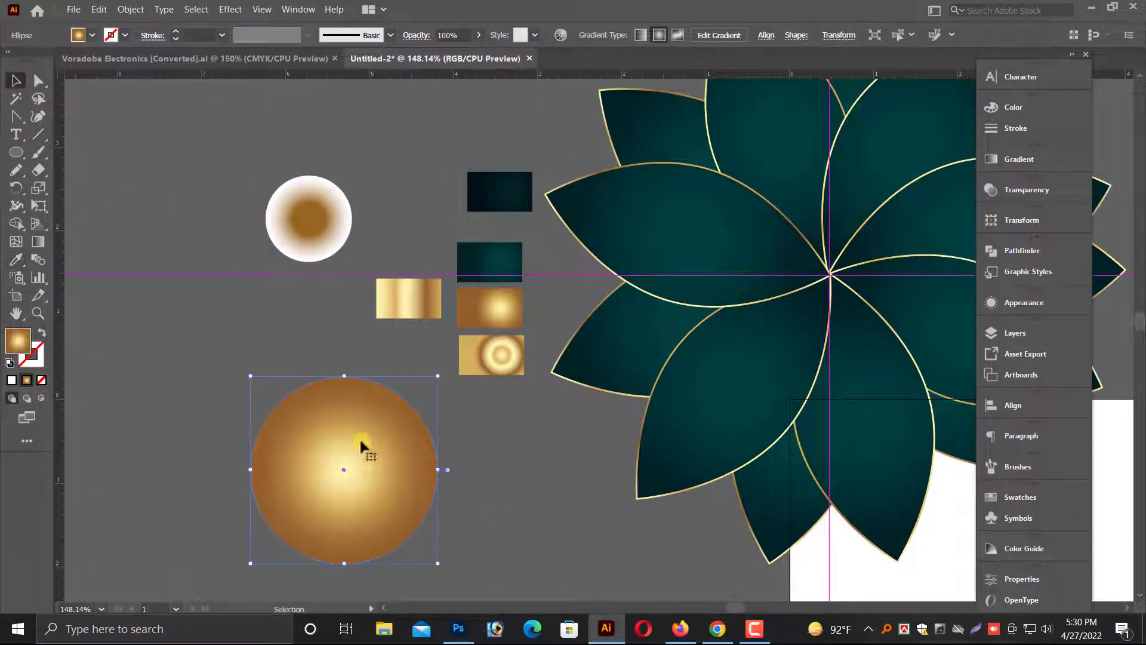
pyautogui.click(99, 10)
pyautogui.click(118, 73)
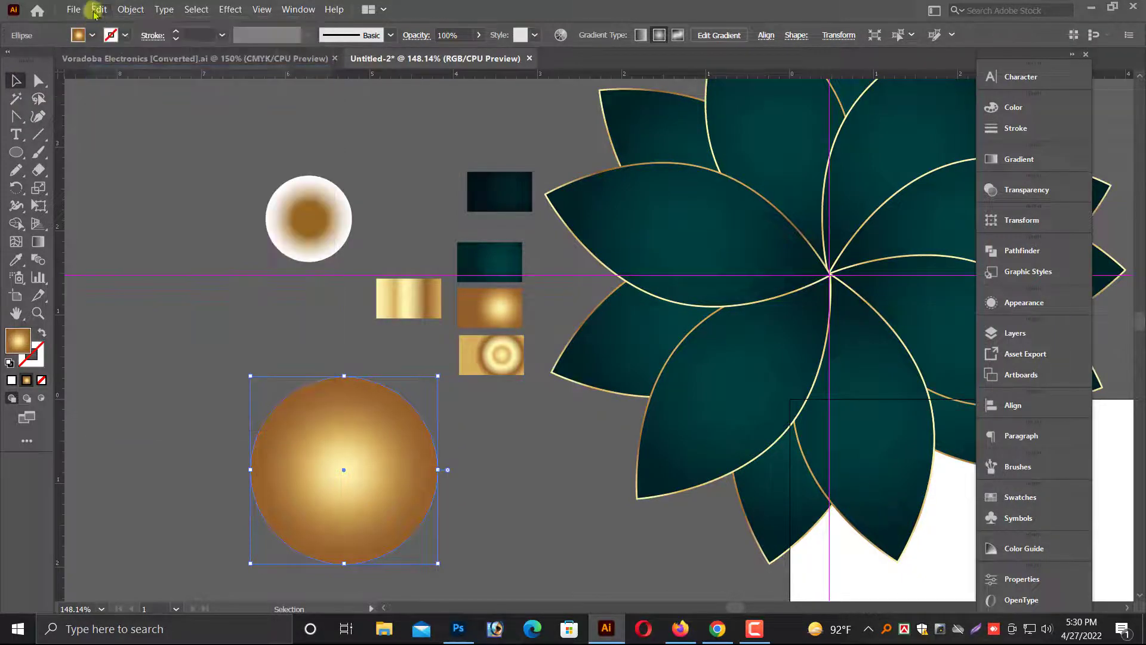
pyautogui.click(99, 9)
pyautogui.click(136, 101)
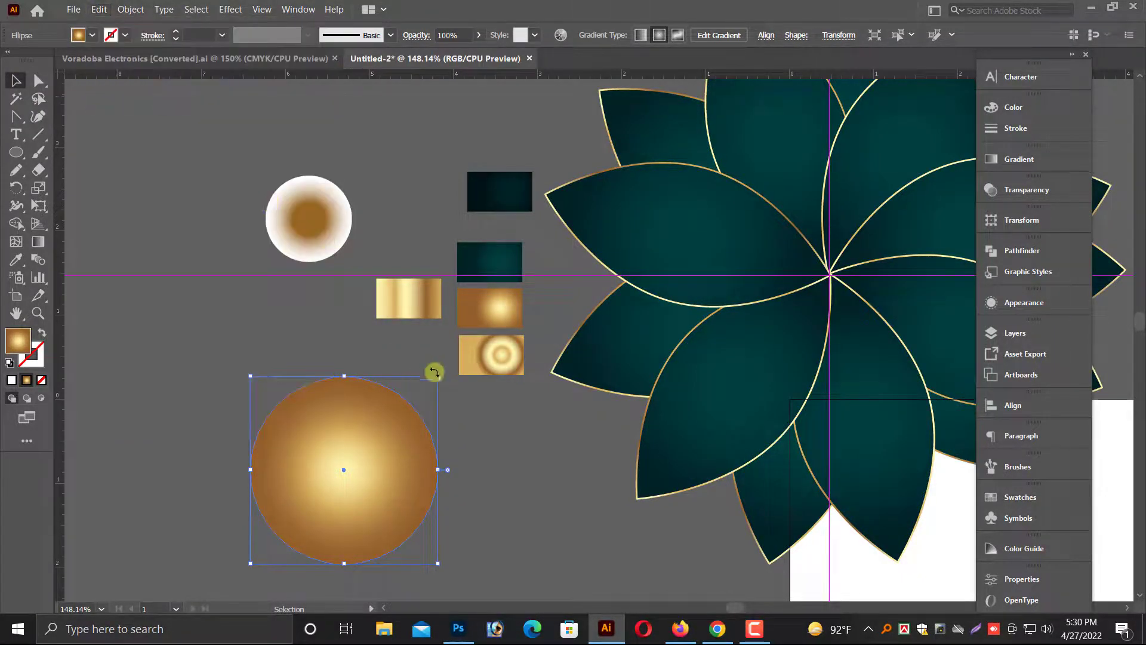
pyautogui.moveTo(436, 376); pyautogui.dragTo(426, 387)
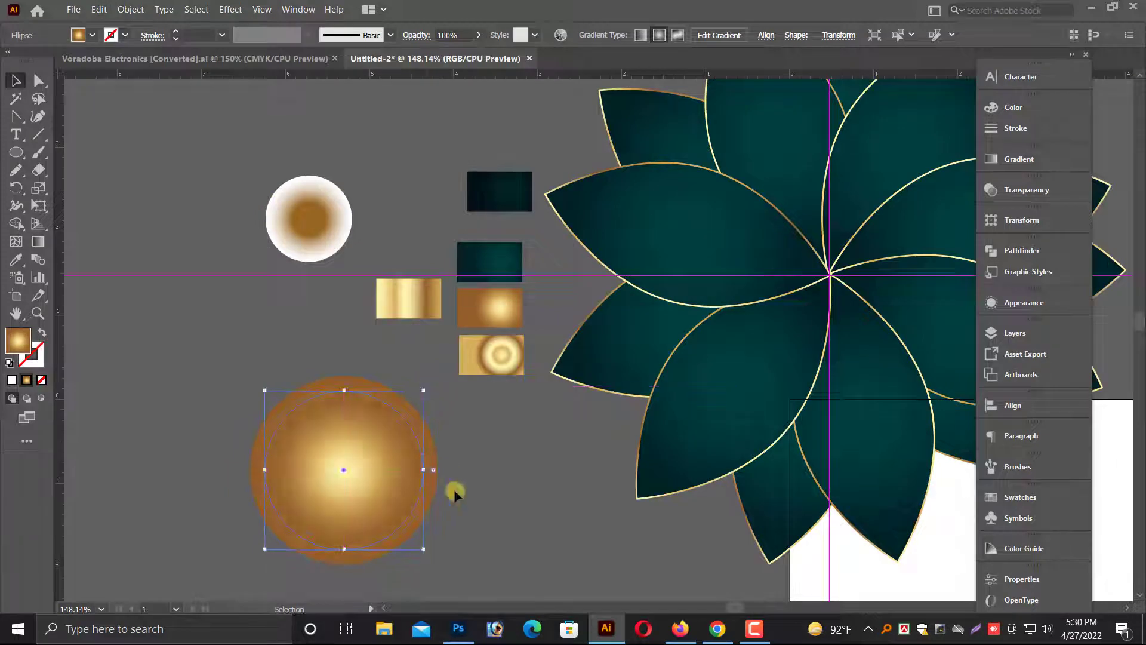
pyautogui.click(452, 492)
pyautogui.click(434, 480)
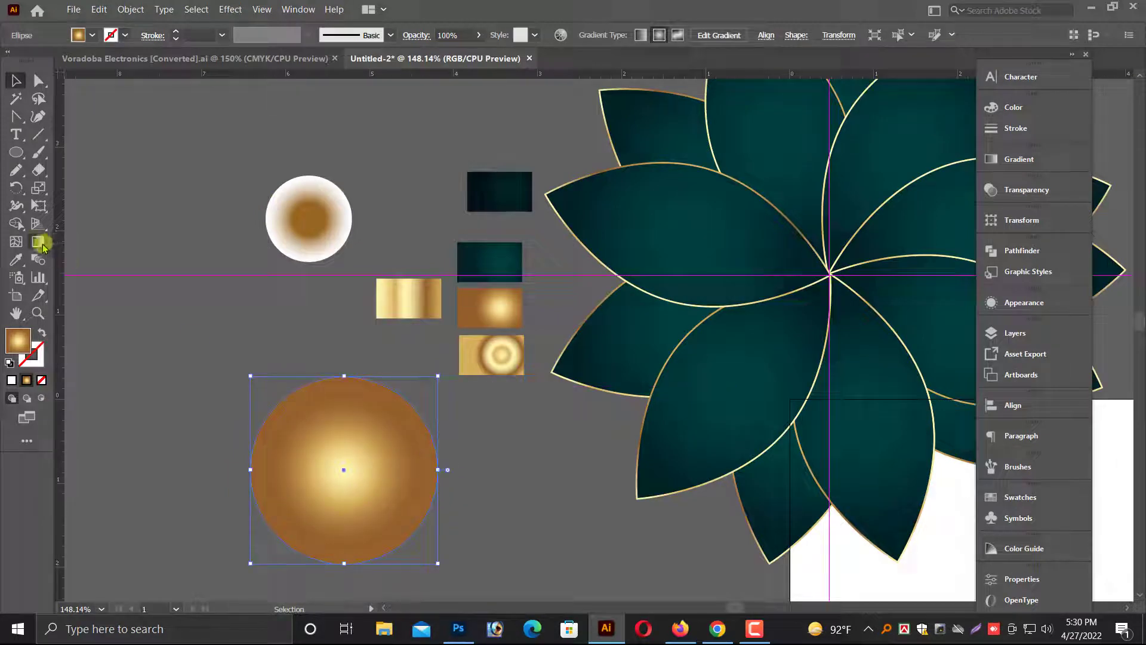
# Fill the inner circle with the concentric gold gradient sample and adjust its size.
pyautogui.click(17, 260)
pyautogui.click(504, 358)
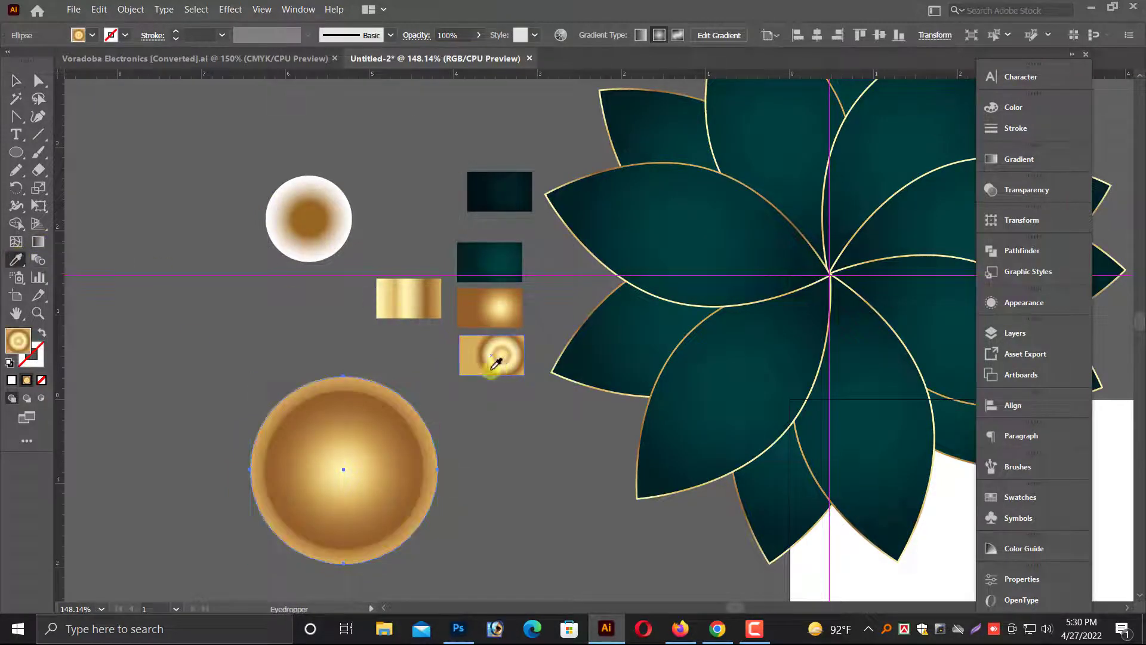
pyautogui.click(17, 81)
pyautogui.click(184, 417)
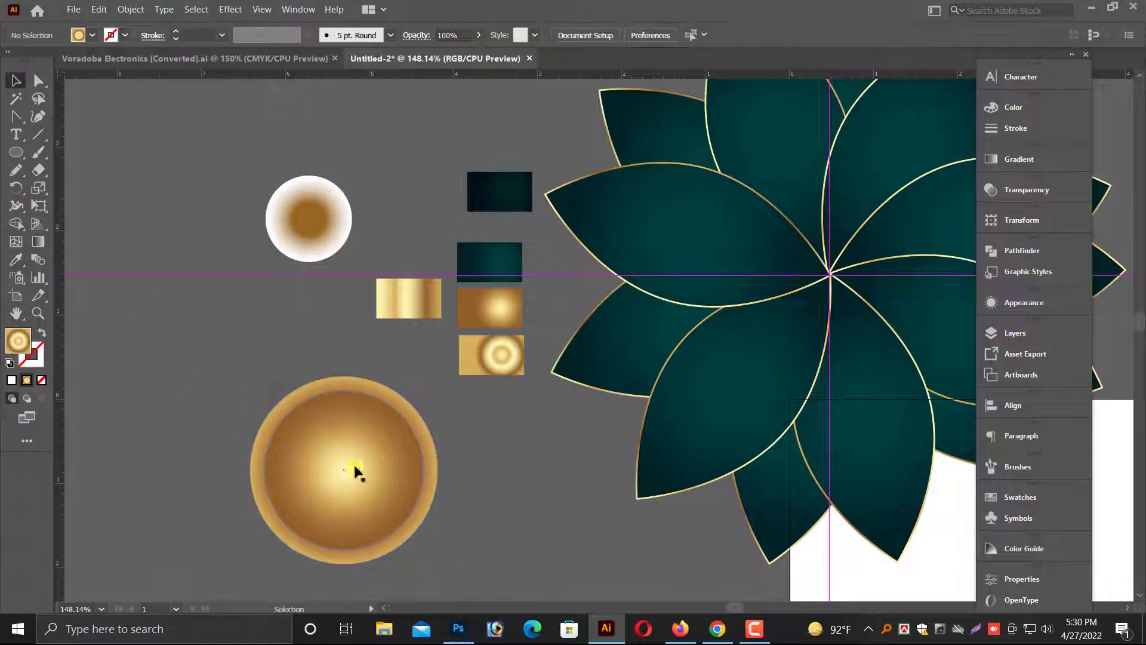
pyautogui.click(413, 414)
pyautogui.moveTo(424, 391); pyautogui.dragTo(417, 395)
pyautogui.click(447, 469)
pyautogui.click(403, 471)
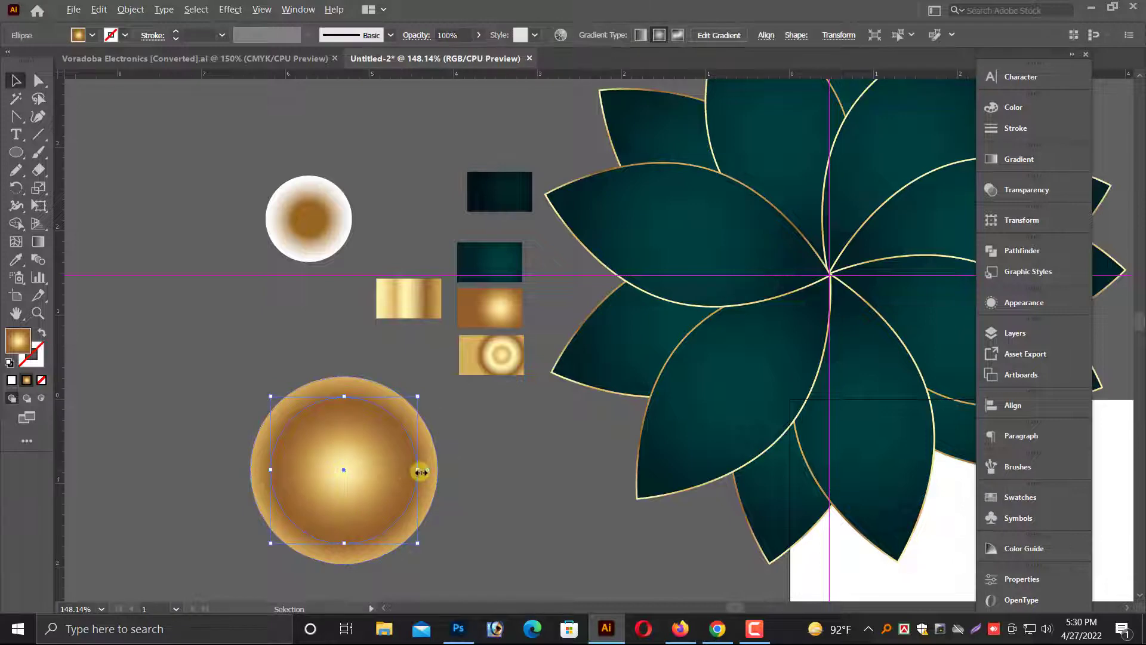
# Group the two gold circles, move them onto the flower centre and scale the group down.
pyautogui.moveTo(417, 469); pyautogui.dragTo(863, 252)
pyautogui.rightClick(351, 452)
pyautogui.click(385, 263)
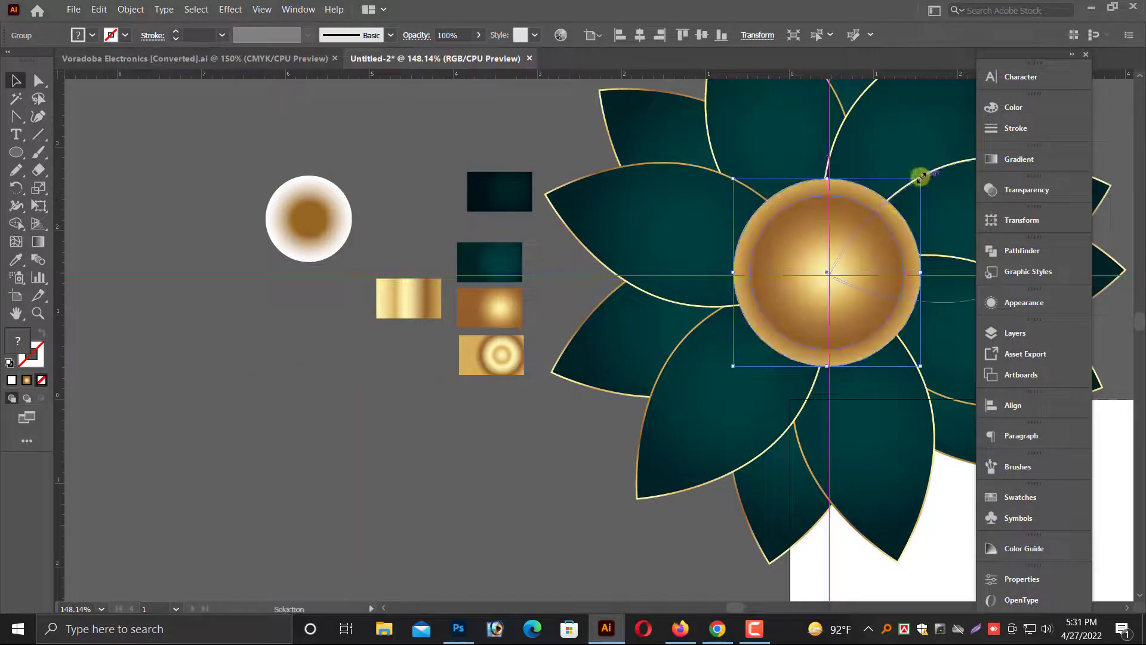
pyautogui.moveTo(918, 176); pyautogui.dragTo(884, 215)
pyautogui.click(573, 481)
# Shrink the gold centre group further and align it on the guide crossing.
pyautogui.hotkey('alt', 'space')
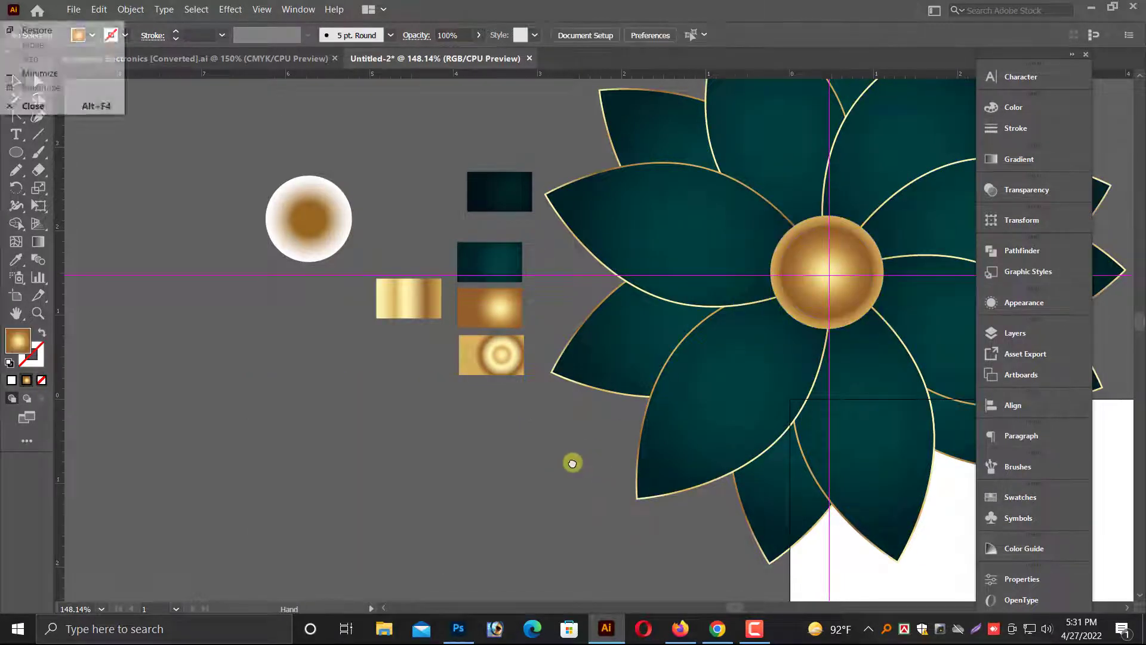
pyautogui.moveTo(774, 307); pyautogui.dragTo(486, 348)
pyautogui.hotkey('alt', 'space')
pyautogui.moveTo(435, 205); pyautogui.dragTo(676, 347)
pyautogui.click(621, 395)
pyautogui.scroll(-3, 615, 391)
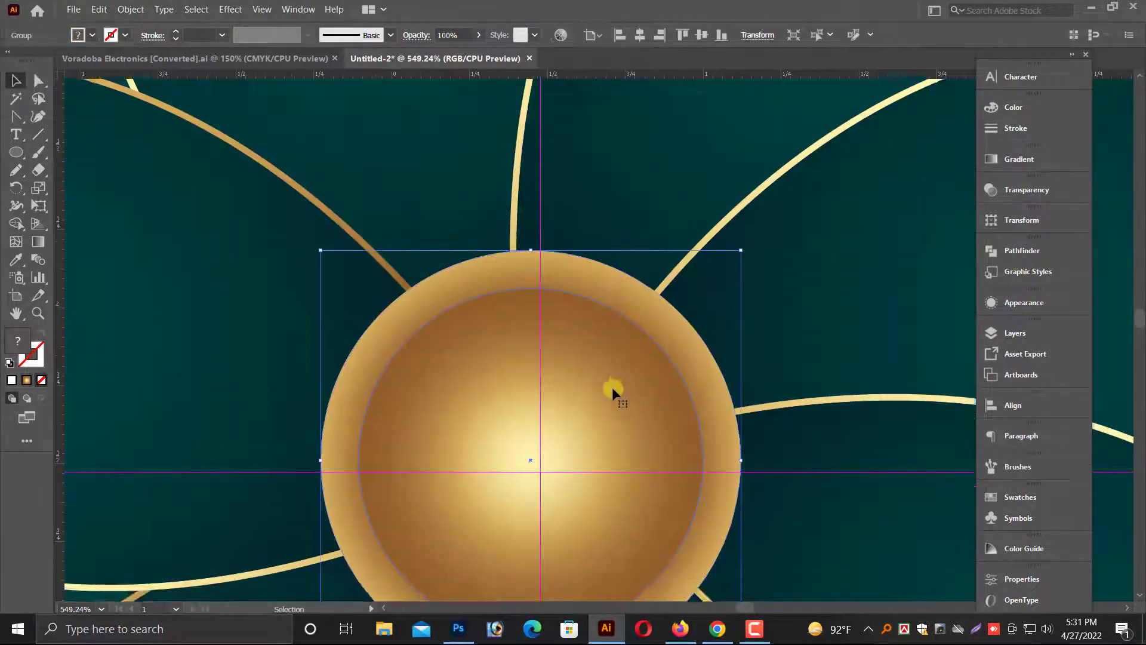
pyautogui.moveTo(618, 308); pyautogui.dragTo(629, 317)
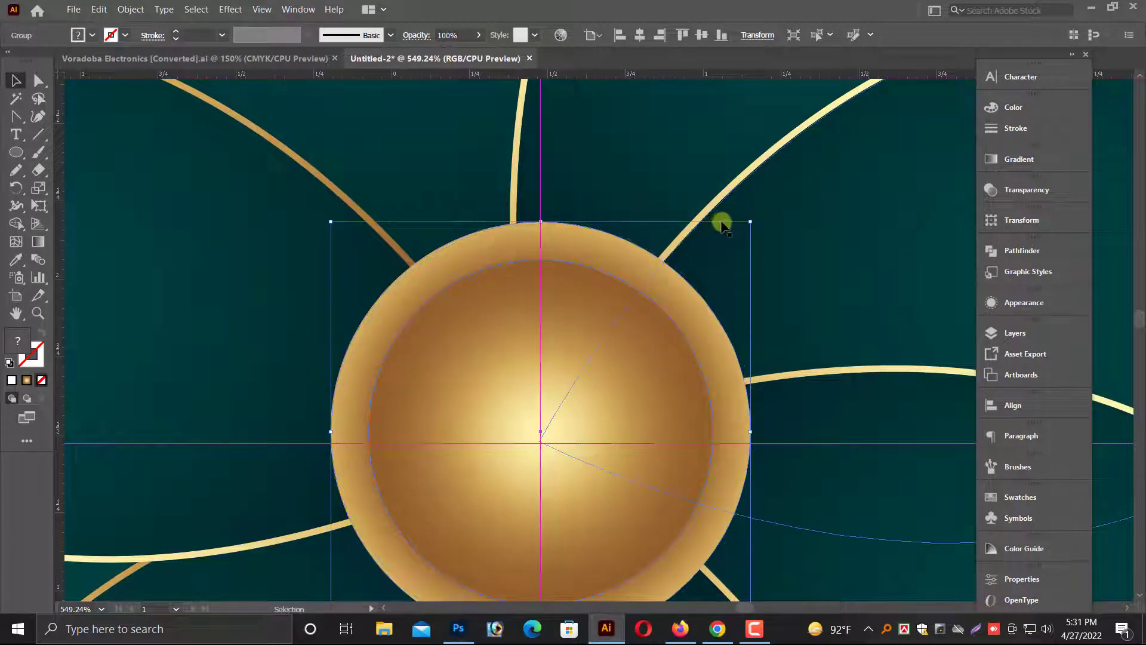
pyautogui.moveTo(745, 227); pyautogui.dragTo(687, 285)
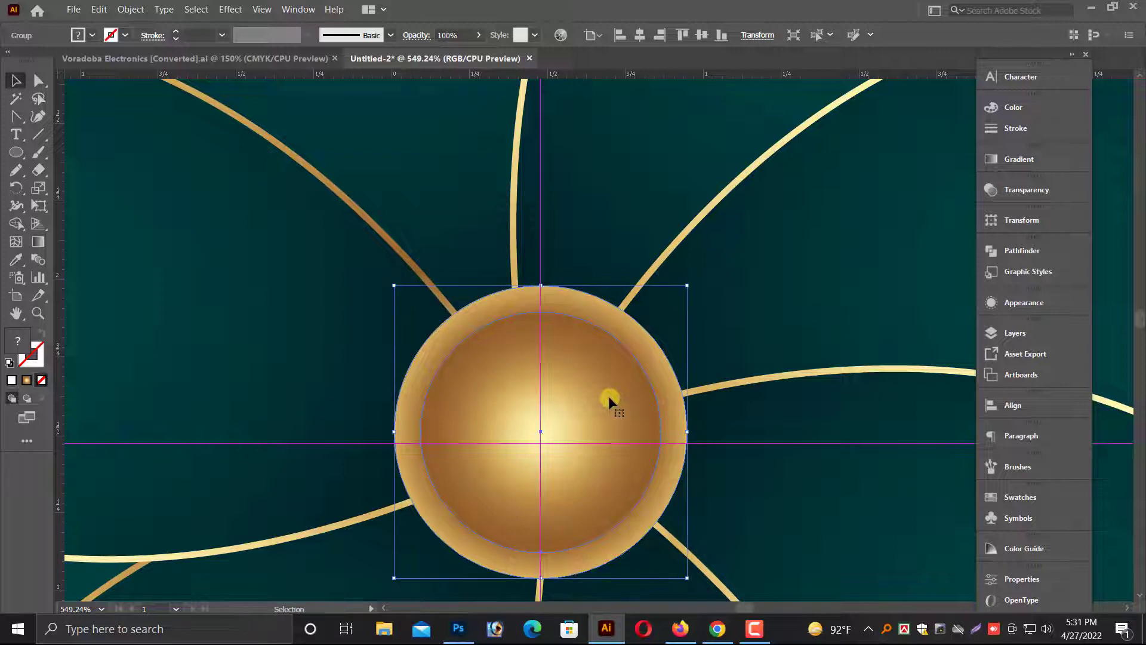
pyautogui.moveTo(606, 399); pyautogui.dragTo(608, 393)
# Delete the horizontal and vertical guides through the flower centre.
pyautogui.hotkey('ctrl', '-')
pyautogui.hotkey('ctrl', '-')
pyautogui.hotkey('ctrl', '-')
pyautogui.hotkey('ctrl', '-')
pyautogui.hotkey('ctrl', '-')
pyautogui.hotkey('ctrl', '-')
pyautogui.hotkey('ctrl', '-')
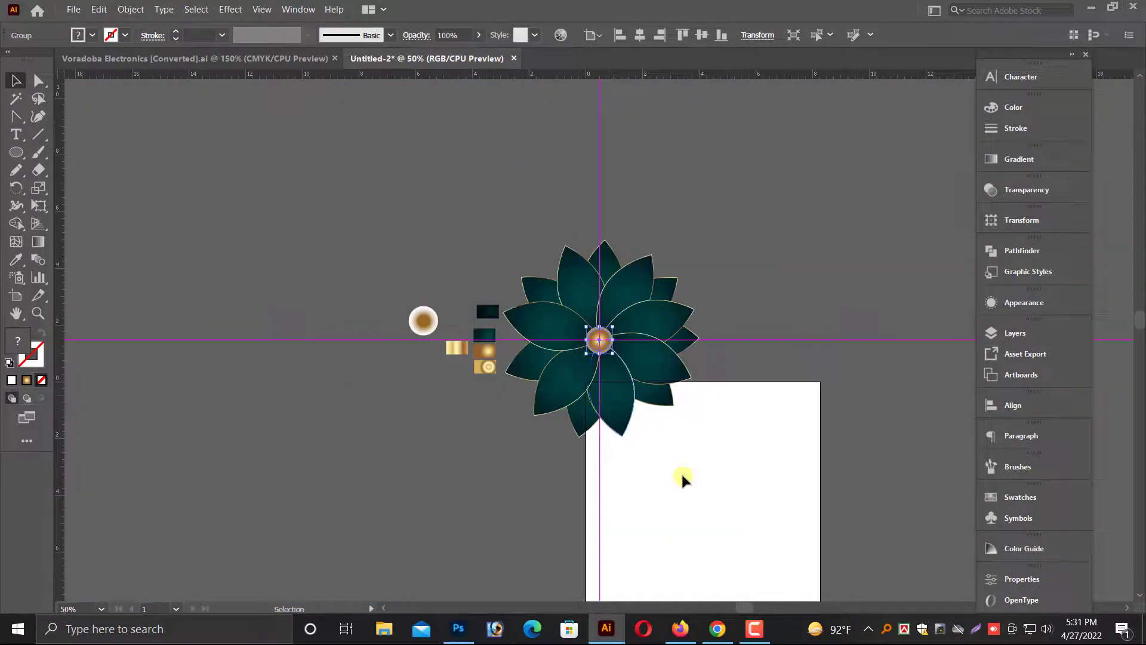
pyautogui.click(683, 476)
pyautogui.press('z')
pyautogui.moveTo(571, 243); pyautogui.dragTo(971, 407)
pyautogui.moveTo(713, 371); pyautogui.dragTo(883, 364)
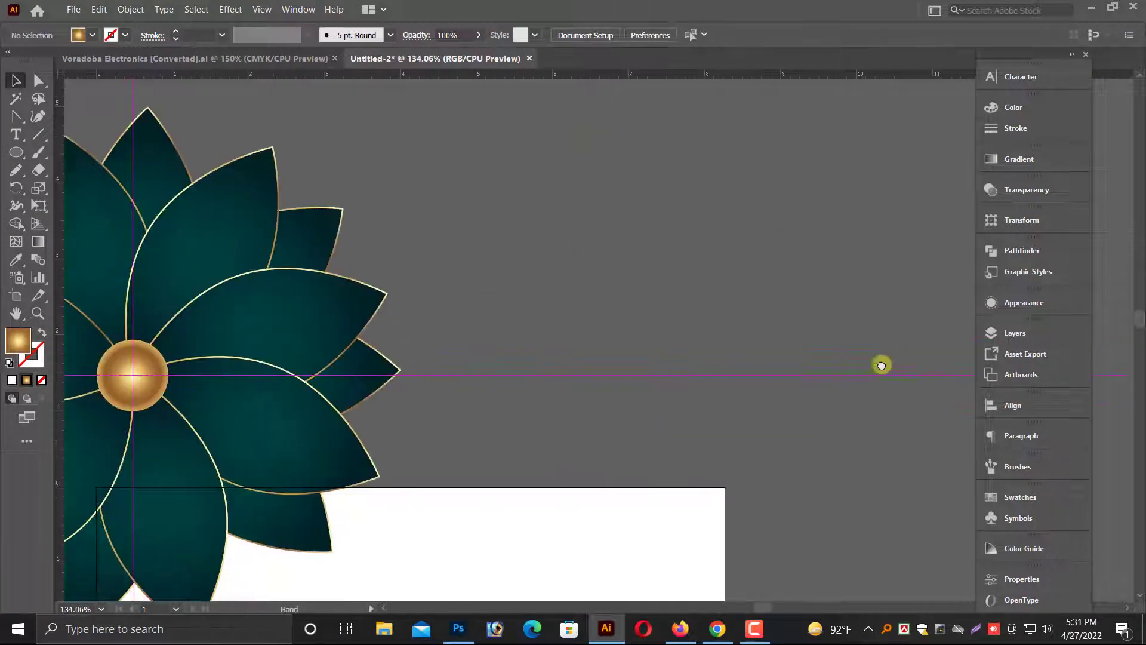
pyautogui.click(768, 374)
pyautogui.press('Delete')
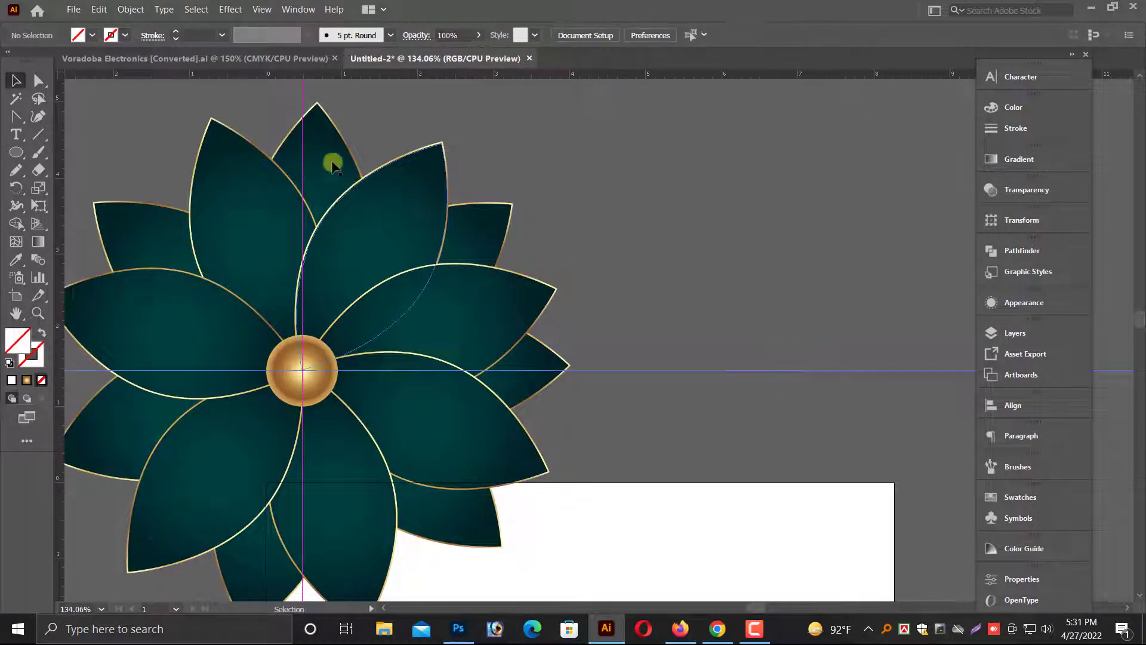
pyautogui.scroll(2, 300, 133)
pyautogui.click(302, 133)
pyautogui.press('Delete')
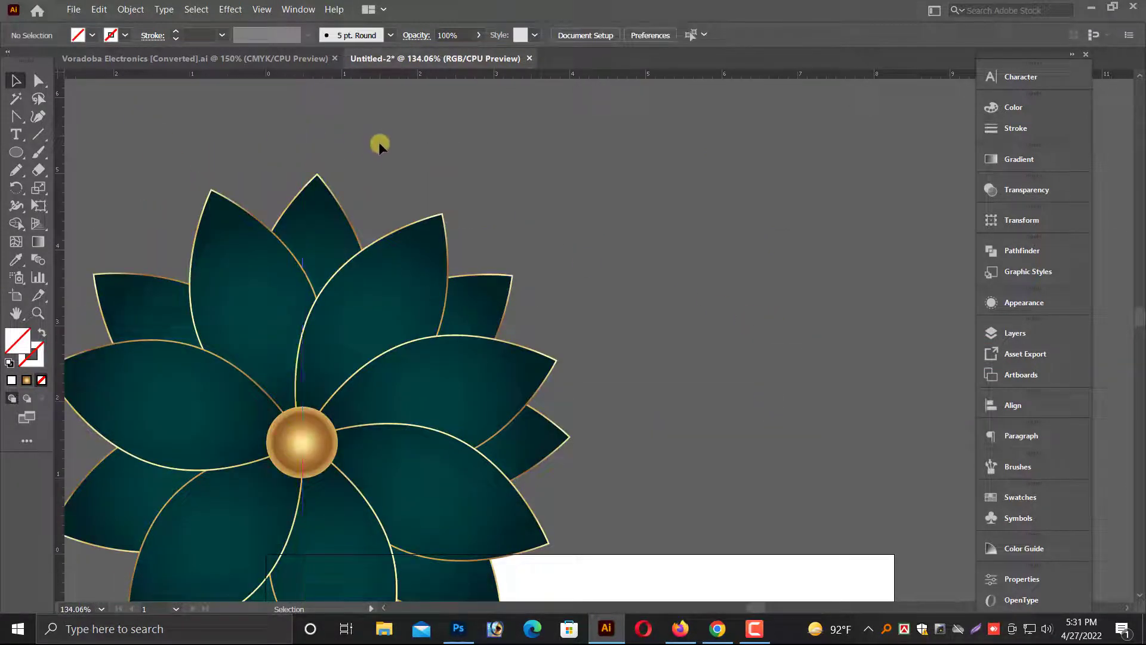
# Move the dark teal sample rectangle and resize it to 39.6 in wide by 22.3 in high as a background.
pyautogui.hotkey('ctrl', '-')
pyautogui.hotkey('ctrl', '-')
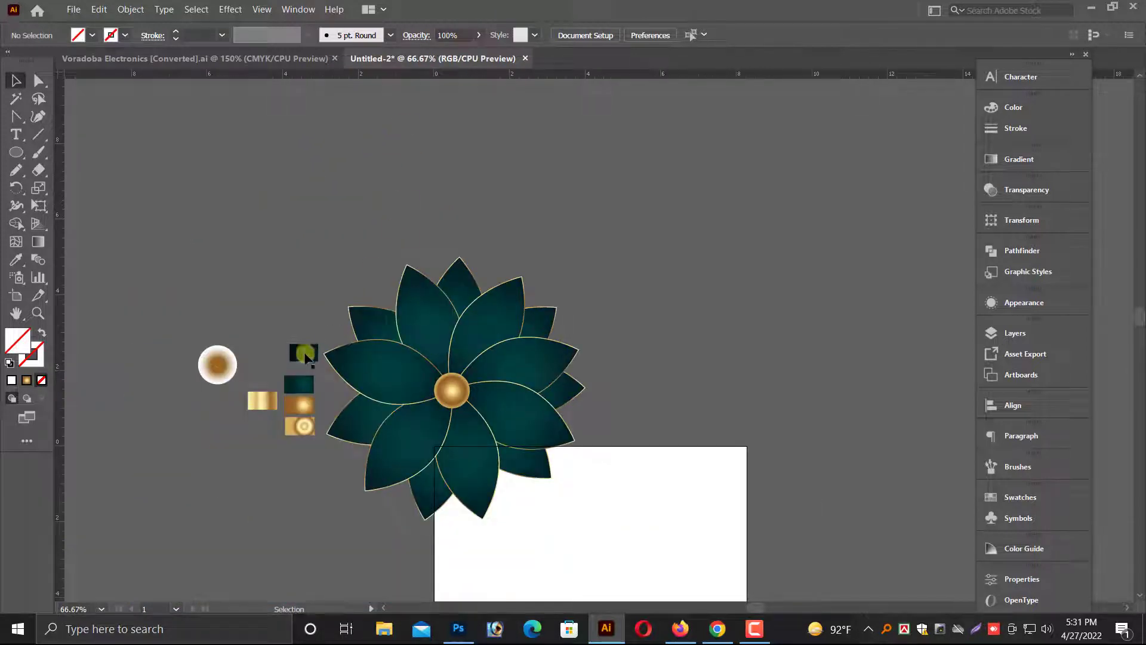
pyautogui.moveTo(304, 355); pyautogui.dragTo(300, 199)
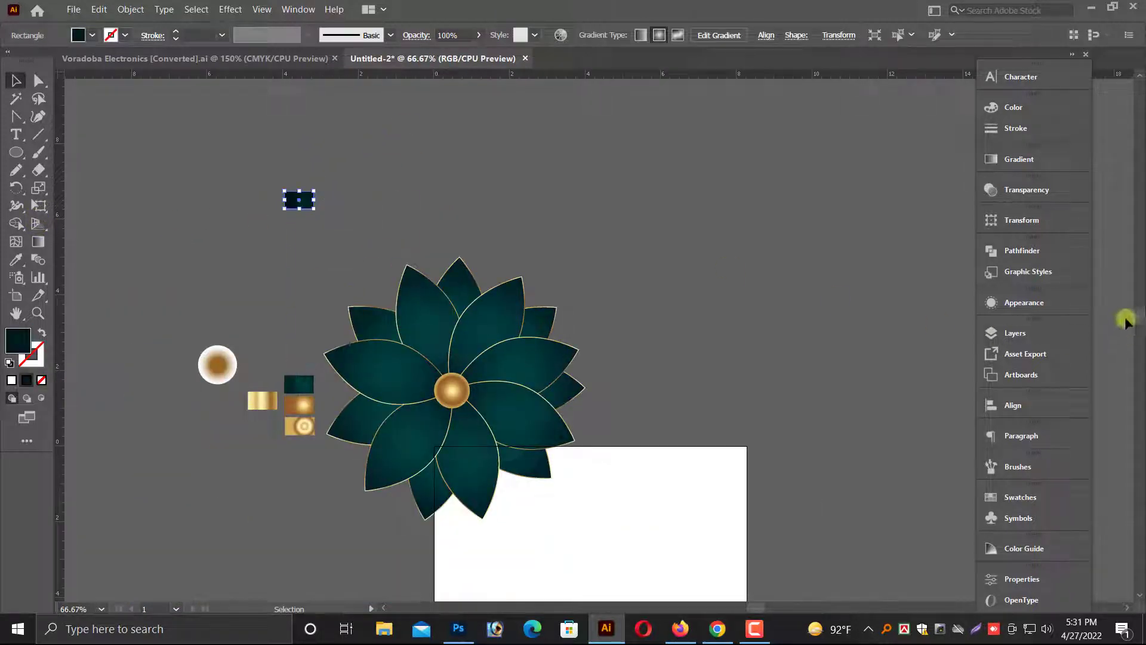
pyautogui.click(1045, 219)
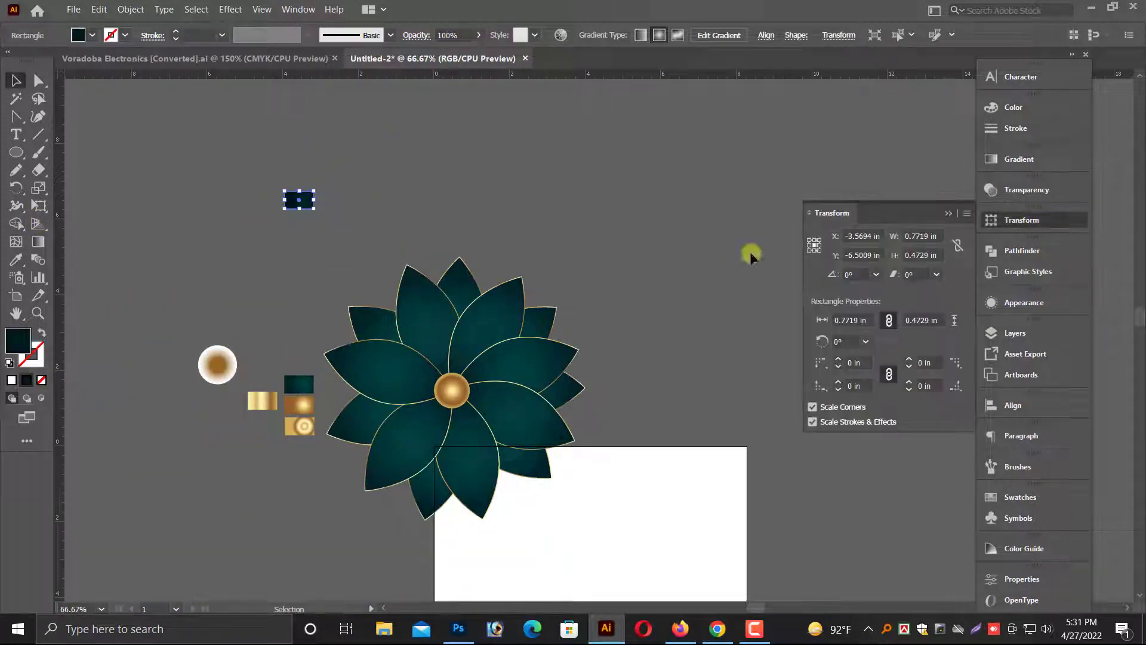
pyautogui.click(937, 235)
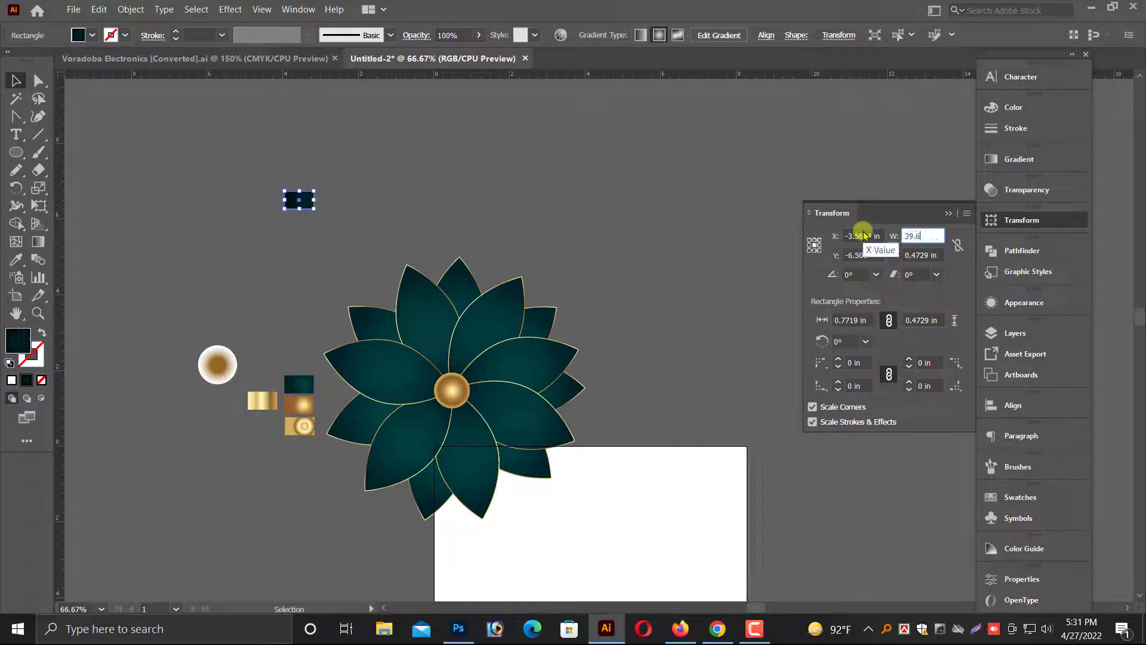
pyautogui.press('Tab')
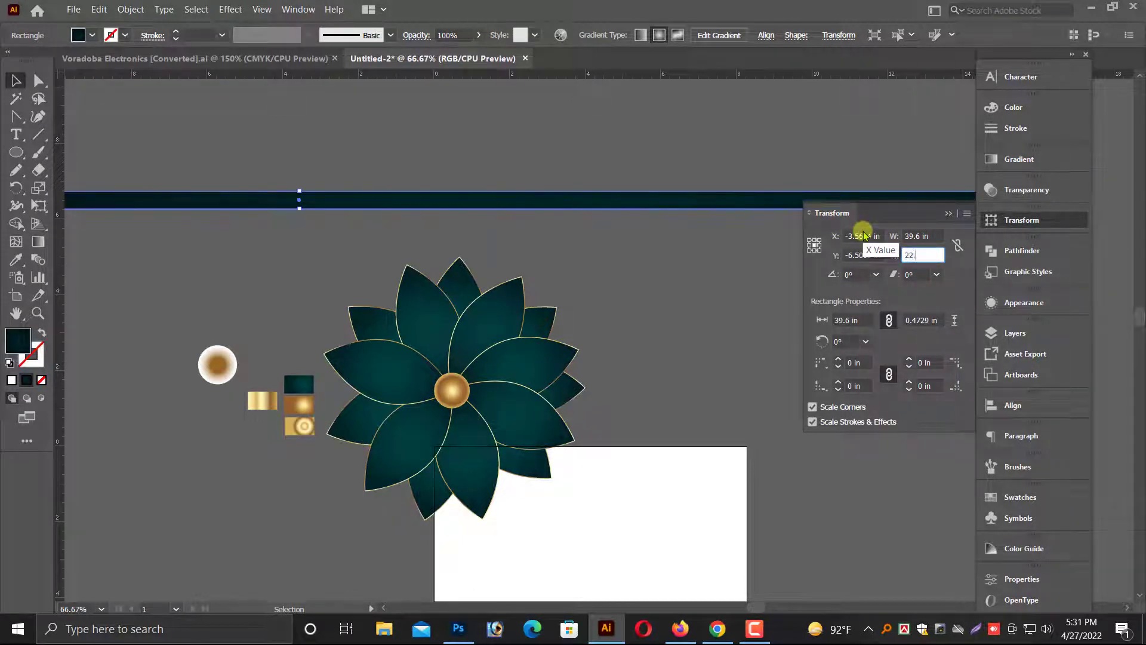
pyautogui.press('Return')
pyautogui.hotkey('ctrl', '-')
pyautogui.hotkey('ctrl', '-')
pyautogui.hotkey('ctrl', '-')
pyautogui.hotkey('ctrl', '-')
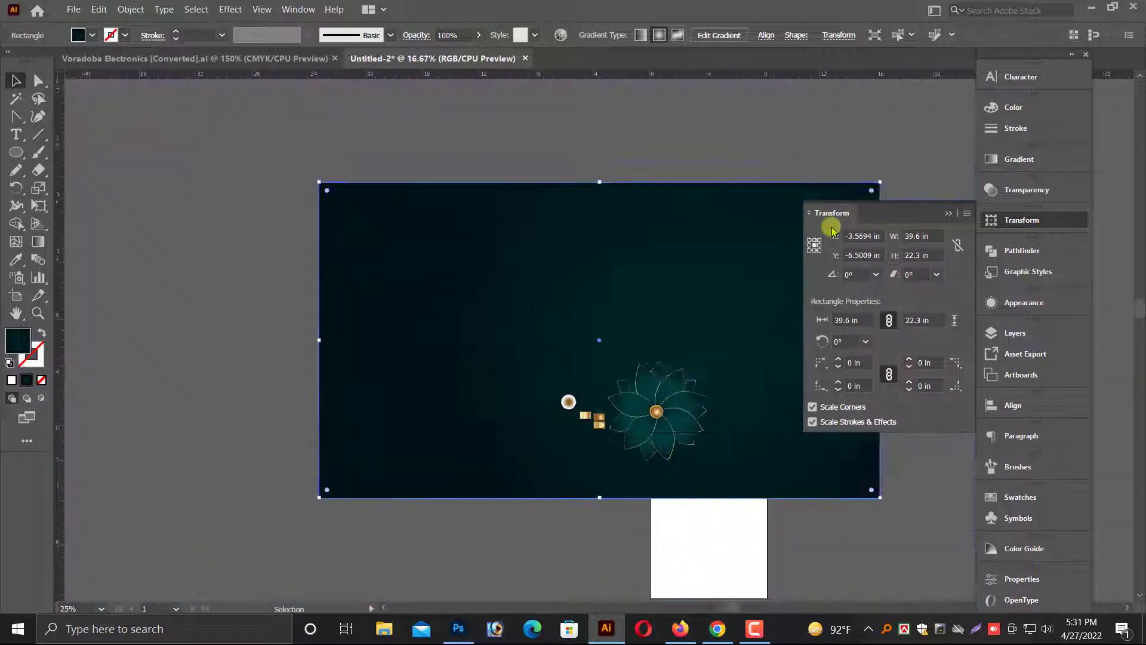
# Move the dark teal background rectangle up and away from the flower.
pyautogui.click(258, 172)
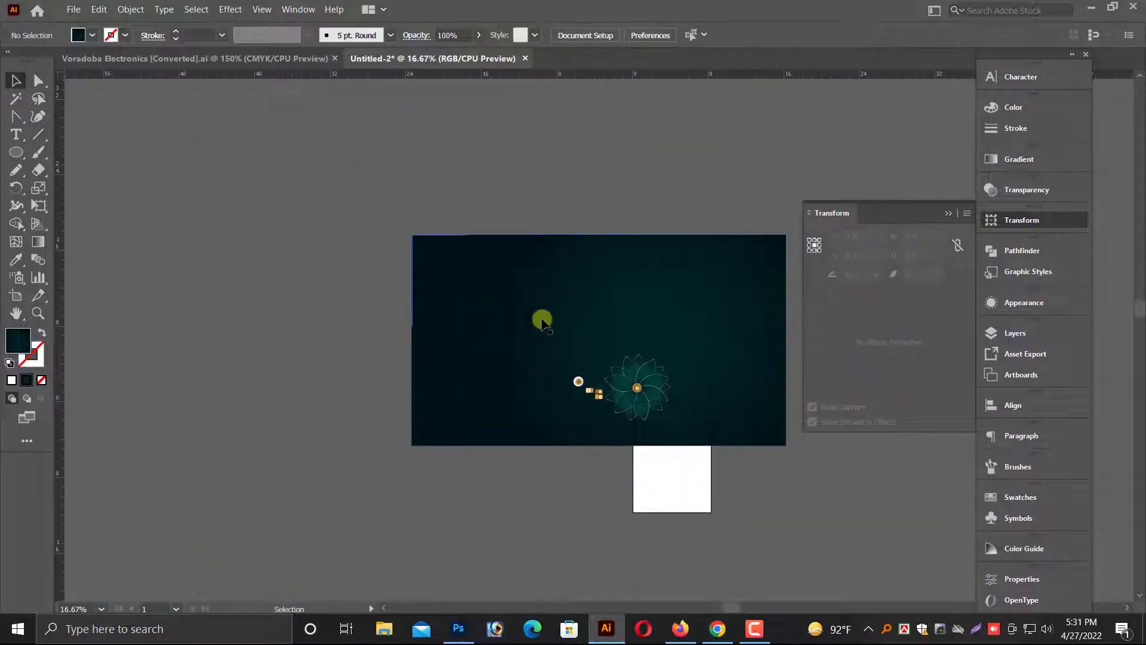
pyautogui.moveTo(577, 359); pyautogui.dragTo(541, 451)
pyautogui.hotkey('alt', 'space')
pyautogui.moveTo(527, 402); pyautogui.dragTo(493, 224)
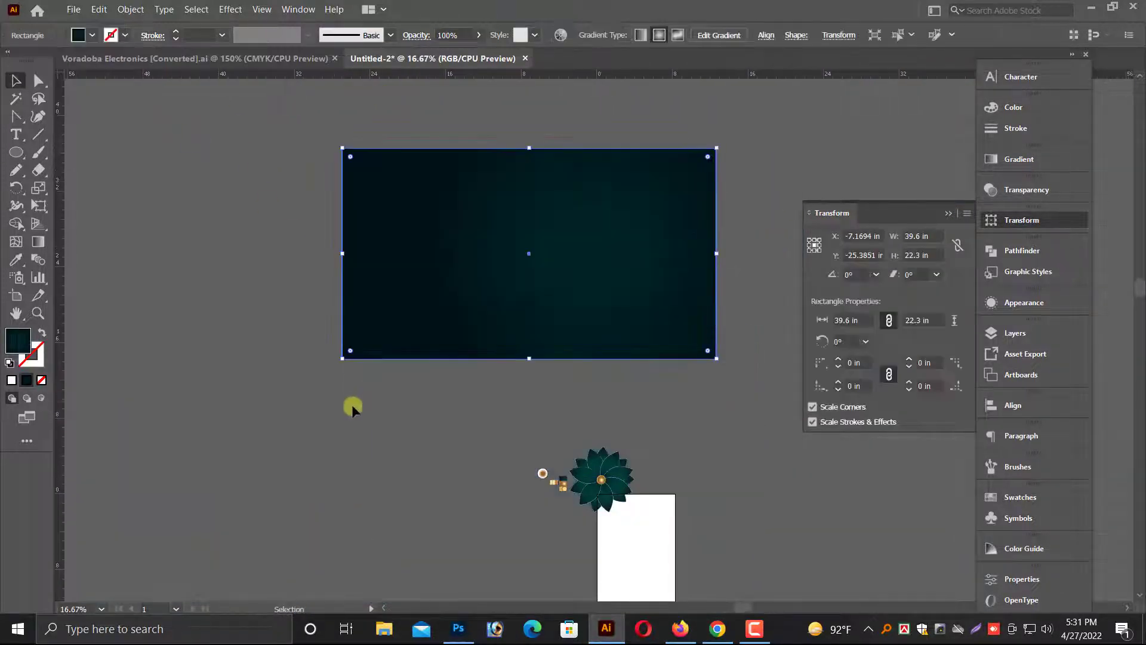
# Move the lotus flower group onto the upper-left area of the background.
pyautogui.click(353, 404)
pyautogui.click(615, 489)
pyautogui.moveTo(634, 480); pyautogui.dragTo(419, 247)
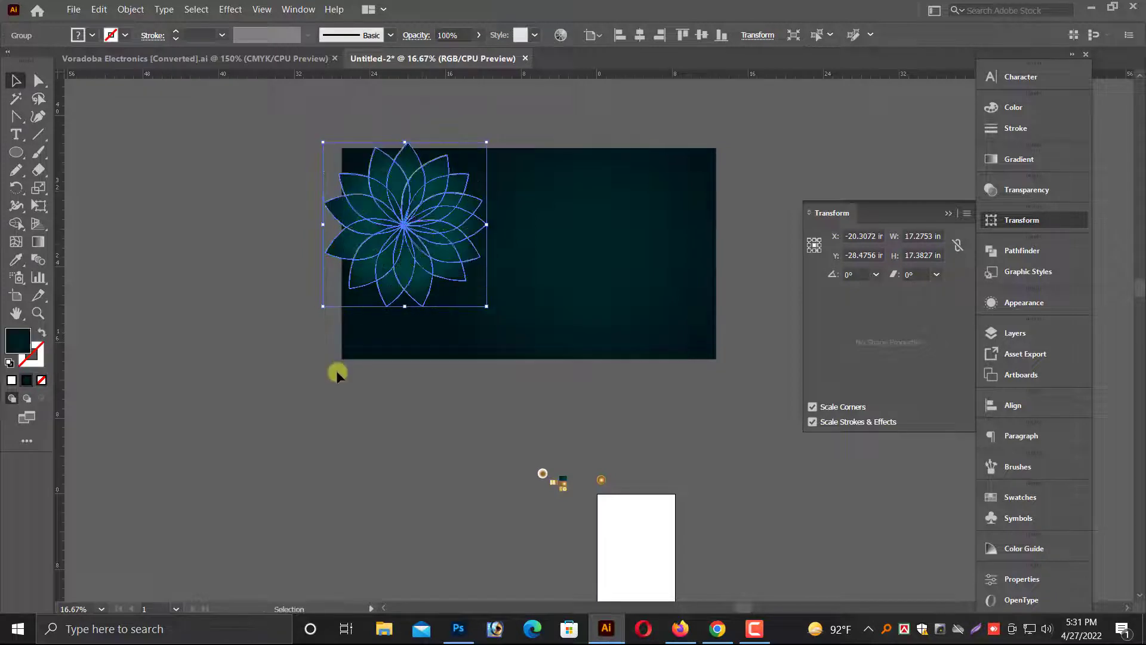
# Place the white-gold gradient circle under the flower and enlarge it to about 14.8 in across.
pyautogui.click(335, 370)
pyautogui.scroll(2, 367, 338)
pyautogui.moveTo(391, 319); pyautogui.dragTo(389, 321)
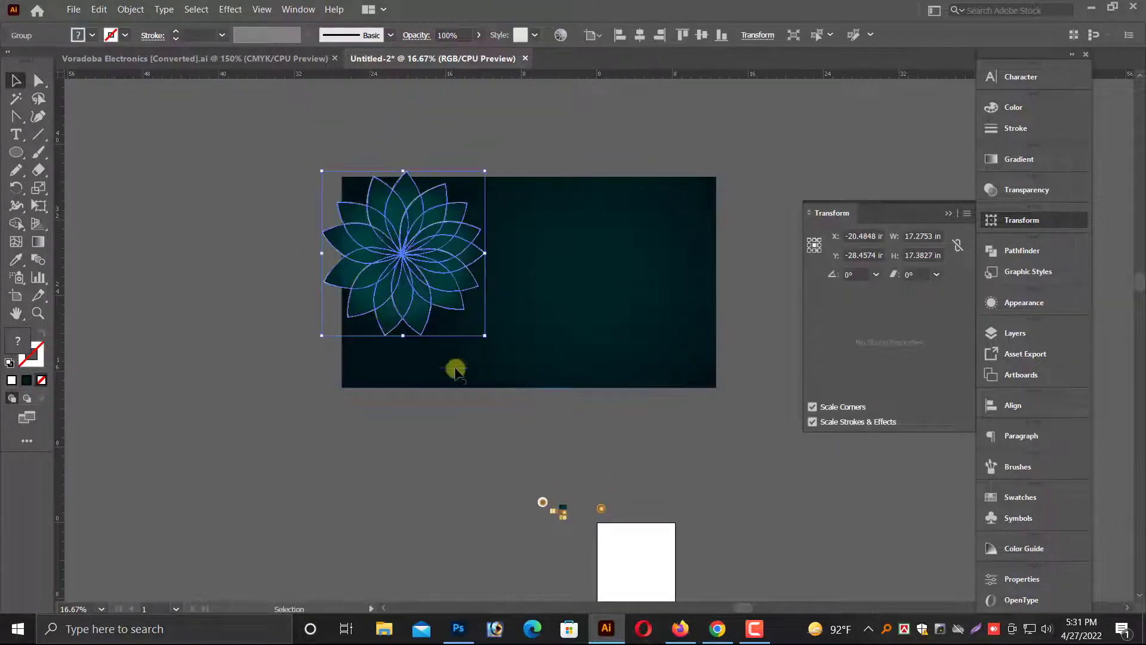
pyautogui.click(542, 502)
pyautogui.moveTo(534, 512); pyautogui.dragTo(381, 363)
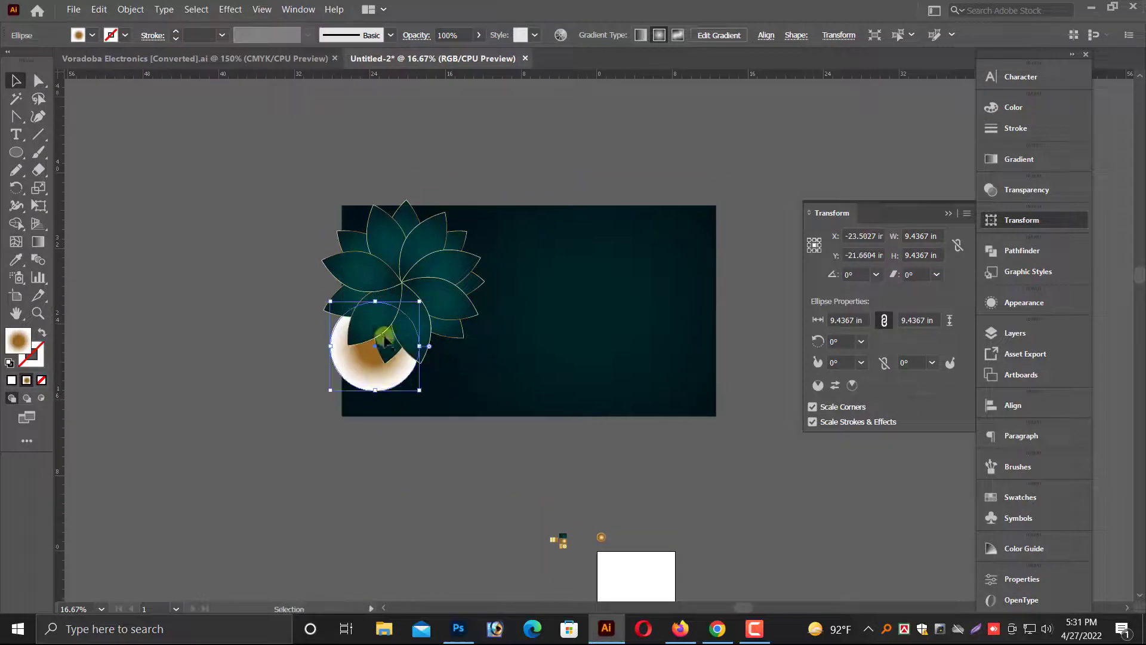
pyautogui.scroll(3, 324, 248)
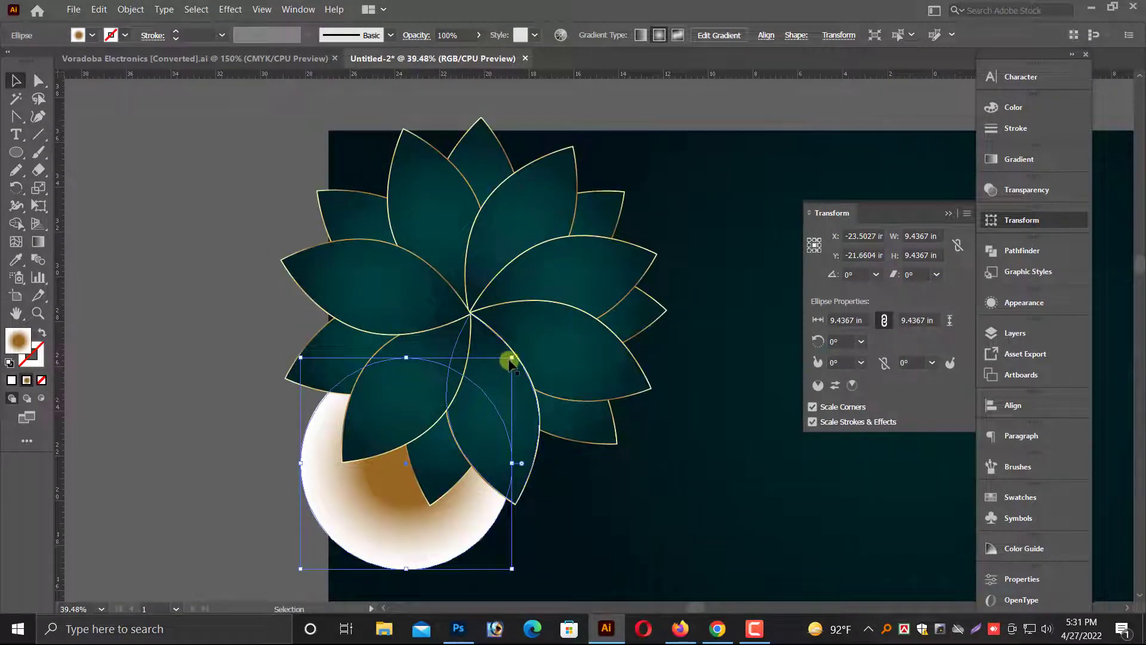
pyautogui.moveTo(513, 358); pyautogui.dragTo(631, 239)
# Lock the background rectangle so it cannot be selected.
pyautogui.click(728, 184)
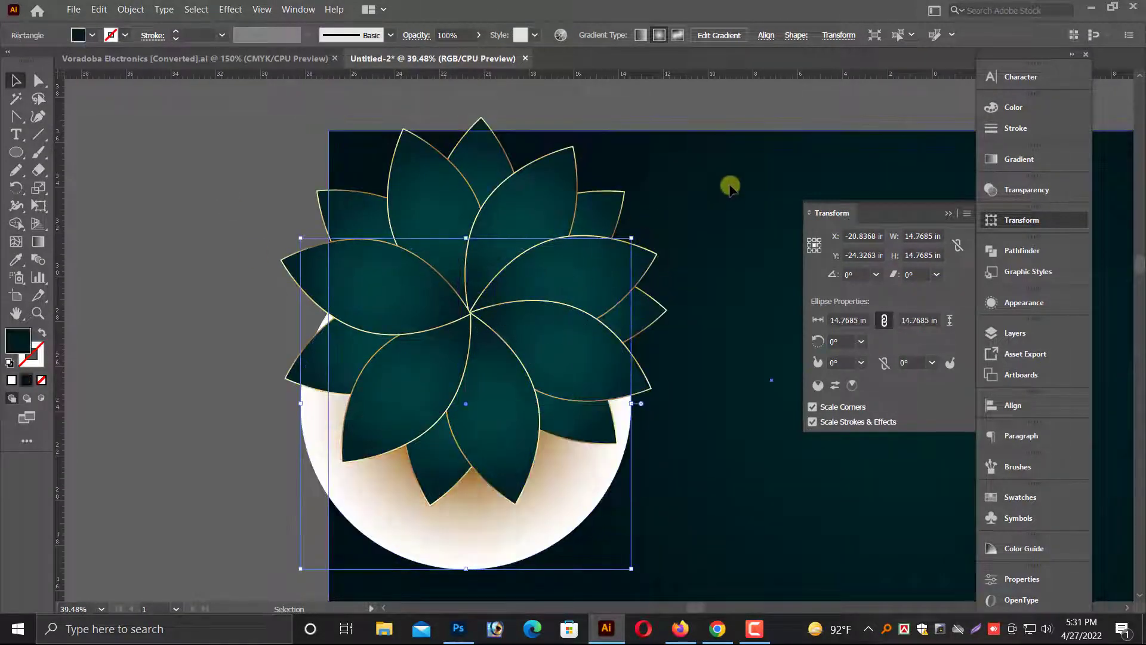
pyautogui.click(132, 10)
pyautogui.moveTo(156, 102)
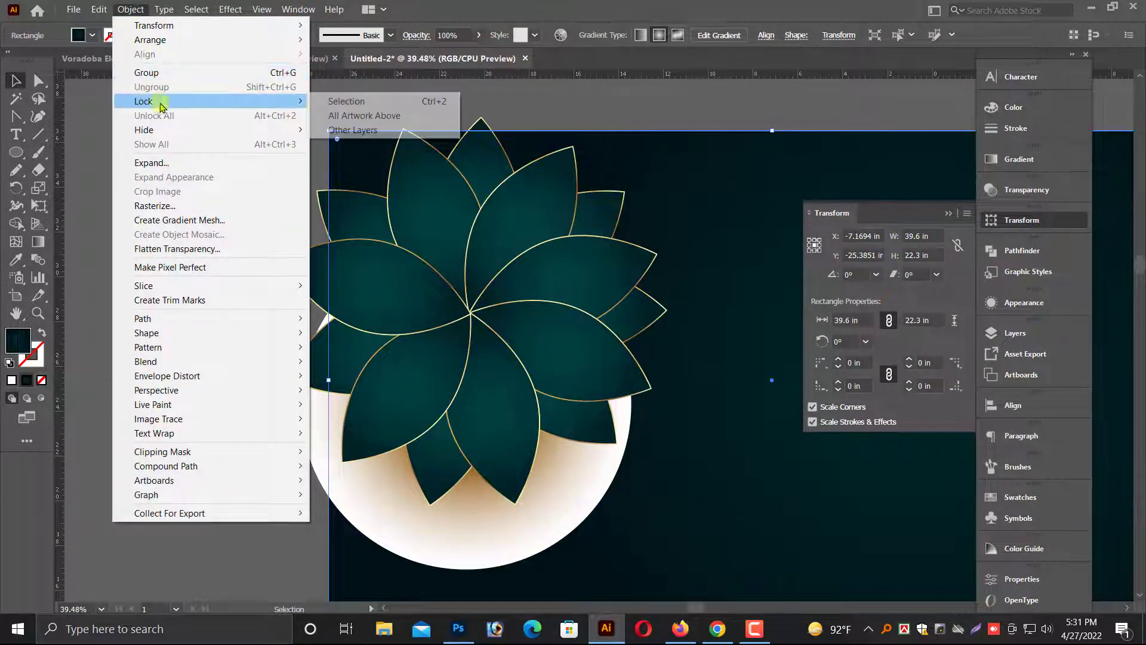
pyautogui.click(356, 104)
# Set the gradient circle's blending mode to Multiply, after trying Color Dodge and Darken.
pyautogui.hotkey('ctrl', '-')
pyautogui.hotkey('ctrl', '-')
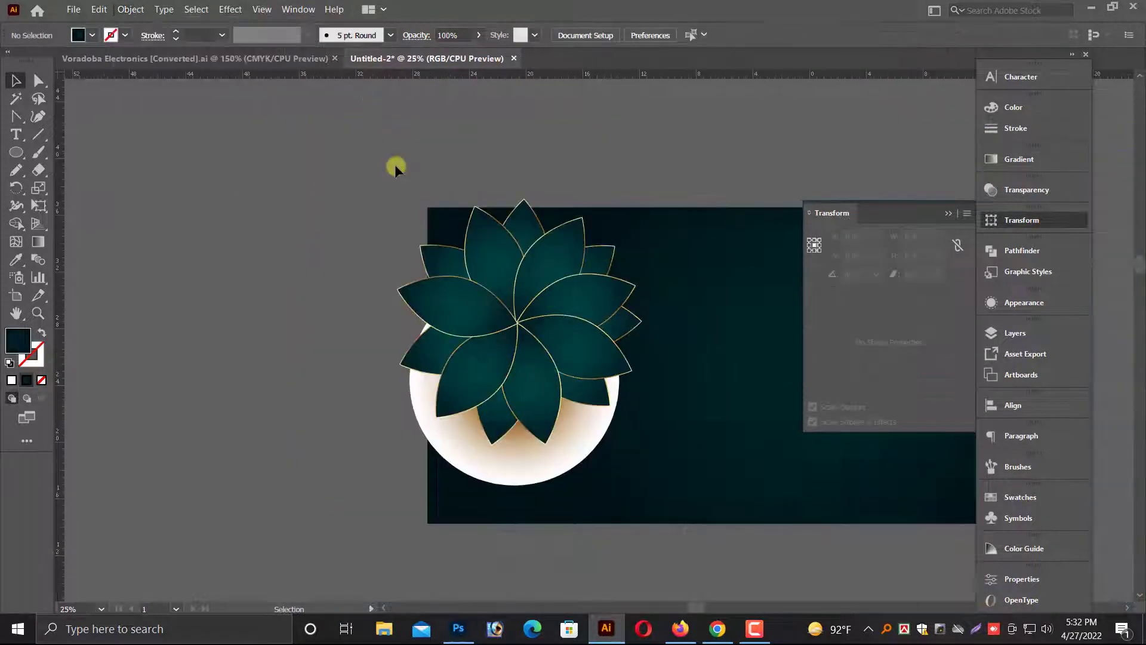
pyautogui.moveTo(548, 409); pyautogui.dragTo(320, 353)
pyautogui.scroll(1, 329, 412)
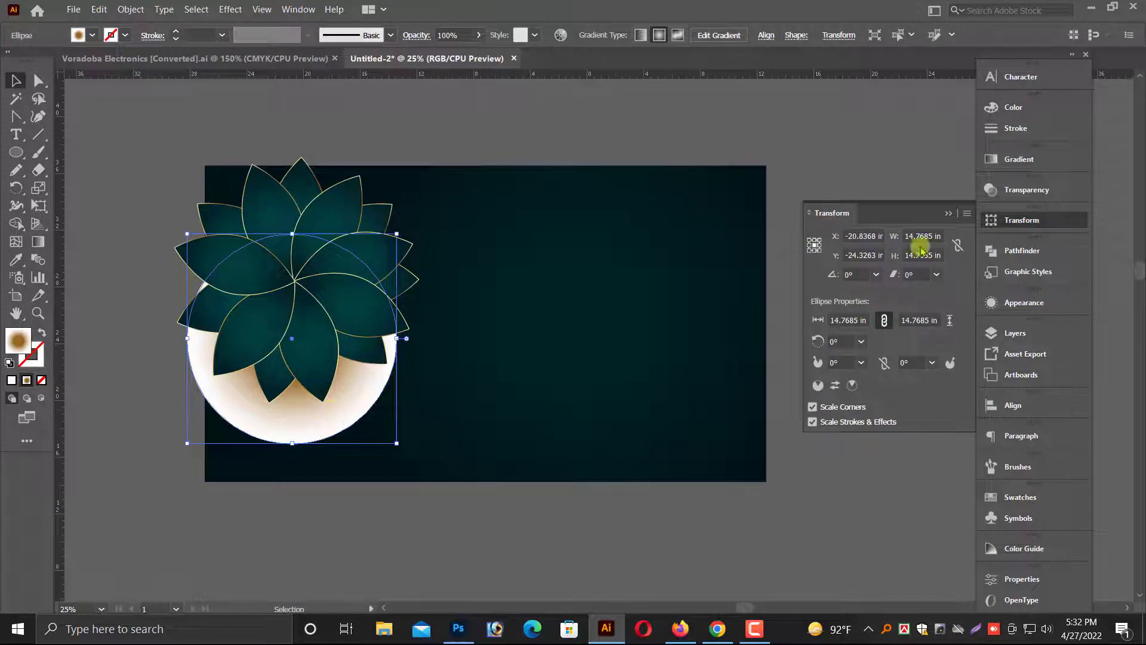
pyautogui.click(1027, 190)
pyautogui.click(852, 209)
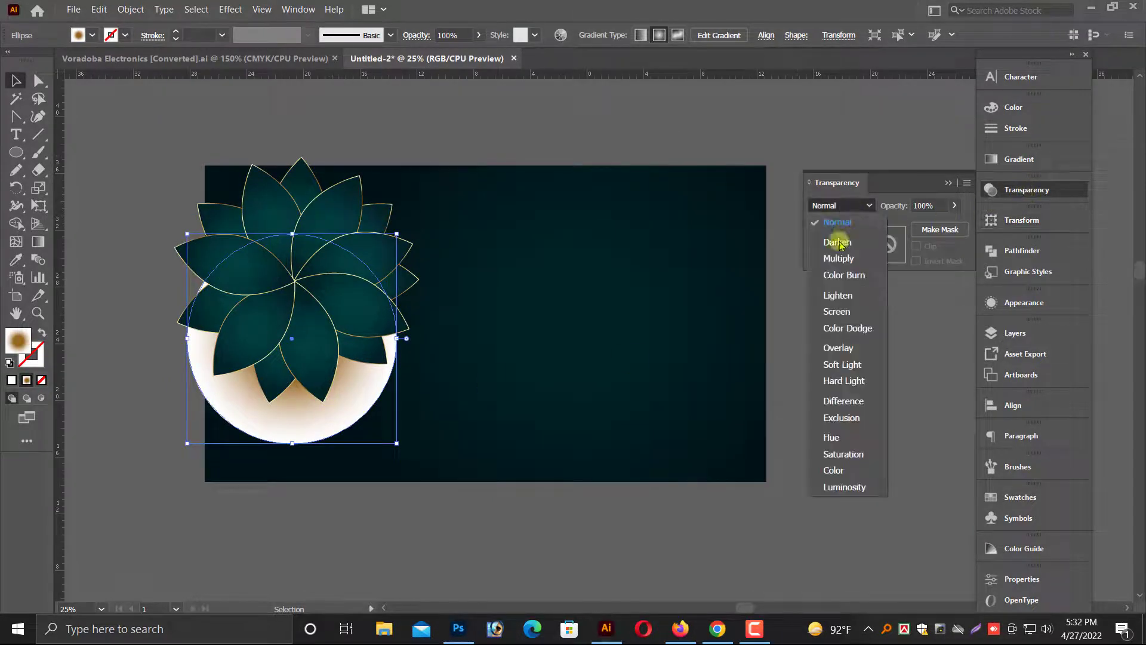
pyautogui.click(848, 328)
pyautogui.click(836, 205)
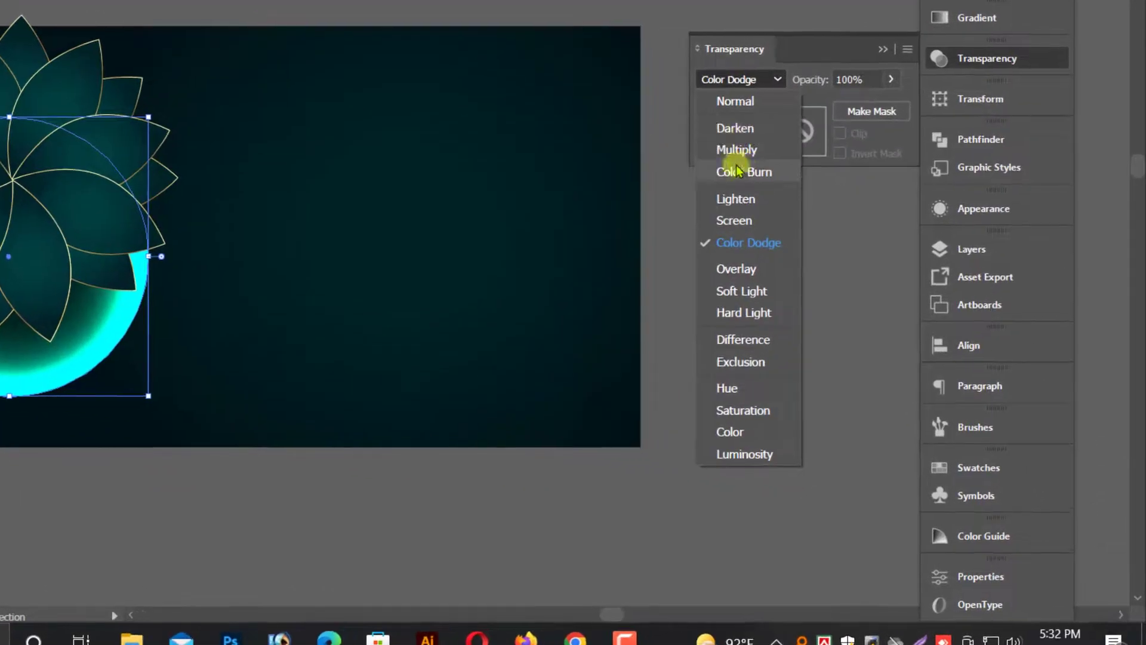
pyautogui.click(735, 127)
pyautogui.click(751, 75)
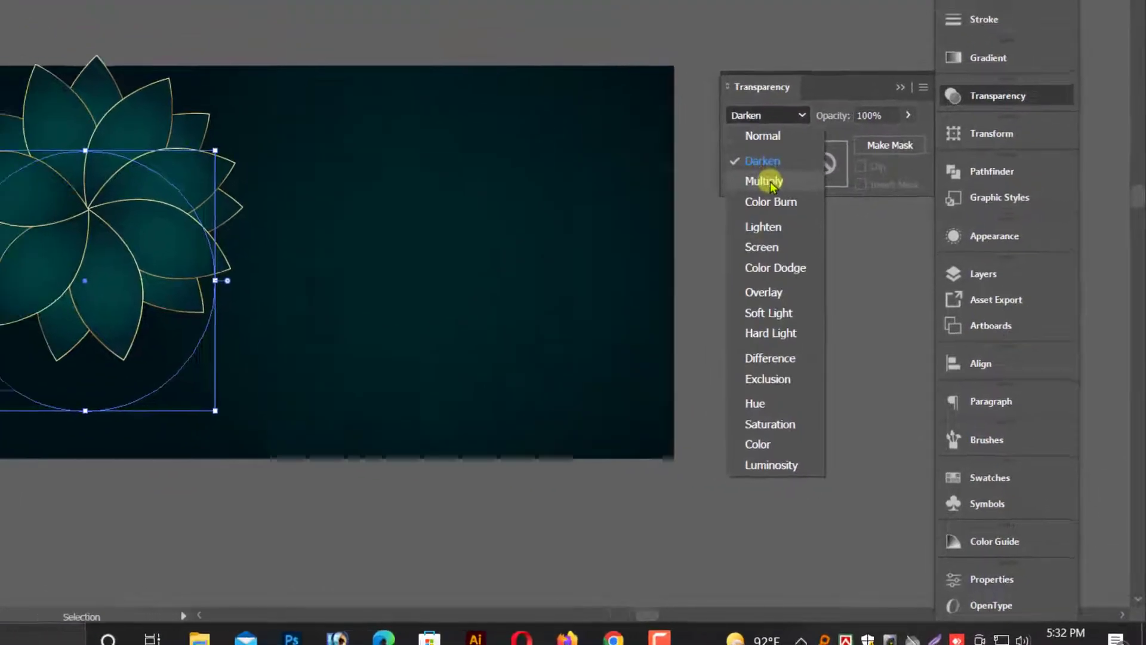
pyautogui.click(737, 151)
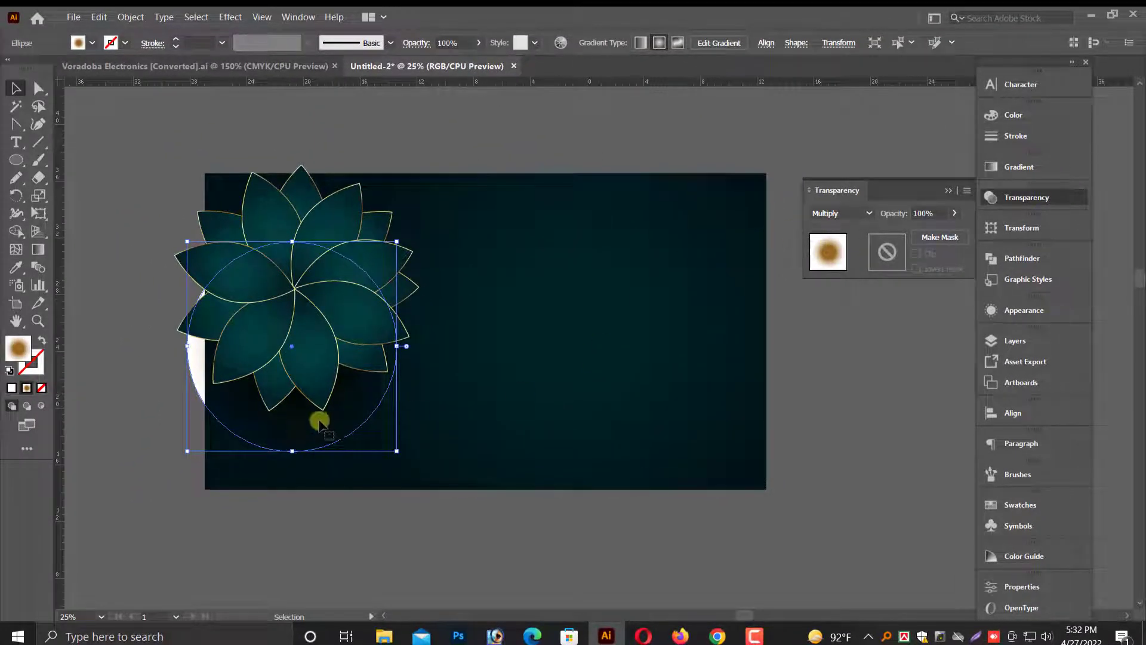
# Nudge the gradient circle slightly upward behind the flower.
pyautogui.moveTo(320, 421); pyautogui.dragTo(320, 400)
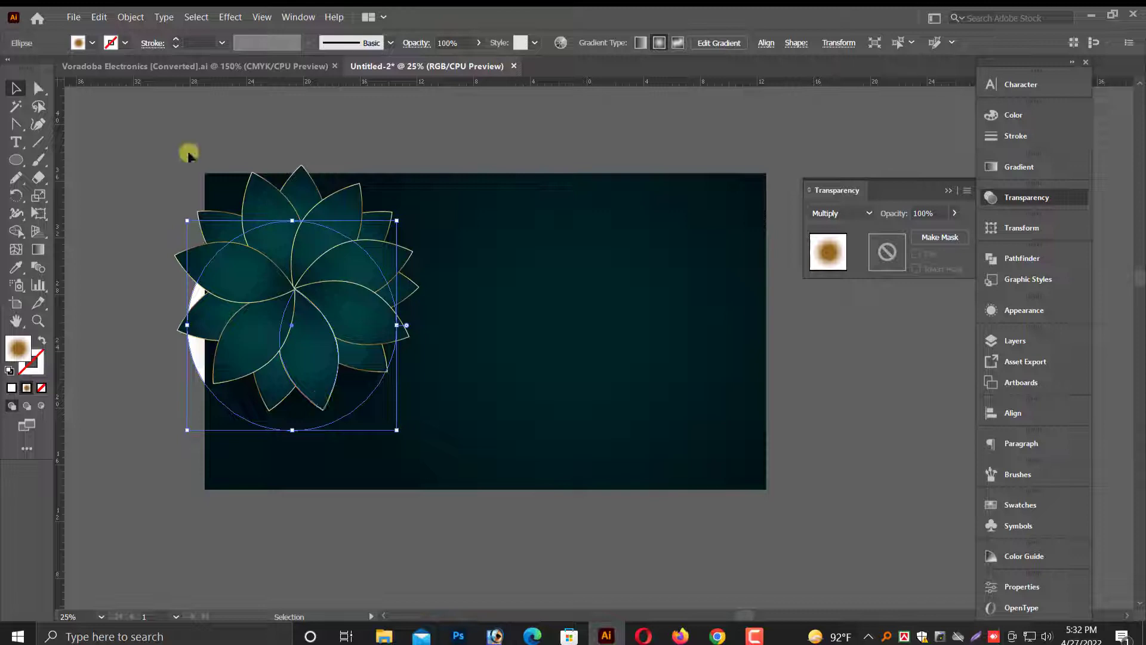
pyautogui.click(490, 385)
pyautogui.moveTo(196, 305); pyautogui.dragTo(193, 283)
pyautogui.hotkey('ctrl', 'z')
pyautogui.click(253, 395)
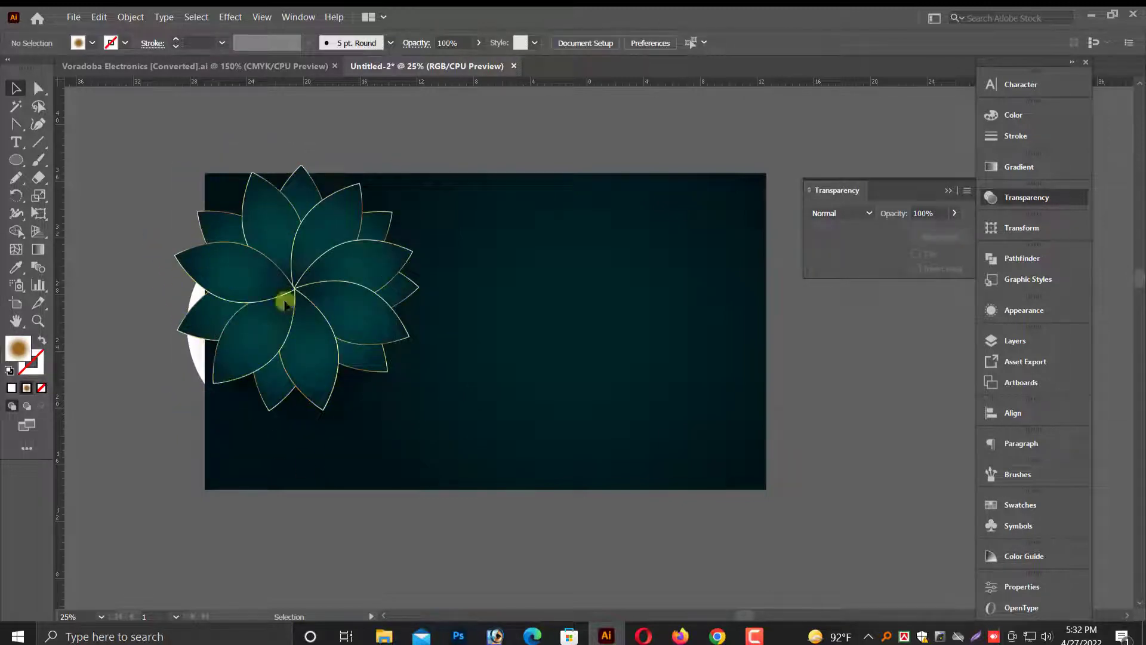
# Select all unlocked artwork and move the flower and circle together off the background.
pyautogui.hotkey('ctrl', 'a')
pyautogui.moveTo(351, 329); pyautogui.dragTo(415, 302)
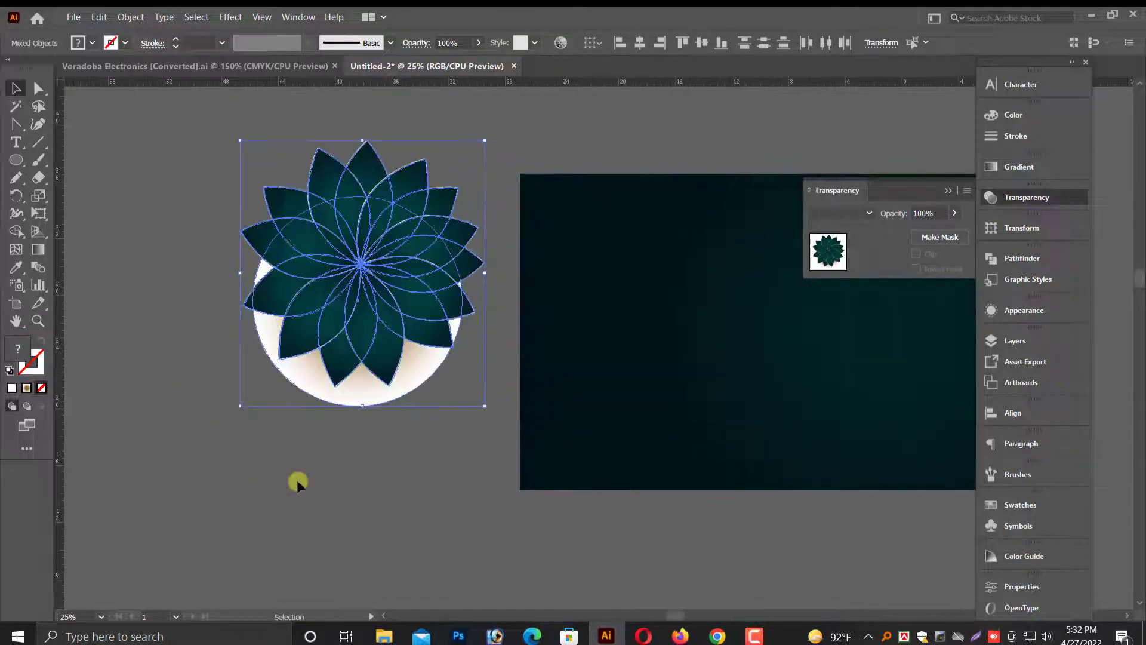
pyautogui.click(302, 478)
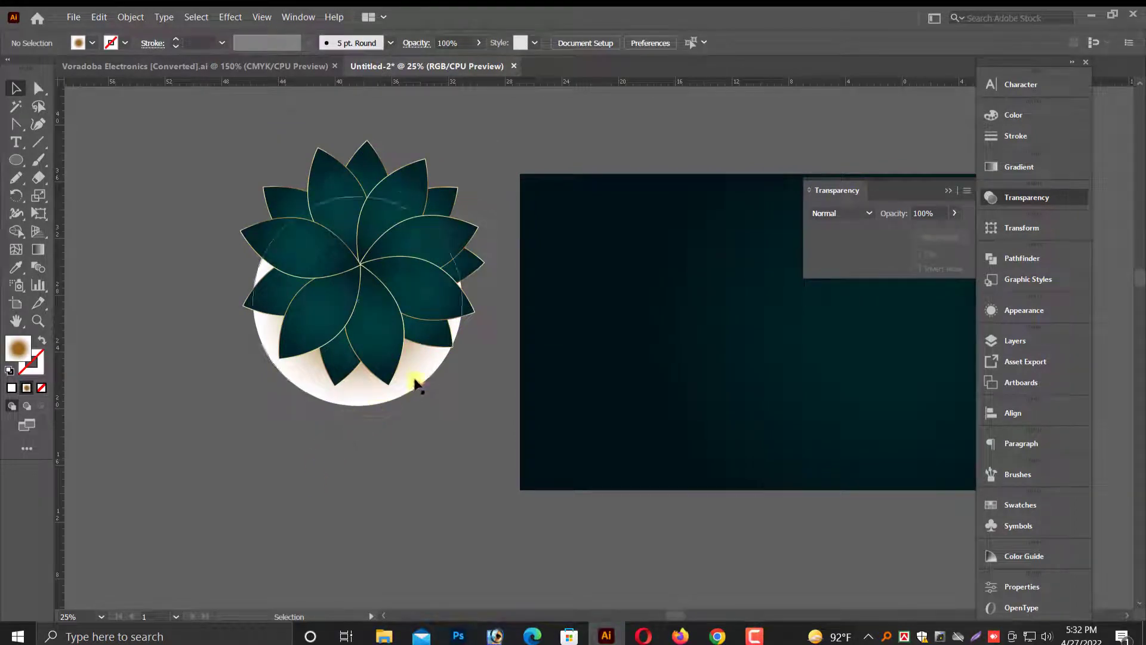
# Move the gradient circle up and enlarge it so it fully encircles the flower.
pyautogui.moveTo(415, 383); pyautogui.dragTo(417, 352)
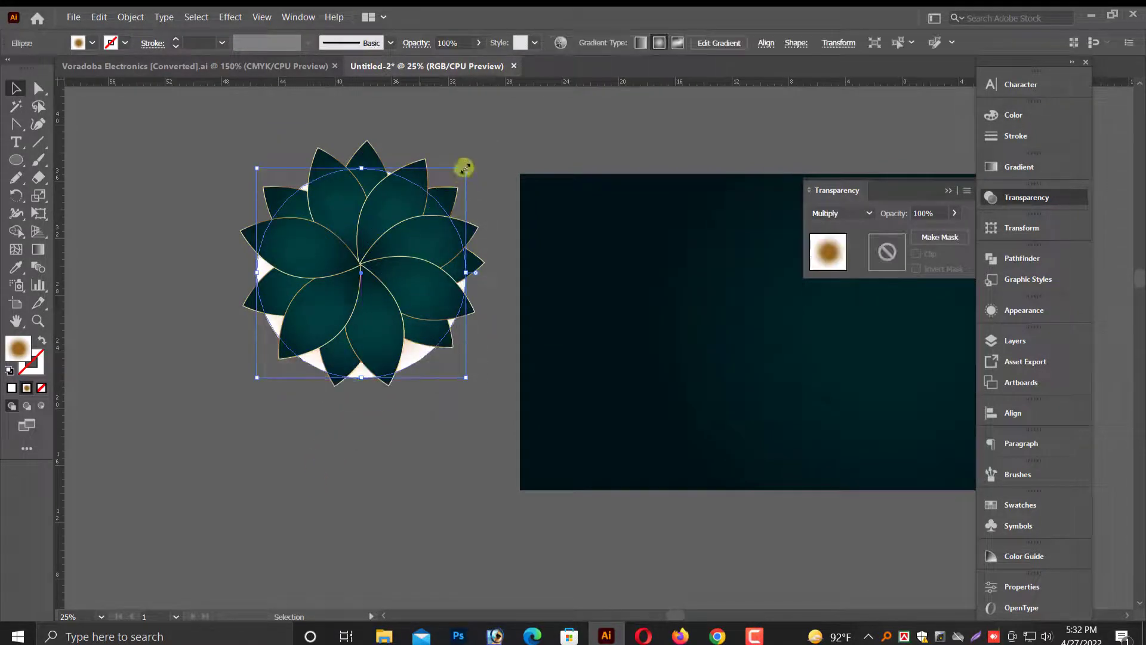
pyautogui.moveTo(464, 167); pyautogui.dragTo(460, 192)
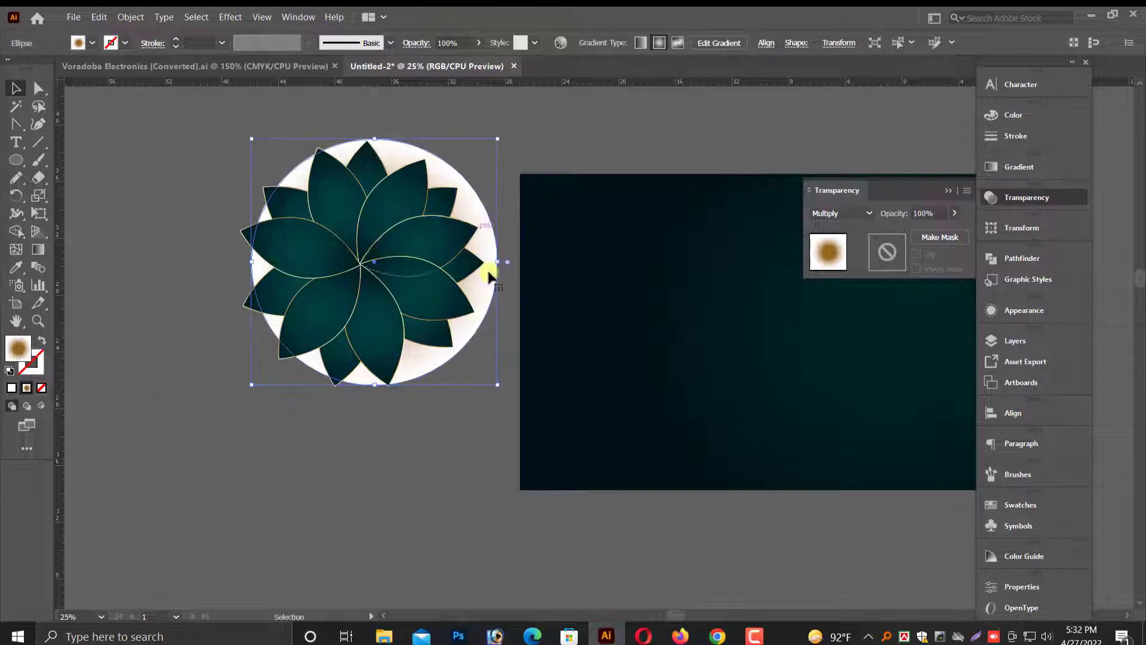
pyautogui.moveTo(377, 390); pyautogui.dragTo(376, 409)
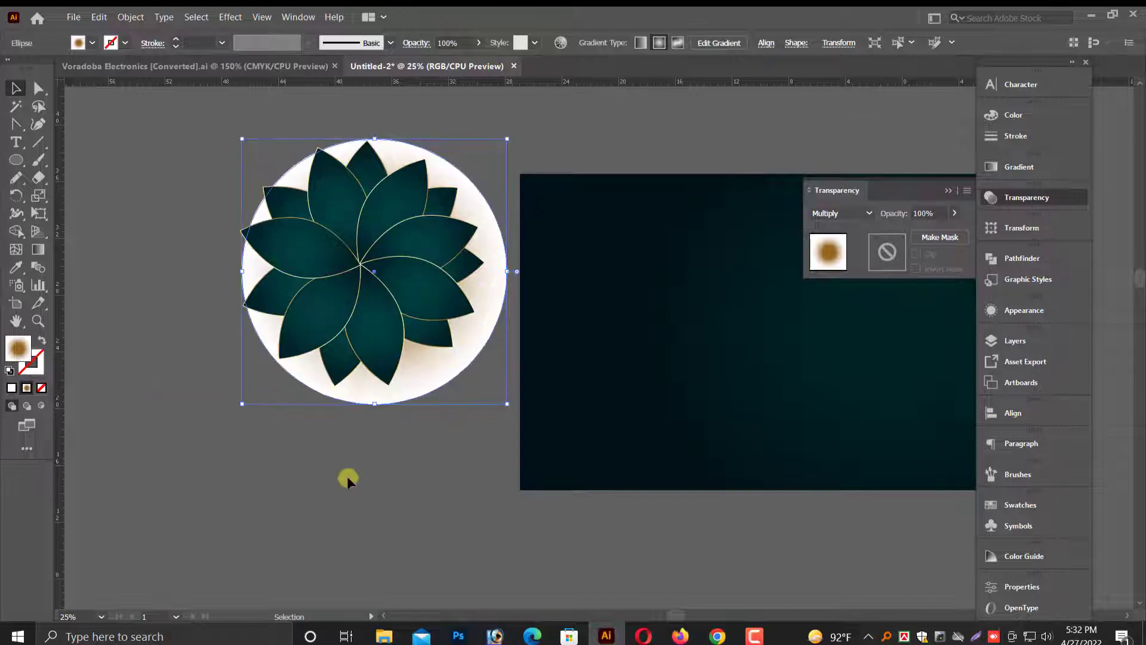
pyautogui.click(358, 476)
pyautogui.scroll(1, 387, 474)
pyautogui.click(455, 391)
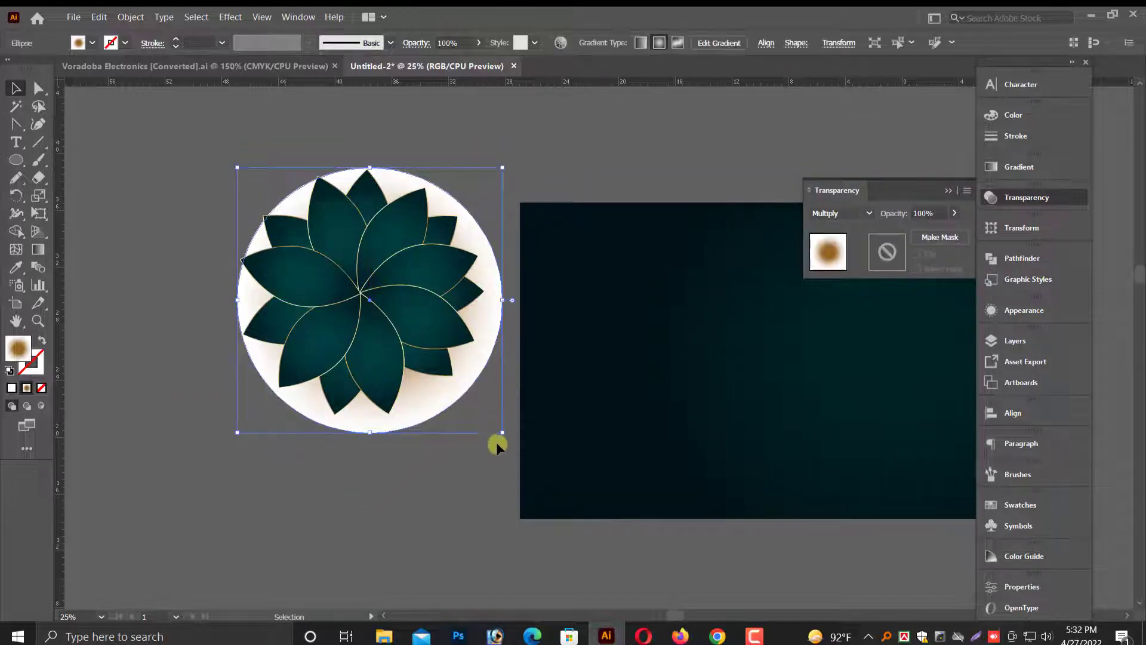
pyautogui.scroll(1, 362, 511)
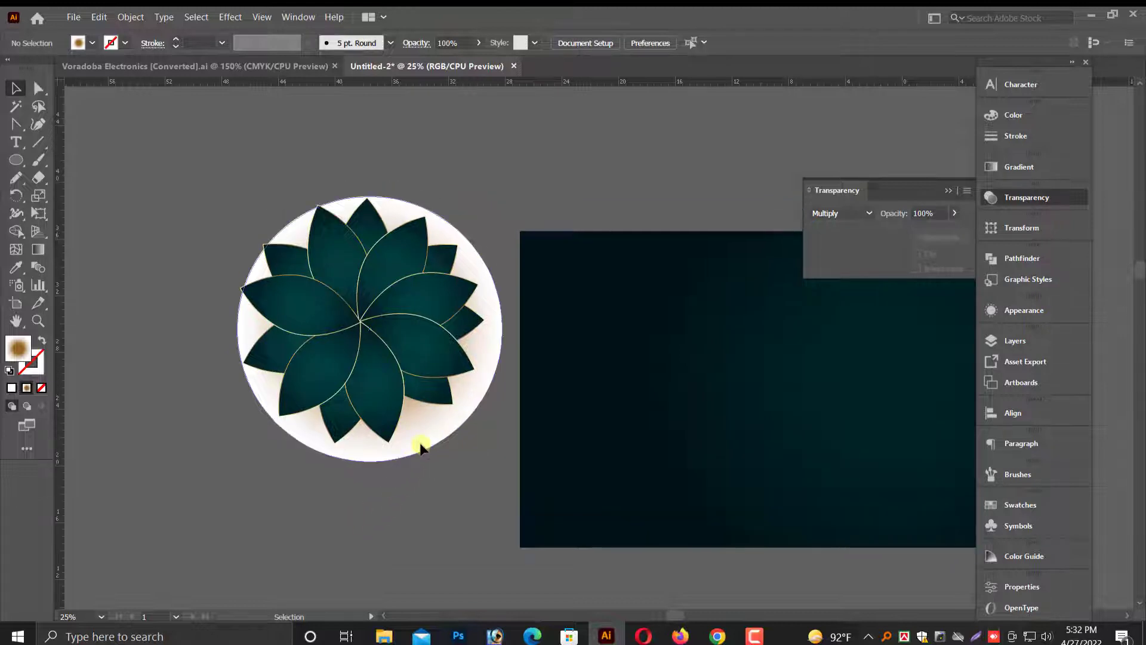
# Try the Color Dodge blend on the gradient circle, undo it, and return it to Multiply.
pyautogui.click(830, 216)
pyautogui.click(851, 338)
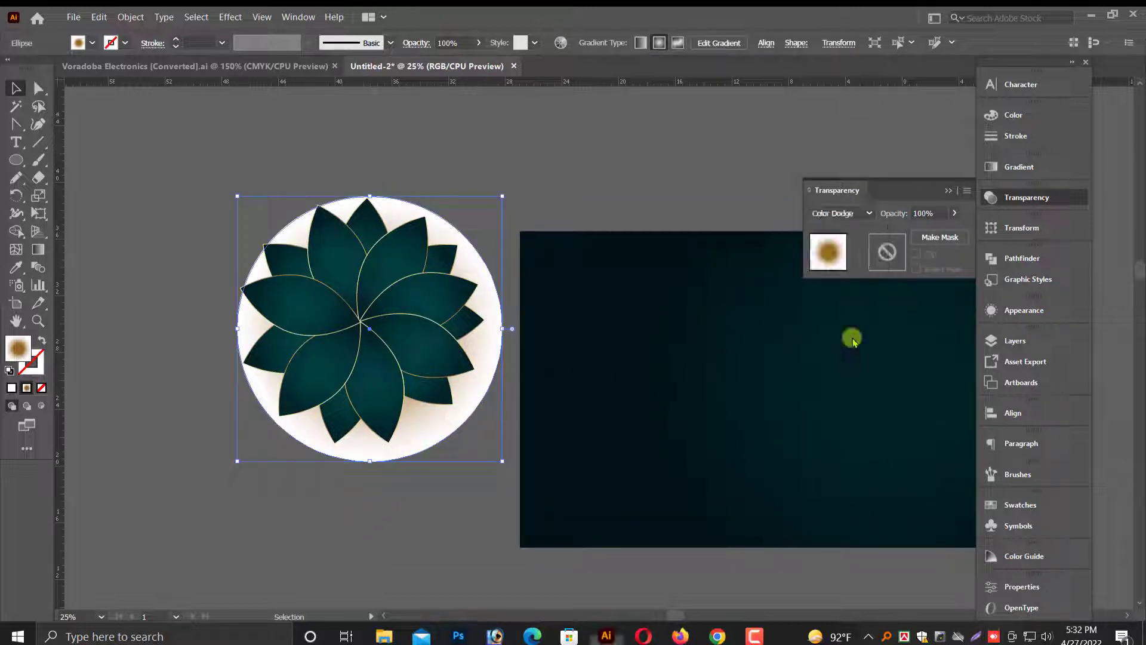
pyautogui.moveTo(188, 564); pyautogui.dragTo(633, 355)
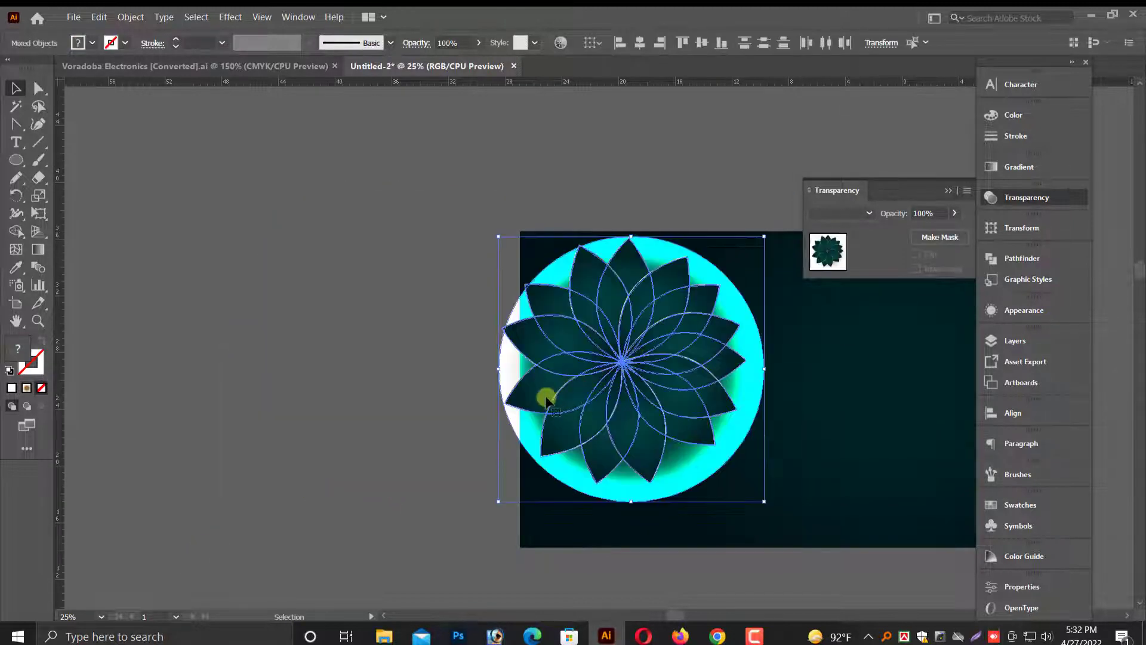
pyautogui.hotkey('ctrl', 'z')
pyautogui.click(440, 515)
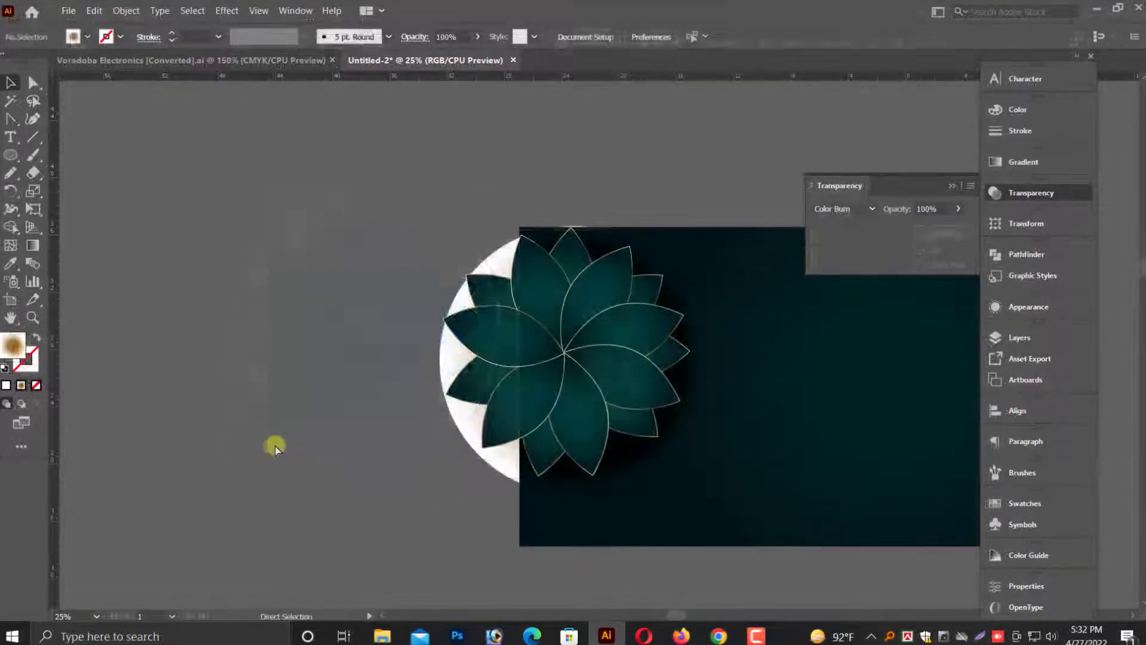
pyautogui.hotkey('ctrl', 'z')
pyautogui.hotkey('ctrl', 'z')
pyautogui.click(245, 501)
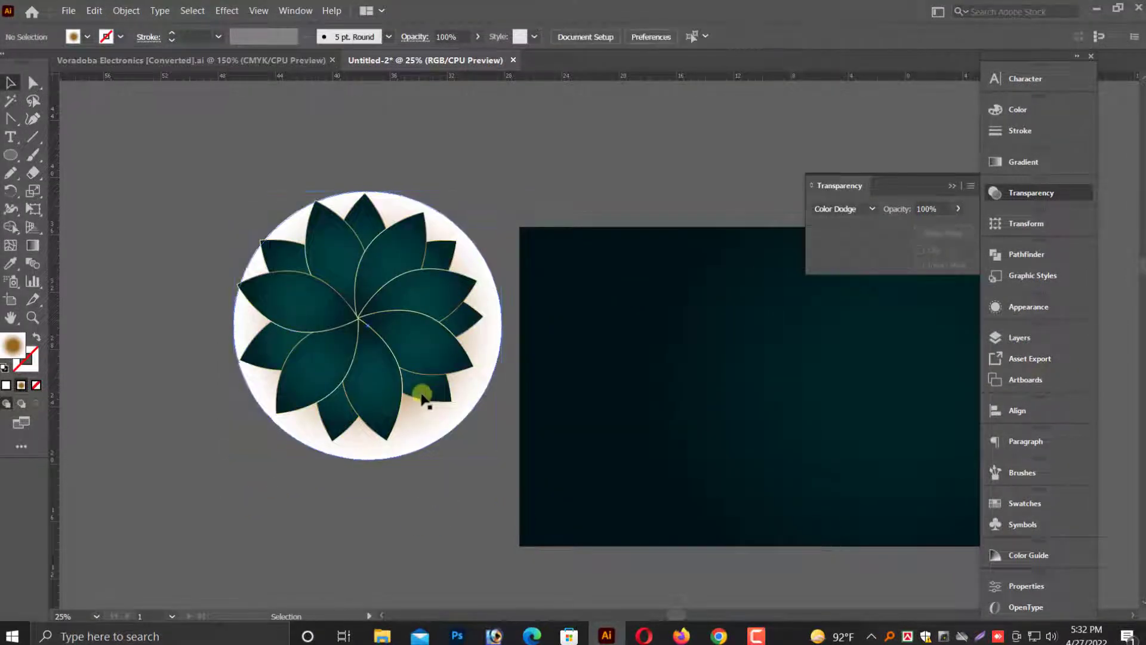
pyautogui.click(468, 389)
pyautogui.click(857, 208)
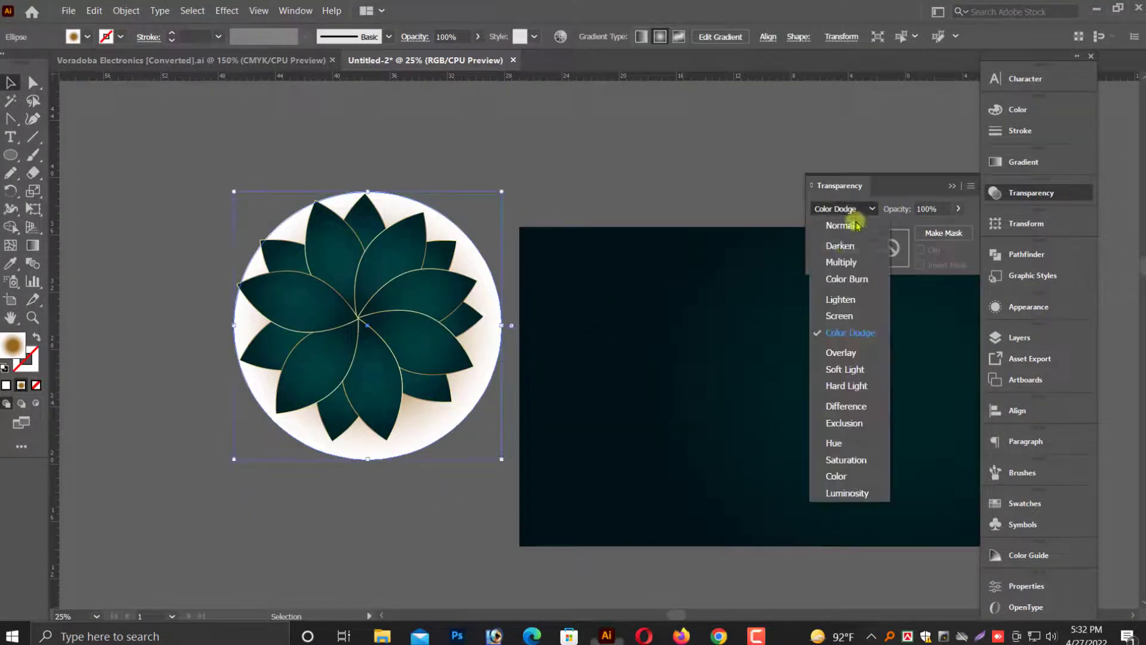
pyautogui.click(841, 262)
pyautogui.click(332, 492)
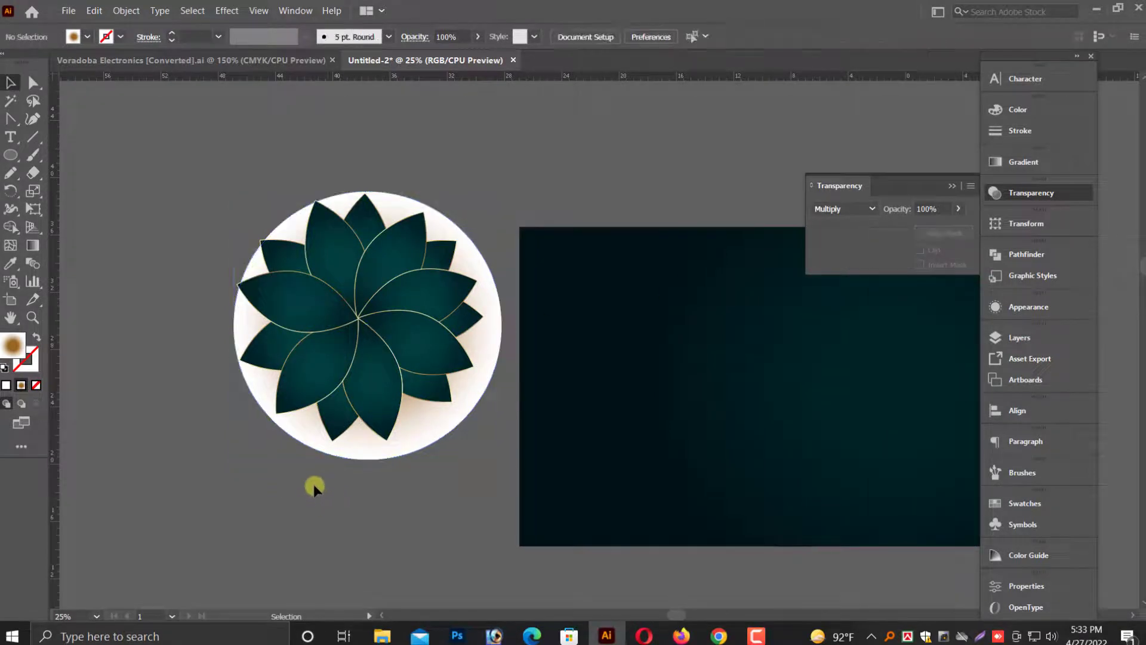
# Select the flower and its circle and move them onto the top edge of the background.
pyautogui.moveTo(293, 496); pyautogui.dragTo(407, 270)
pyautogui.moveTo(377, 329); pyautogui.dragTo(442, 231)
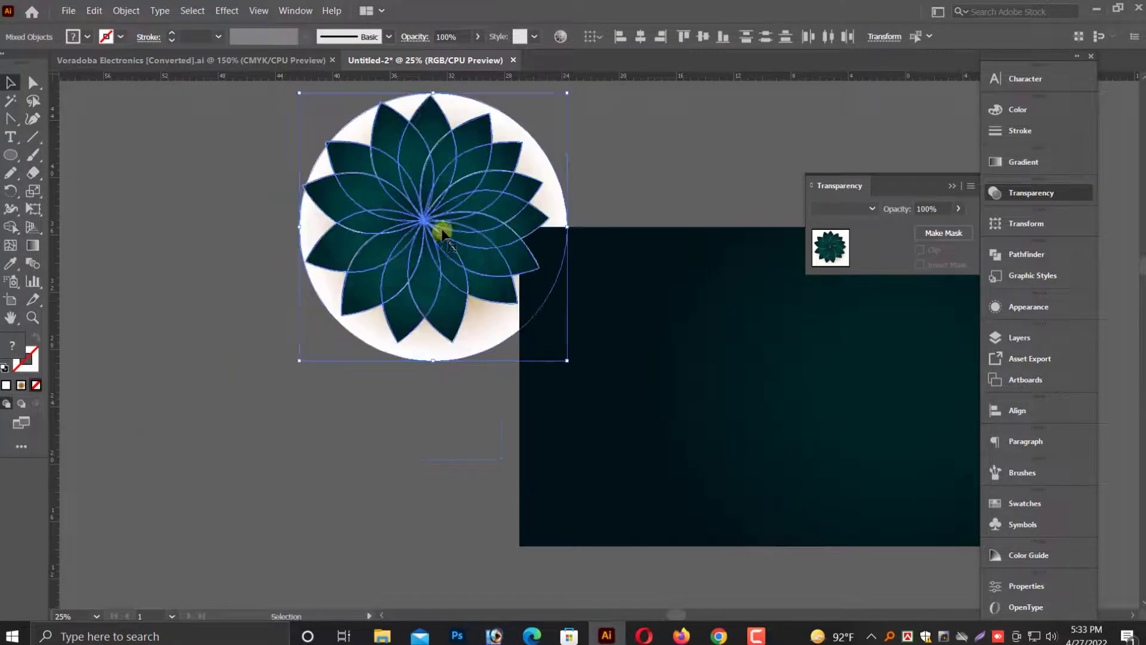
pyautogui.moveTo(564, 224); pyautogui.dragTo(513, 225)
pyautogui.moveTo(487, 221); pyautogui.dragTo(580, 307)
pyautogui.hotkey('alt', 'space')
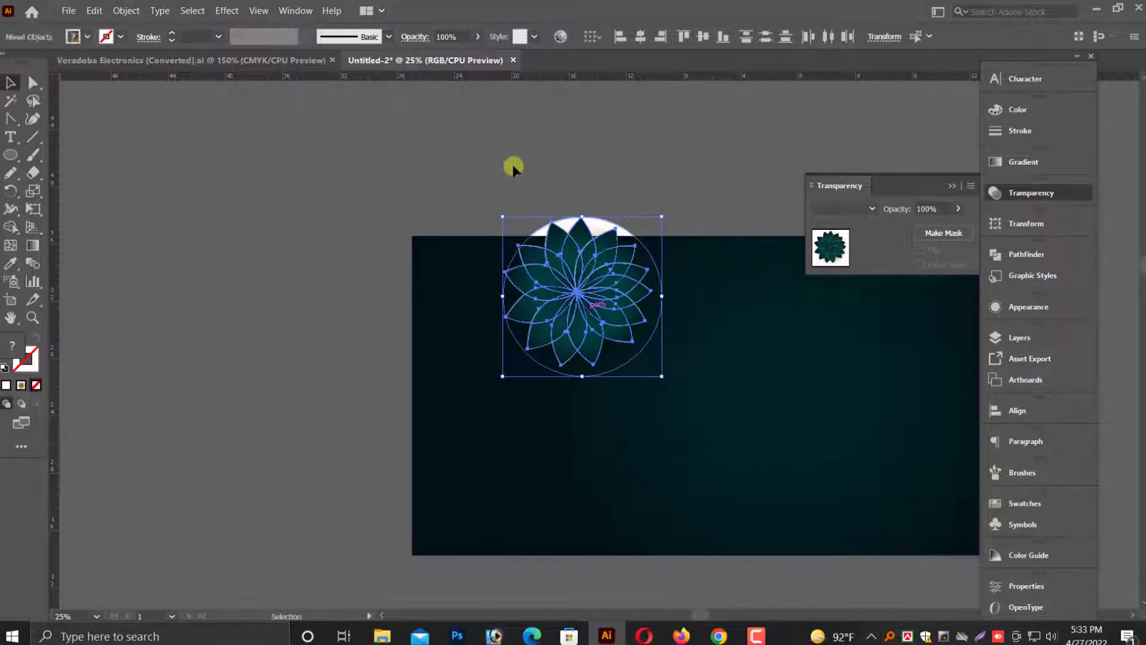
pyautogui.click(512, 164)
pyautogui.hotkey('ctrl', '+')
# Duplicate the flower and circle beside the original and scale the copy up proportionally.
pyautogui.moveTo(606, 263); pyautogui.dragTo(536, 299)
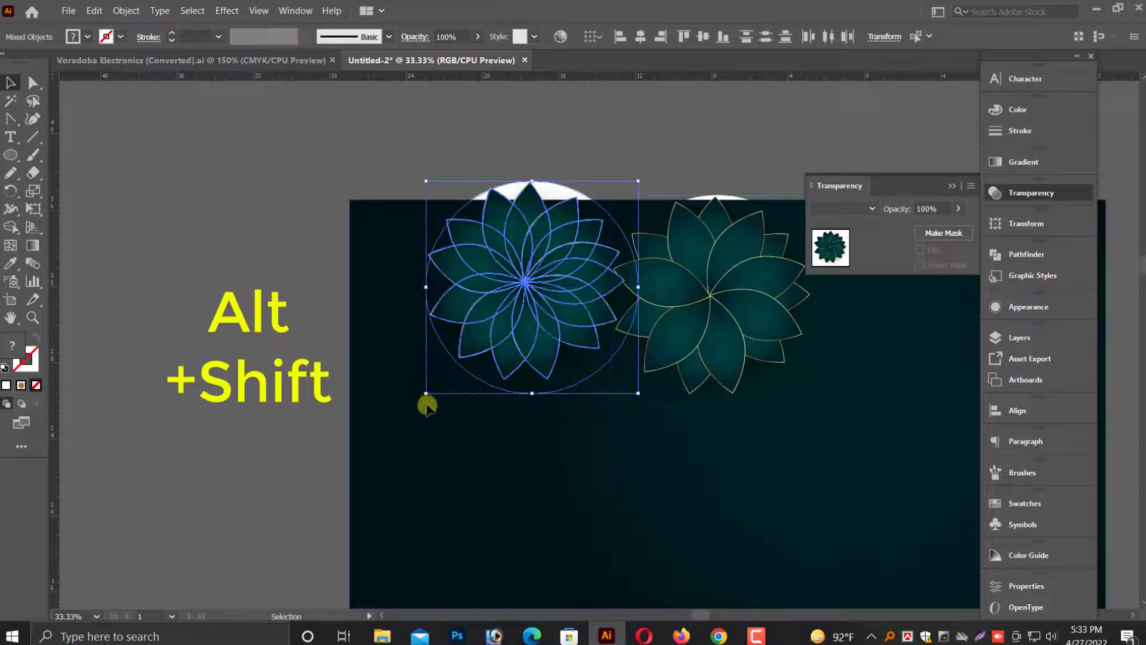
pyautogui.moveTo(429, 397); pyautogui.dragTo(405, 414)
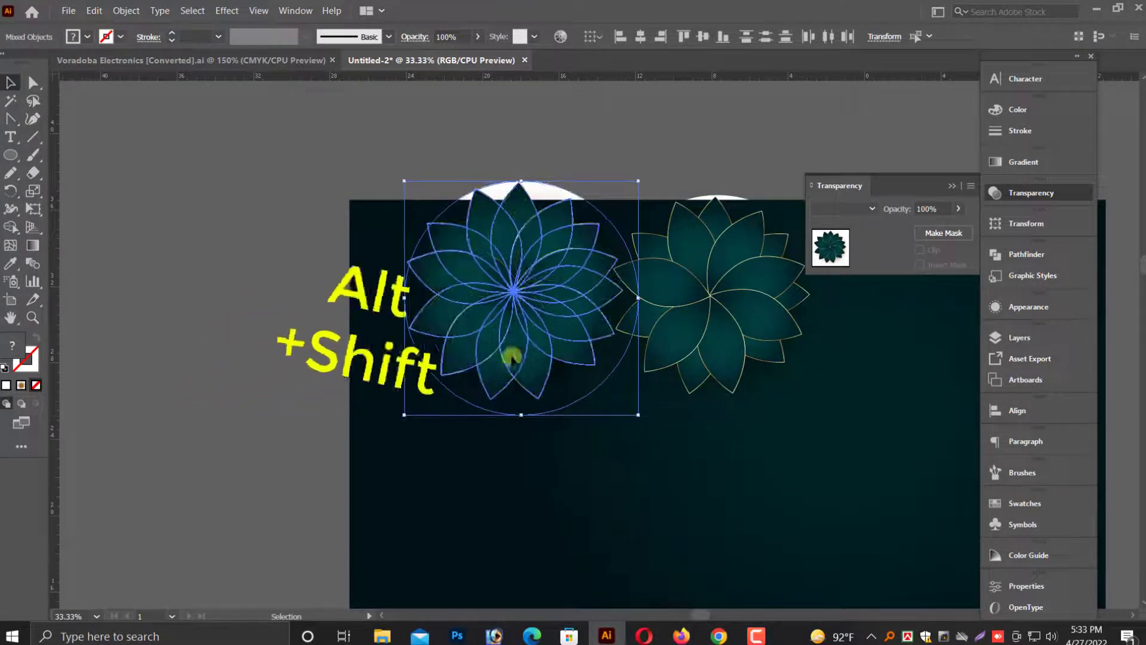
pyautogui.moveTo(638, 299); pyautogui.dragTo(656, 301)
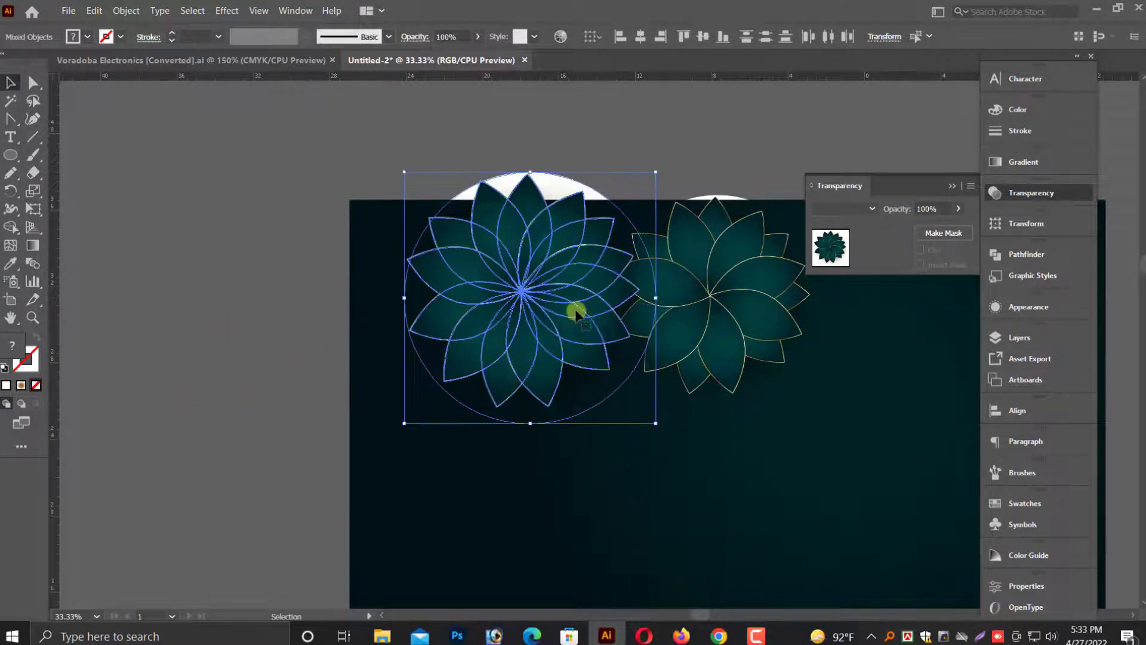
pyautogui.moveTo(574, 311); pyautogui.dragTo(569, 311)
pyautogui.scroll(-2, 430, 327)
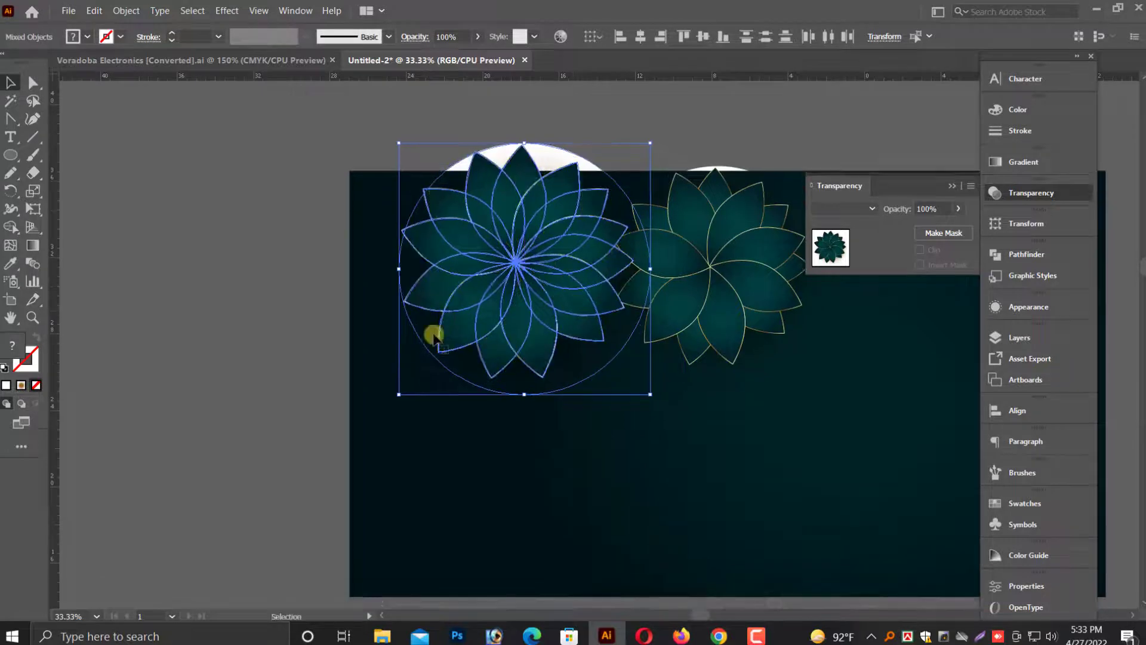
# Select the smaller flower copy and nudge it slightly into place beside the original flower.
pyautogui.click(270, 359)
pyautogui.click(561, 347)
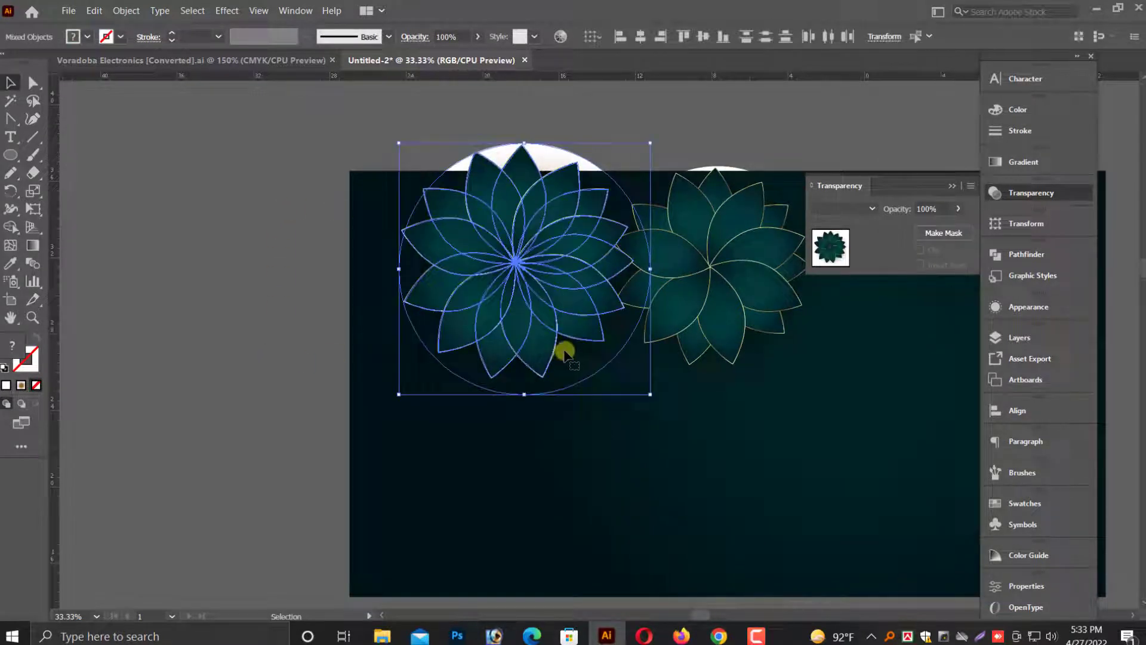
pyautogui.click(733, 406)
pyautogui.moveTo(737, 250); pyautogui.dragTo(731, 262)
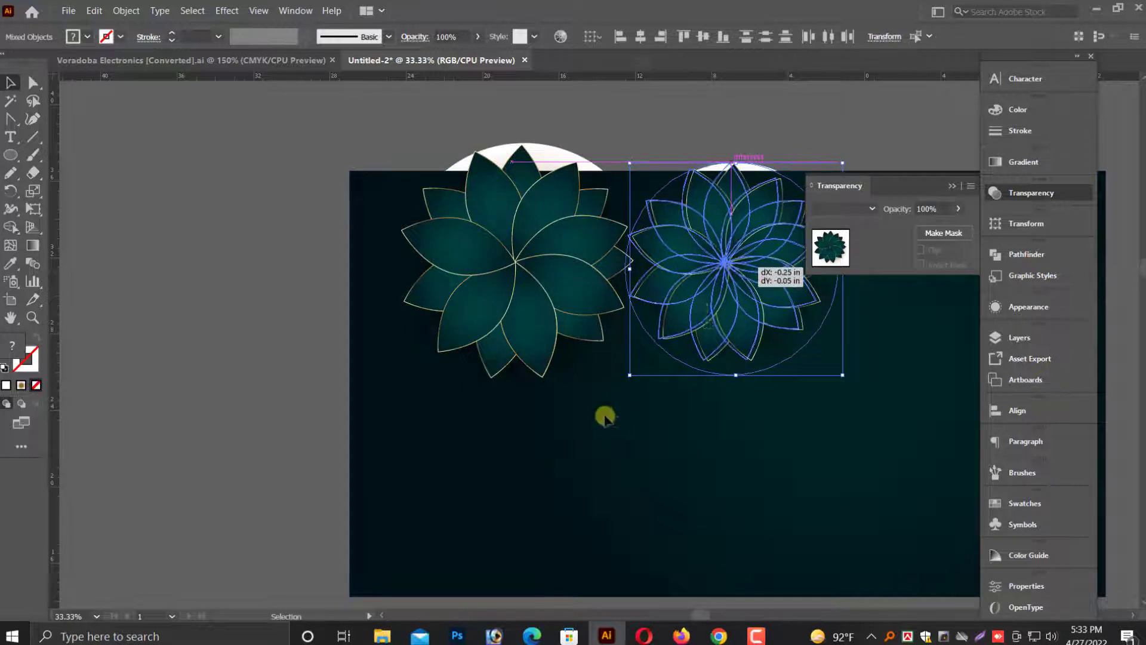
# Duplicate the left flower with its circle down to the lower-left corner and enlarge the copy slightly.
pyautogui.moveTo(541, 293); pyautogui.dragTo(443, 443)
pyautogui.scroll(-3, 515, 475)
pyautogui.moveTo(547, 421); pyautogui.dragTo(583, 452)
pyautogui.scroll(1, 517, 404)
pyautogui.moveTo(498, 389); pyautogui.dragTo(500, 374)
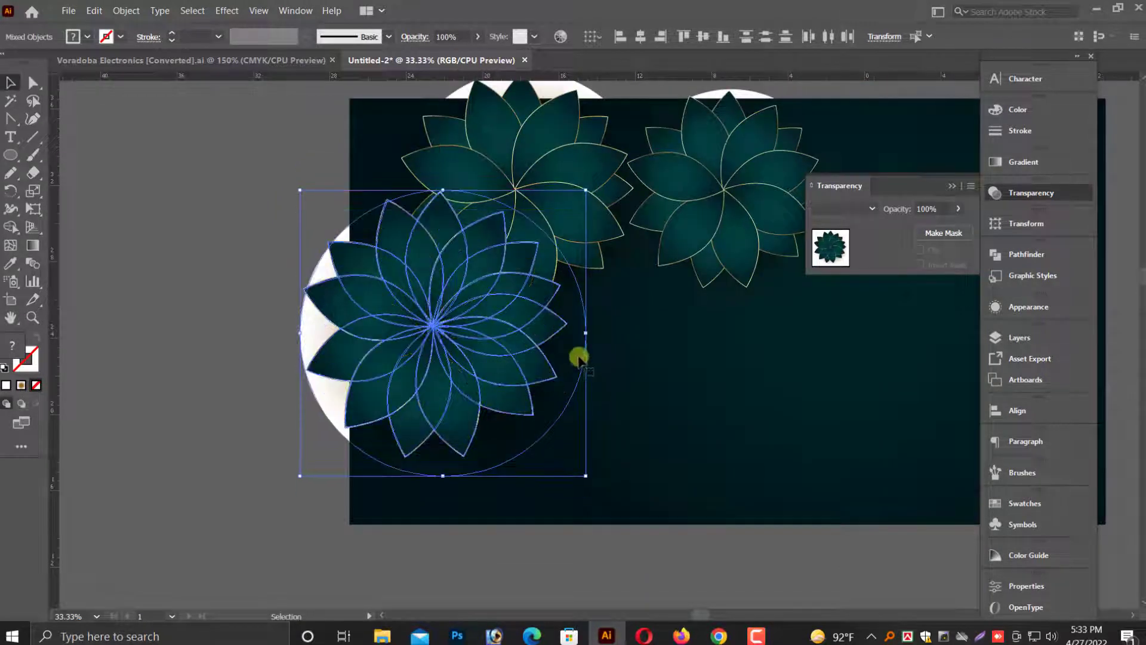
pyautogui.moveTo(586, 335); pyautogui.dragTo(620, 335)
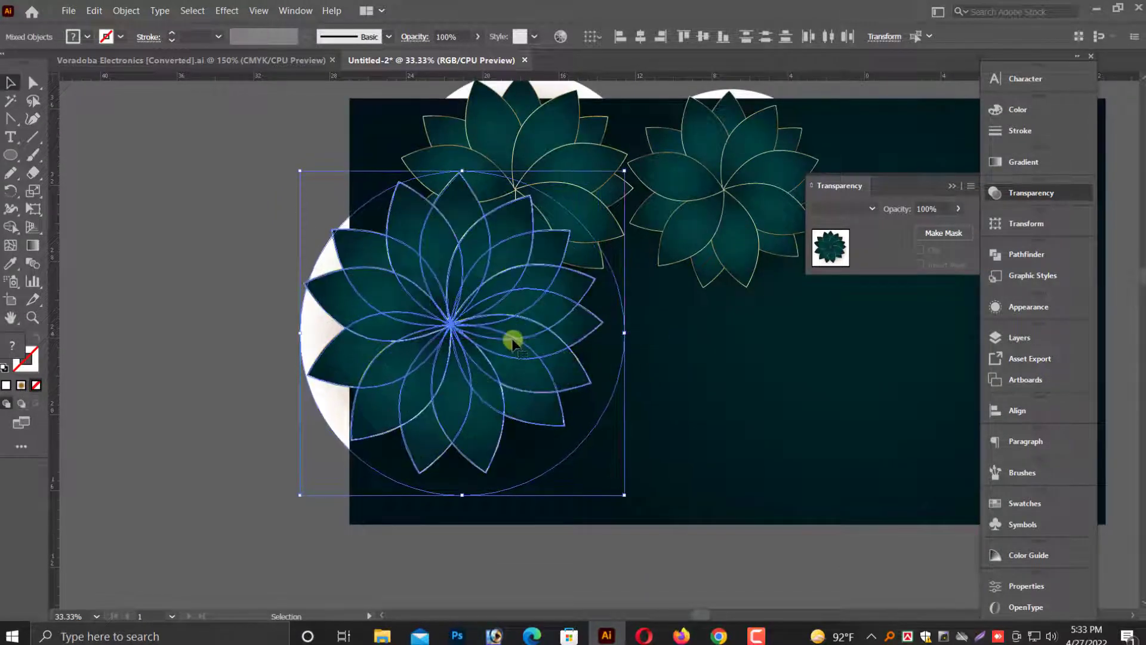
pyautogui.moveTo(511, 335); pyautogui.dragTo(513, 347)
pyautogui.scroll(1, 460, 346)
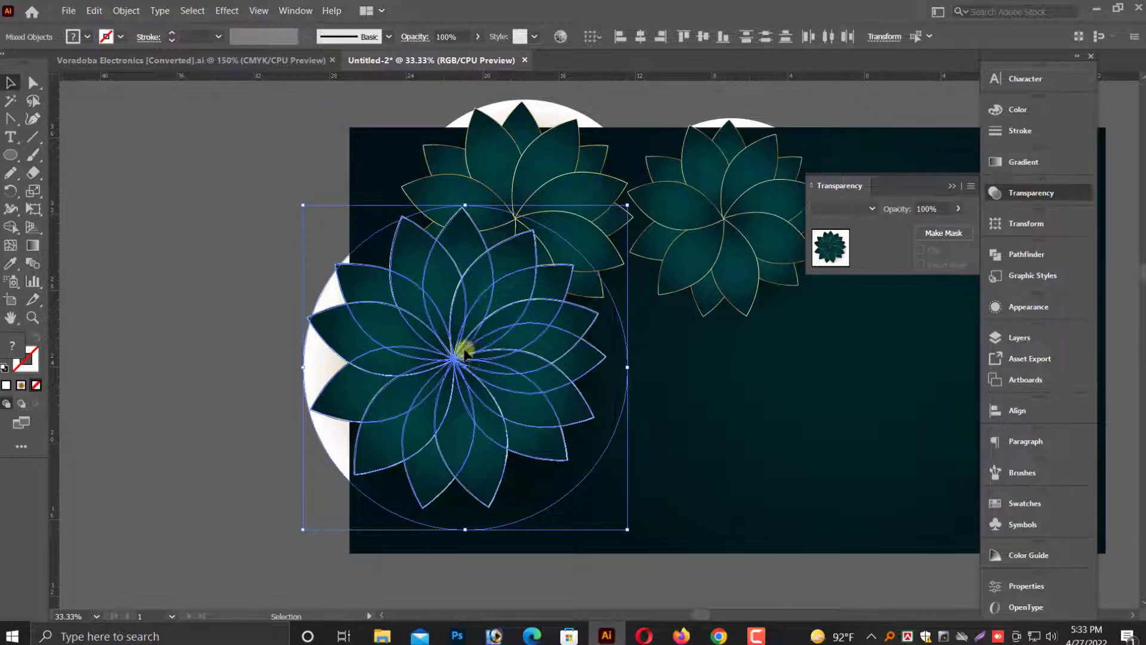
pyautogui.scroll(1, 463, 349)
# Rearrange the stacking so the upper flower sits in front of the lower-left flower.
pyautogui.click(258, 294)
pyautogui.click(512, 176)
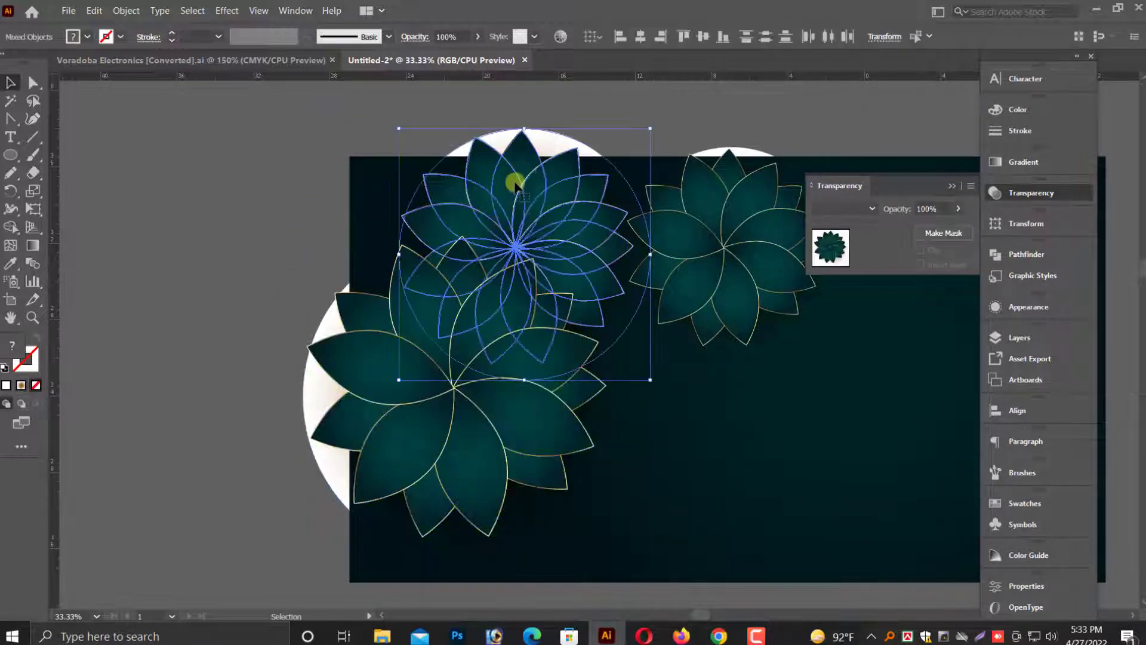
pyautogui.rightClick(516, 178)
pyautogui.click(552, 293)
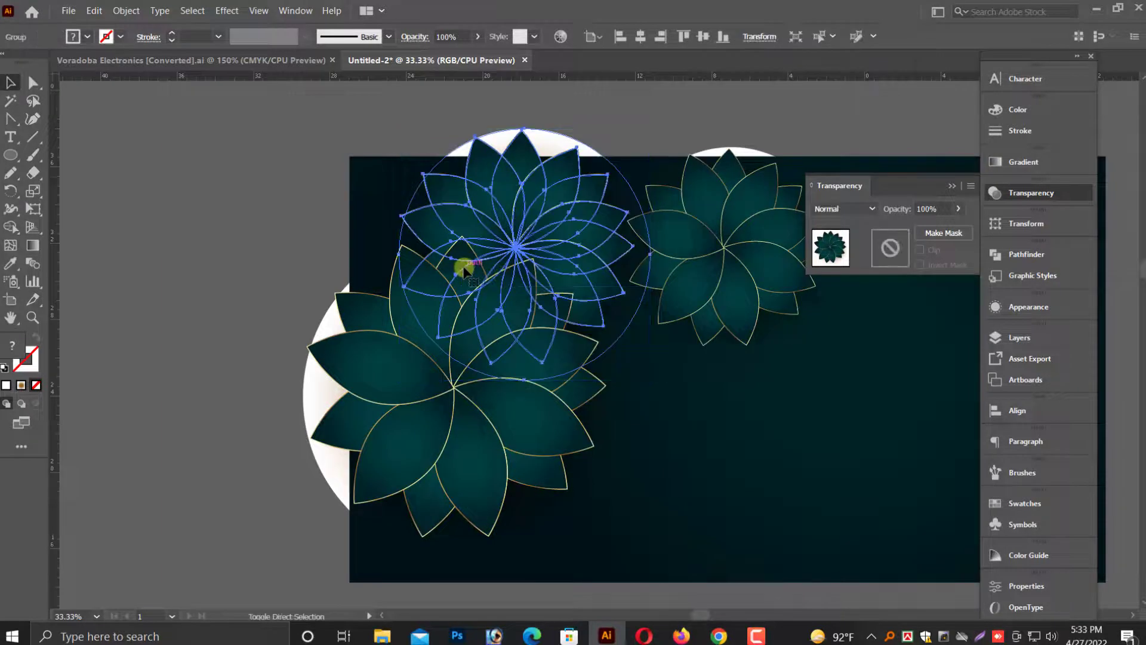
pyautogui.click(223, 417)
pyautogui.scroll(-1, 226, 418)
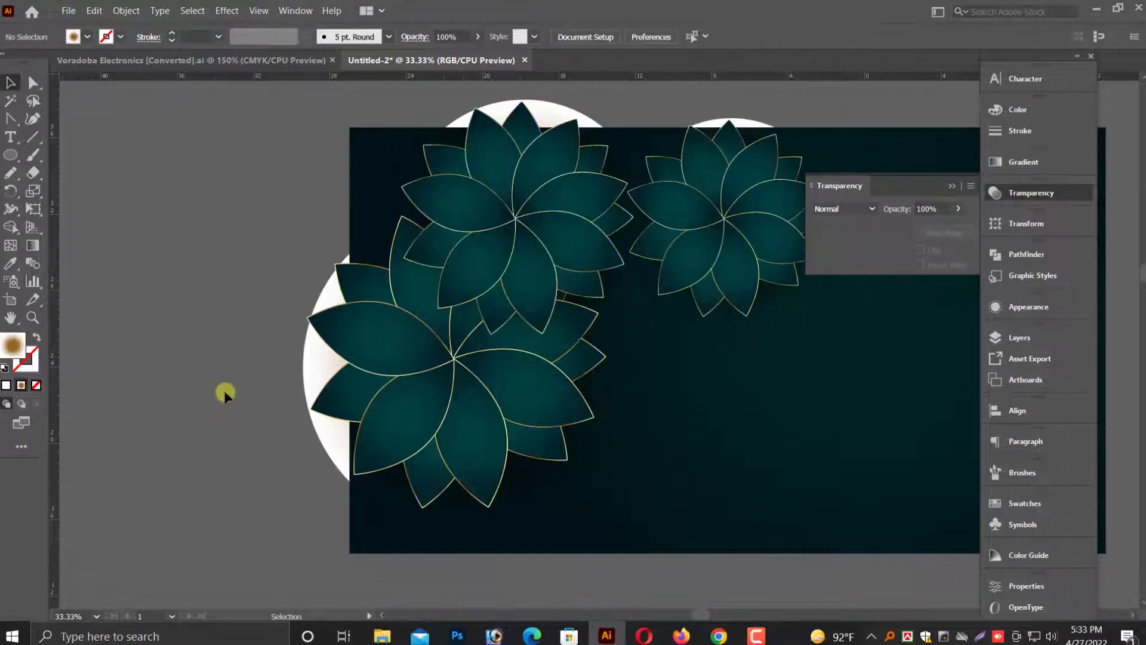
pyautogui.click(447, 414)
pyautogui.rightClick(449, 416)
pyautogui.click(498, 302)
pyautogui.click(225, 395)
pyautogui.moveTo(447, 450); pyautogui.dragTo(299, 417)
pyautogui.moveTo(304, 460); pyautogui.dragTo(280, 548)
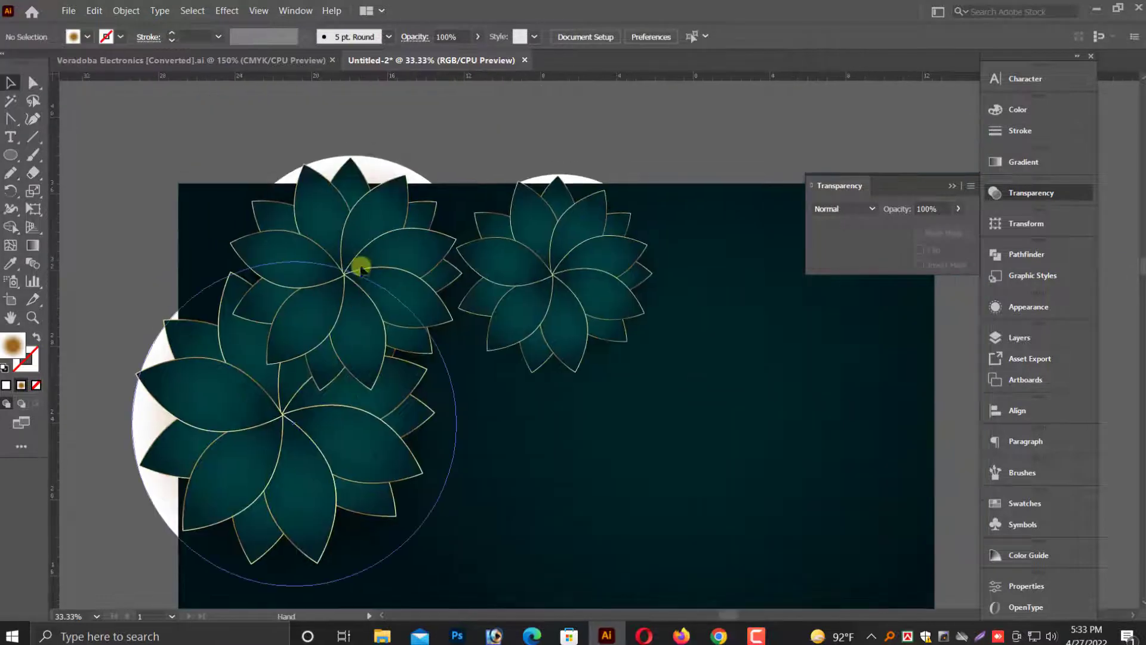
# Select both upper flowers and scale them down together from the selection corner.
pyautogui.click(362, 266)
pyautogui.click(530, 310)
pyautogui.keyDown('shift'); pyautogui.click(384, 323); pyautogui.keyUp('shift')
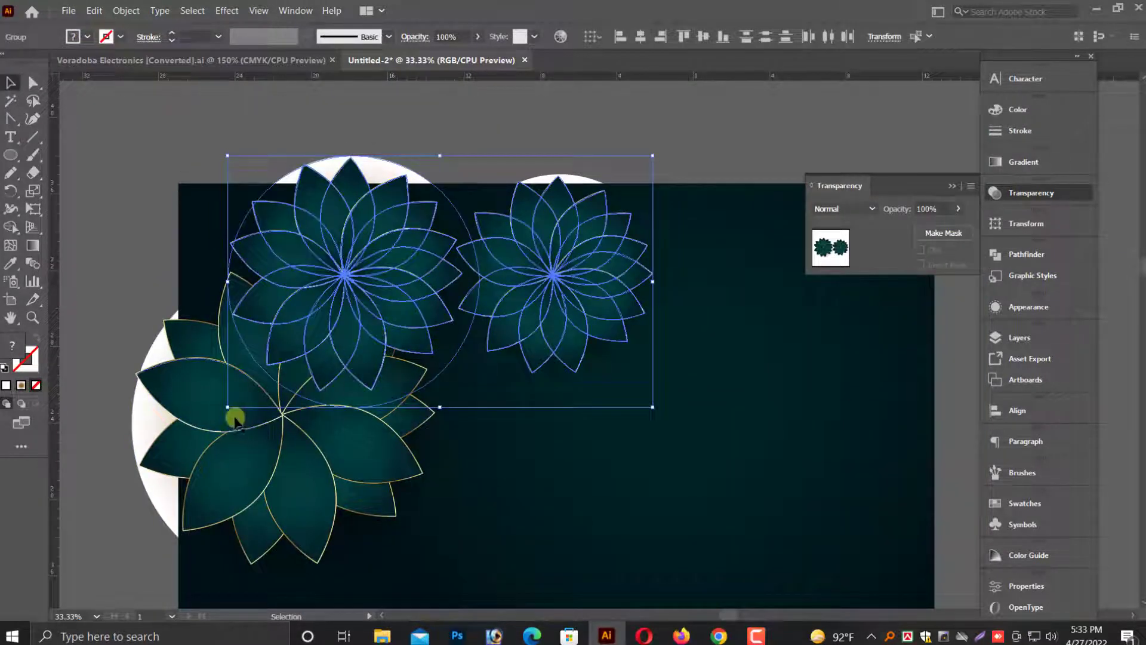
pyautogui.moveTo(231, 408); pyautogui.dragTo(312, 360)
pyautogui.click(146, 313)
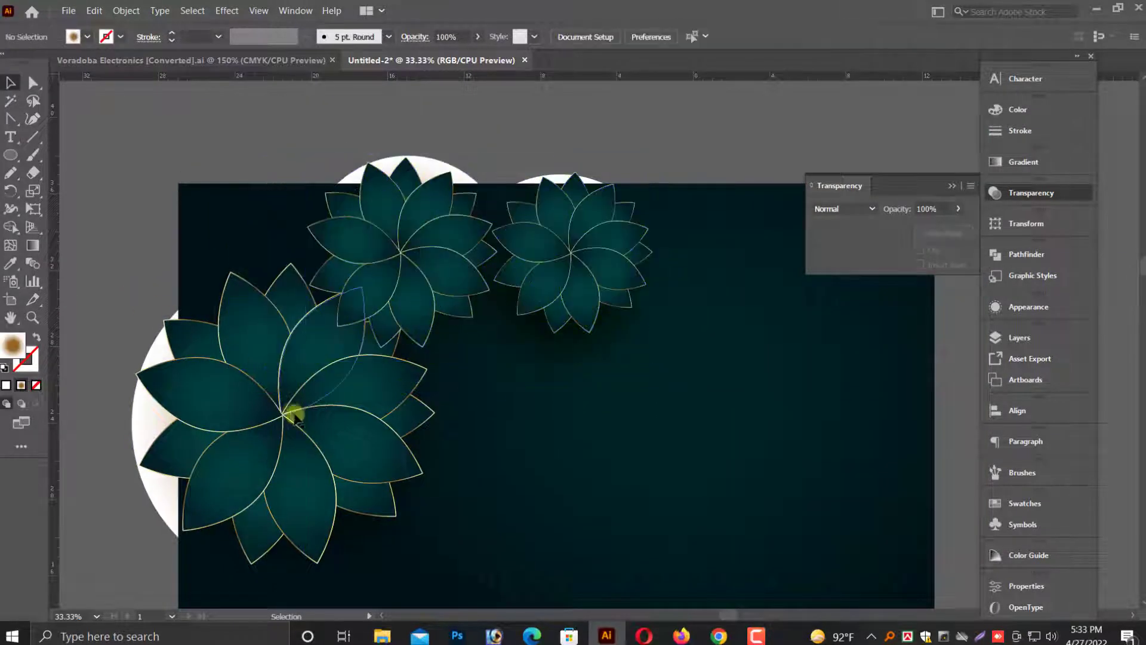
# Move the lower-left flower up and scale it down.
pyautogui.click(302, 447)
pyautogui.moveTo(301, 447); pyautogui.dragTo(286, 402)
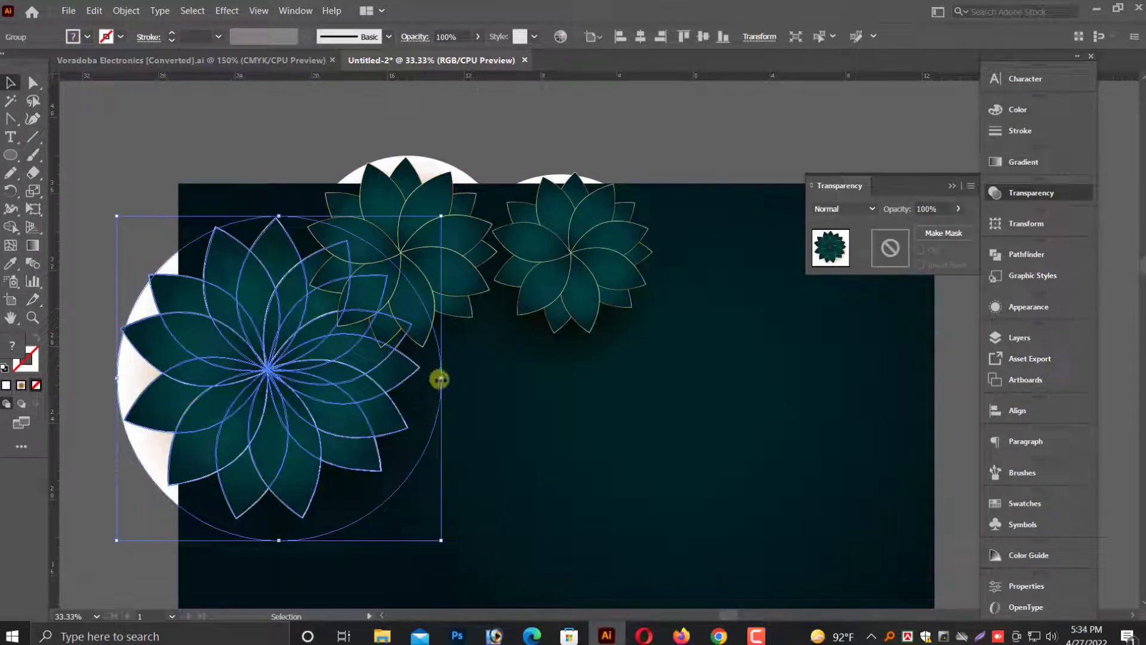
pyautogui.moveTo(439, 379); pyautogui.dragTo(334, 370)
pyautogui.click(149, 317)
# Duplicate the lower-left flower below it along the bottom edge and adjust its position.
pyautogui.scroll(-2, 244, 415)
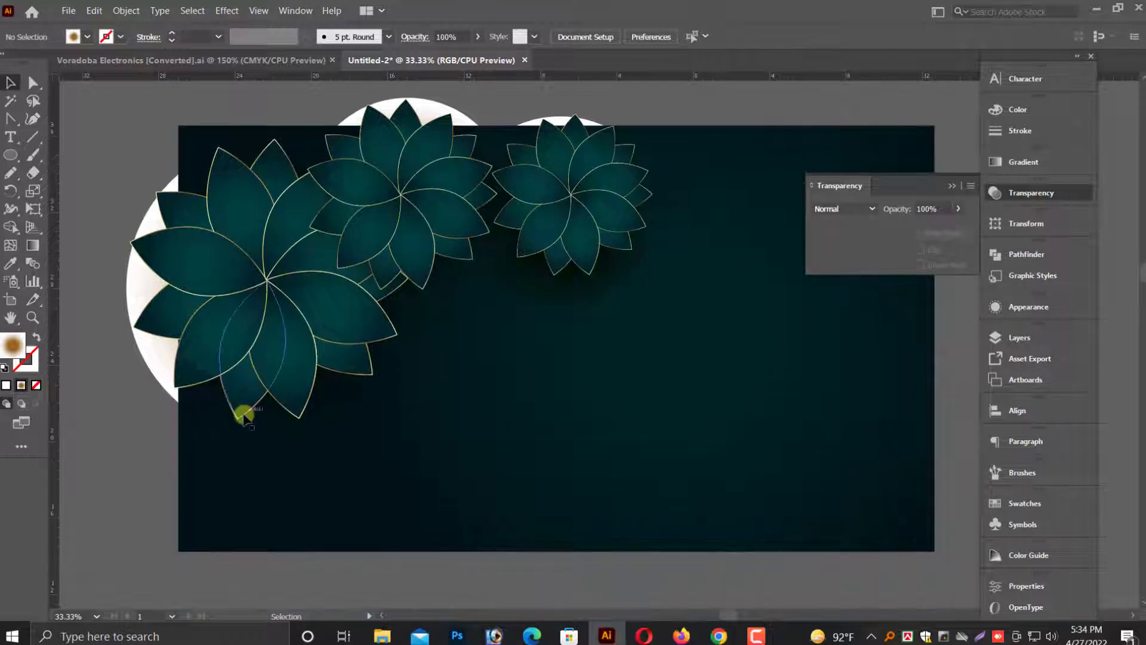
pyautogui.scroll(-2, 244, 421)
pyautogui.moveTo(270, 252); pyautogui.dragTo(302, 425)
pyautogui.scroll(-1, 297, 442)
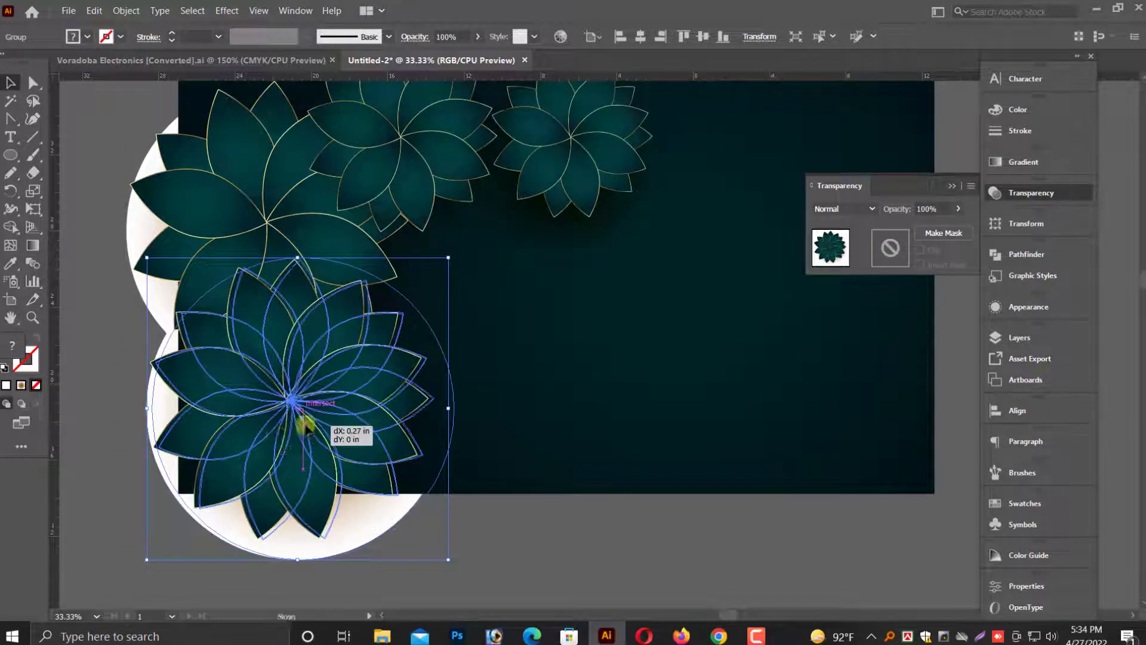
pyautogui.click(125, 496)
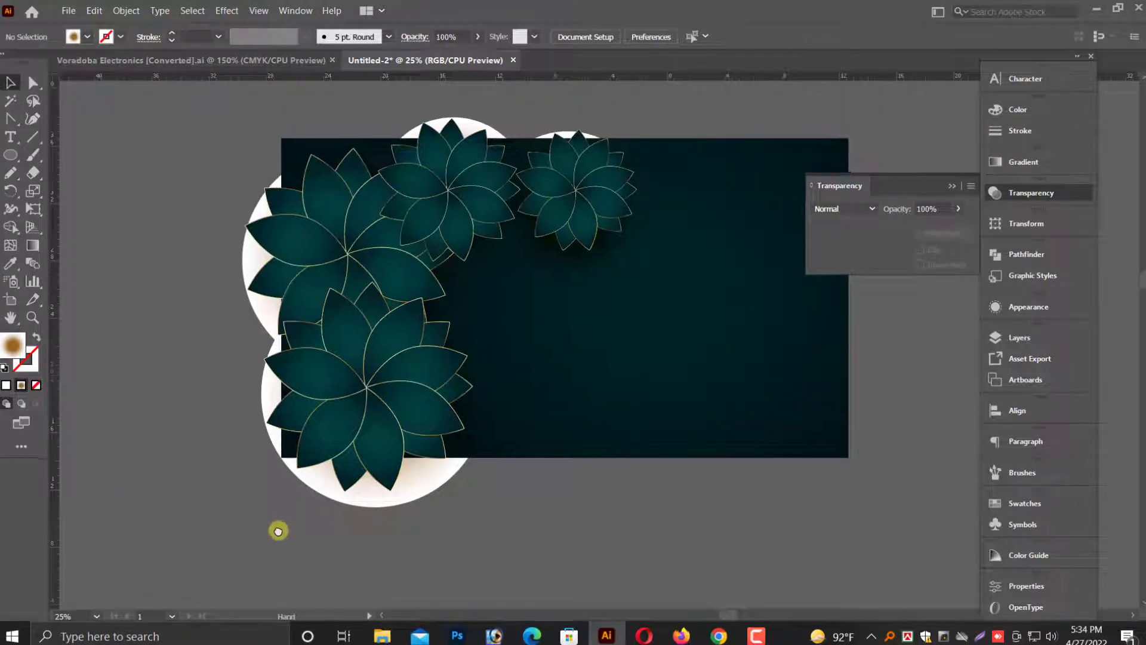
pyautogui.click(335, 452)
pyautogui.moveTo(335, 452); pyautogui.dragTo(354, 436)
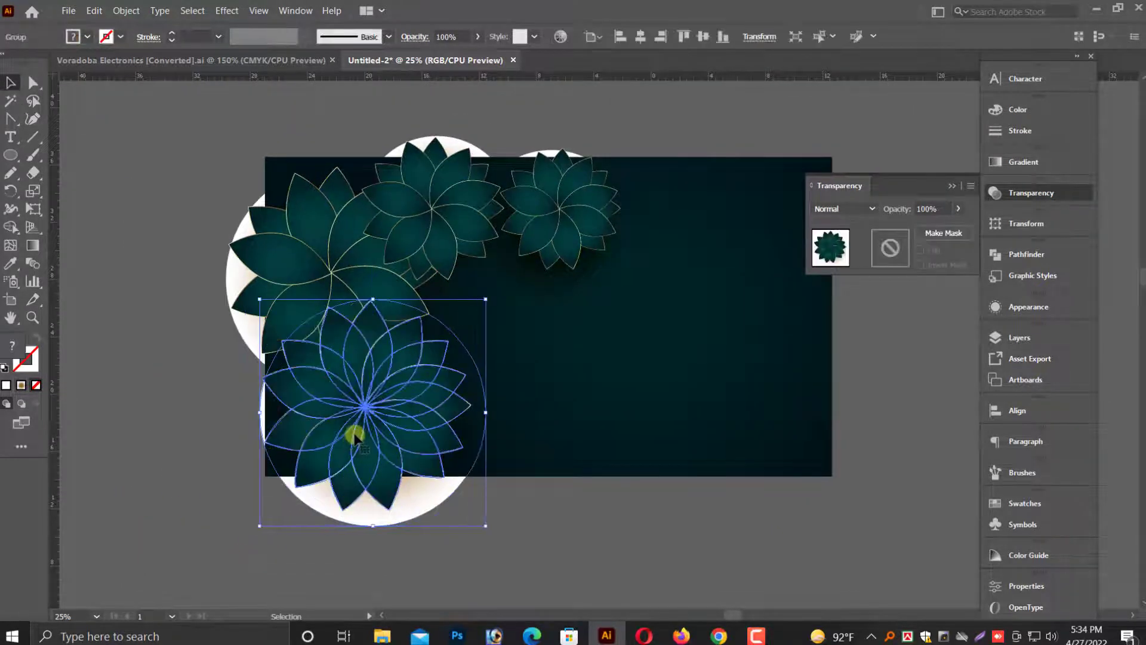
pyautogui.click(203, 480)
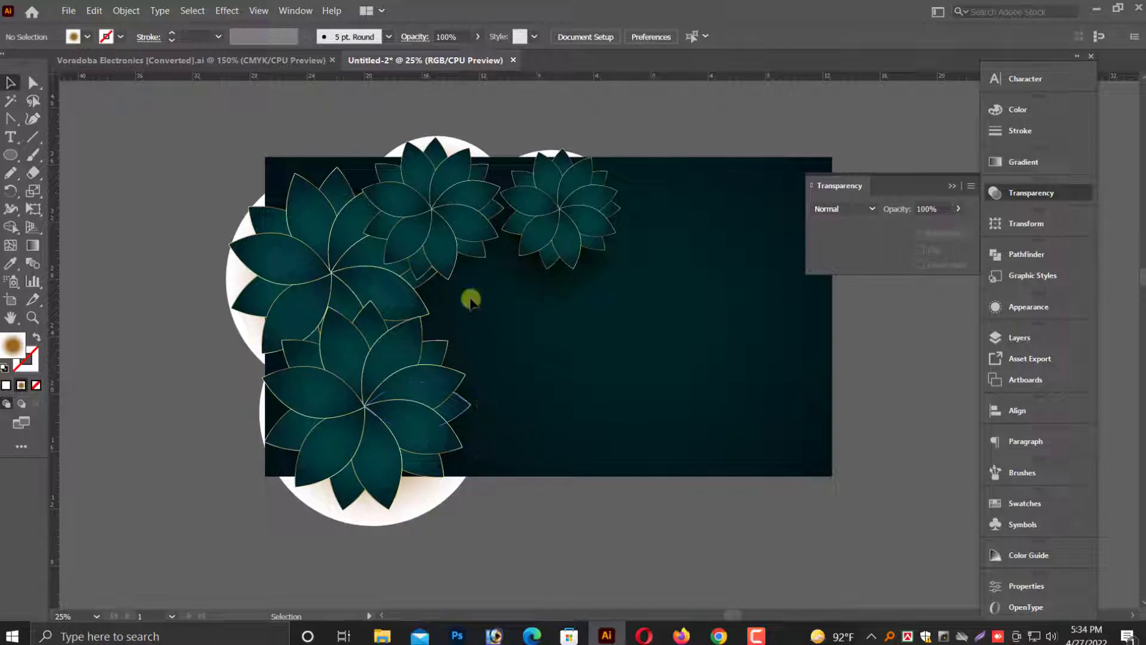
# Duplicate both upper flowers down along the bottom edge of the background and adjust their positions.
pyautogui.click(455, 190)
pyautogui.keyDown('shift'); pyautogui.click(556, 217); pyautogui.keyUp('shift')
pyautogui.moveTo(561, 217); pyautogui.dragTo(627, 442)
pyautogui.click(488, 536)
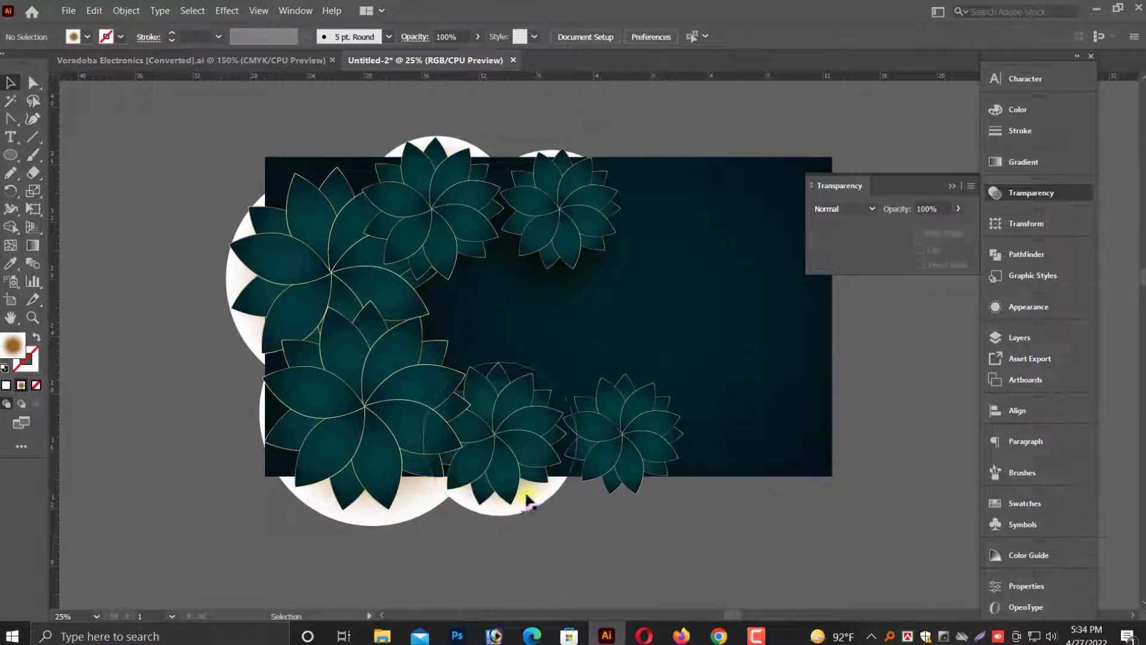
pyautogui.moveTo(511, 446); pyautogui.dragTo(525, 447)
pyautogui.click(578, 535)
pyautogui.click(633, 432)
pyautogui.moveTo(633, 432); pyautogui.dragTo(643, 434)
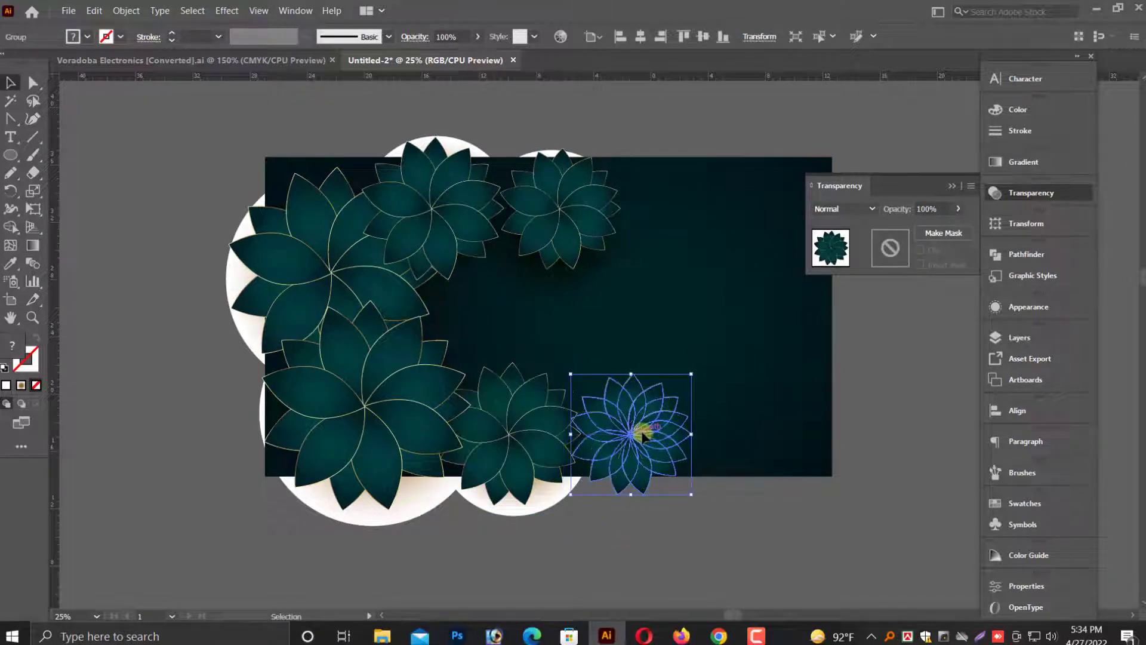
# Shift the bottom-right flower slightly to the right.
pyautogui.click(594, 523)
pyautogui.scroll(1, 376, 304)
pyautogui.scroll(-3, 174, 191)
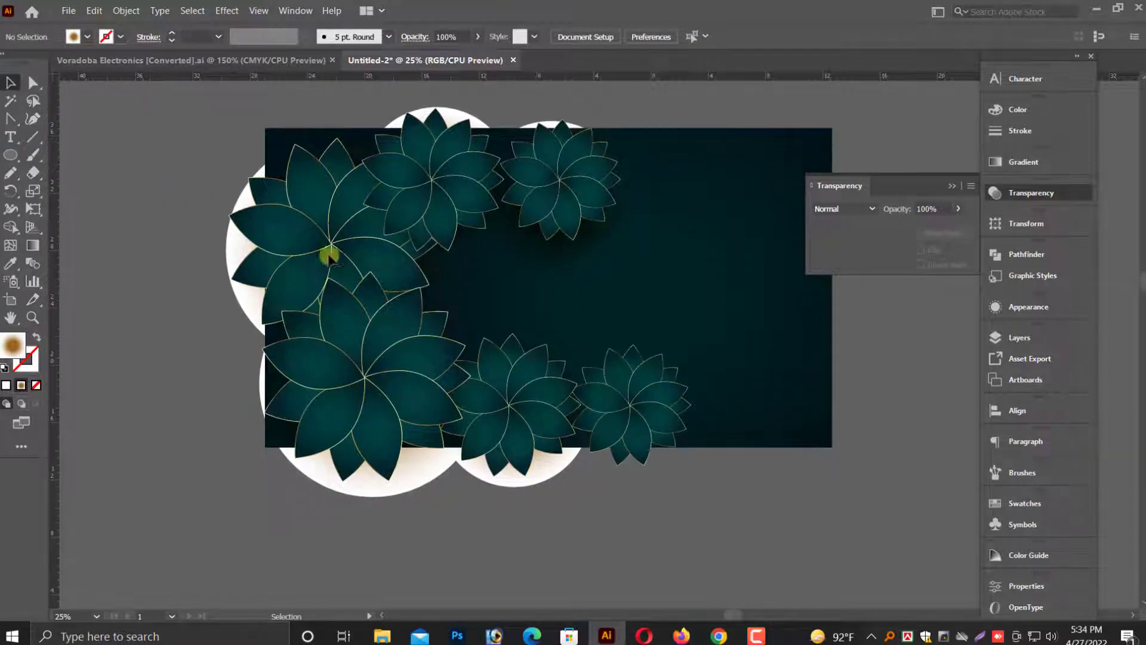
pyautogui.moveTo(522, 316); pyautogui.dragTo(456, 352)
pyautogui.moveTo(863, 465); pyautogui.dragTo(888, 471)
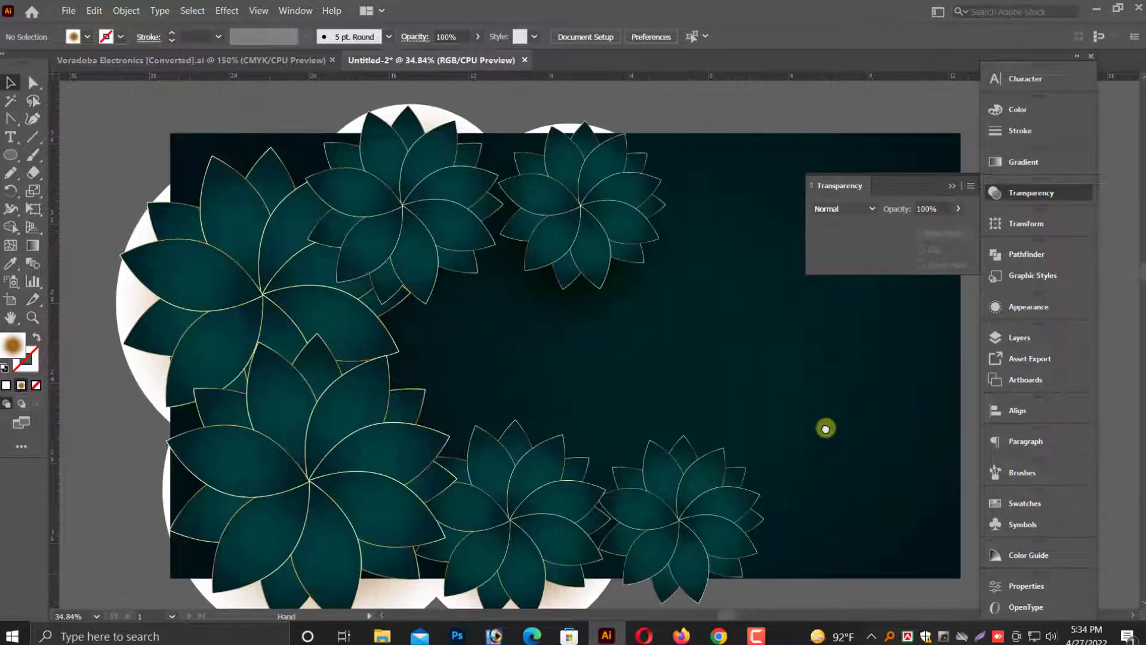
pyautogui.moveTo(826, 429); pyautogui.dragTo(716, 397)
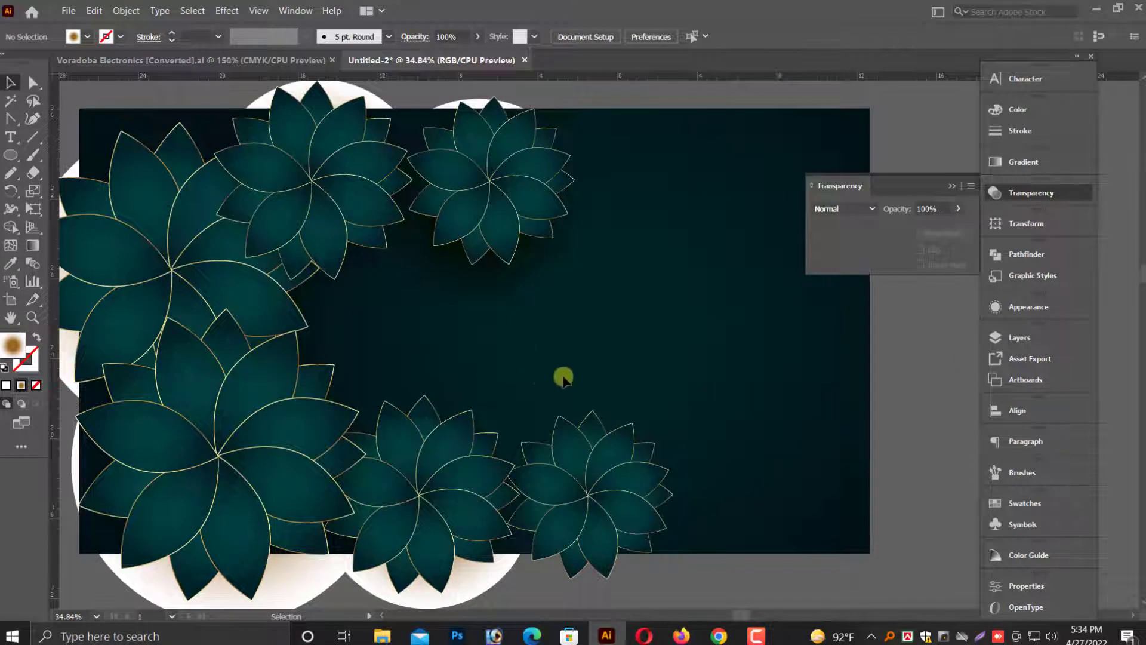
pyautogui.moveTo(536, 355); pyautogui.dragTo(583, 384)
pyautogui.hotkey('ctrl', '-')
pyautogui.scroll(-2, 576, 383)
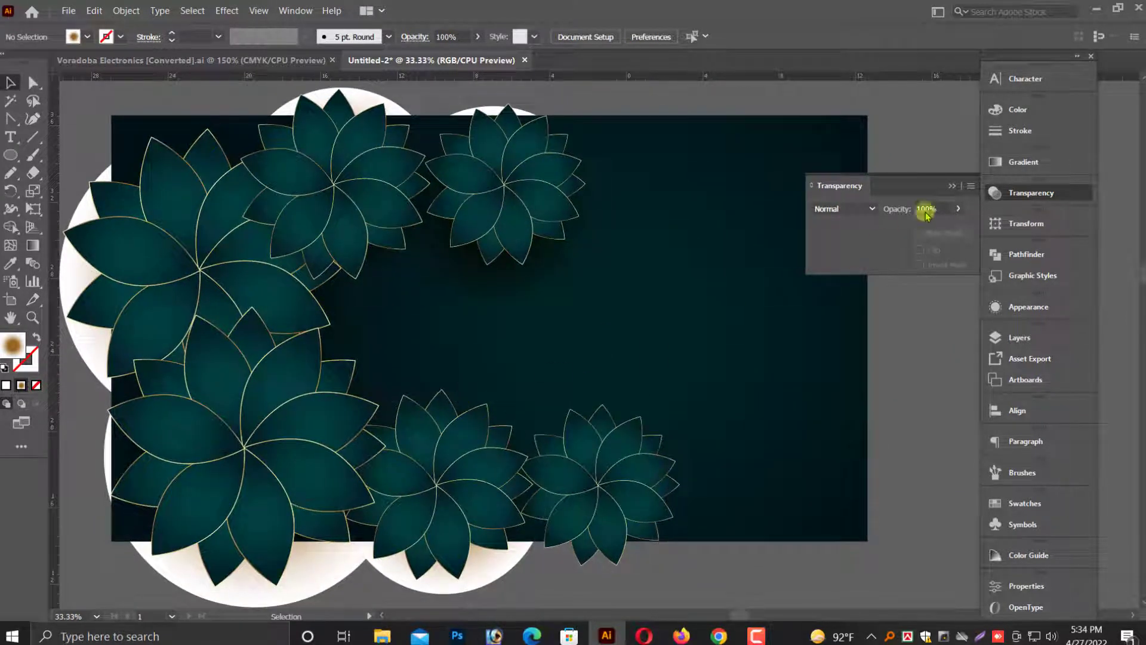
pyautogui.click(950, 186)
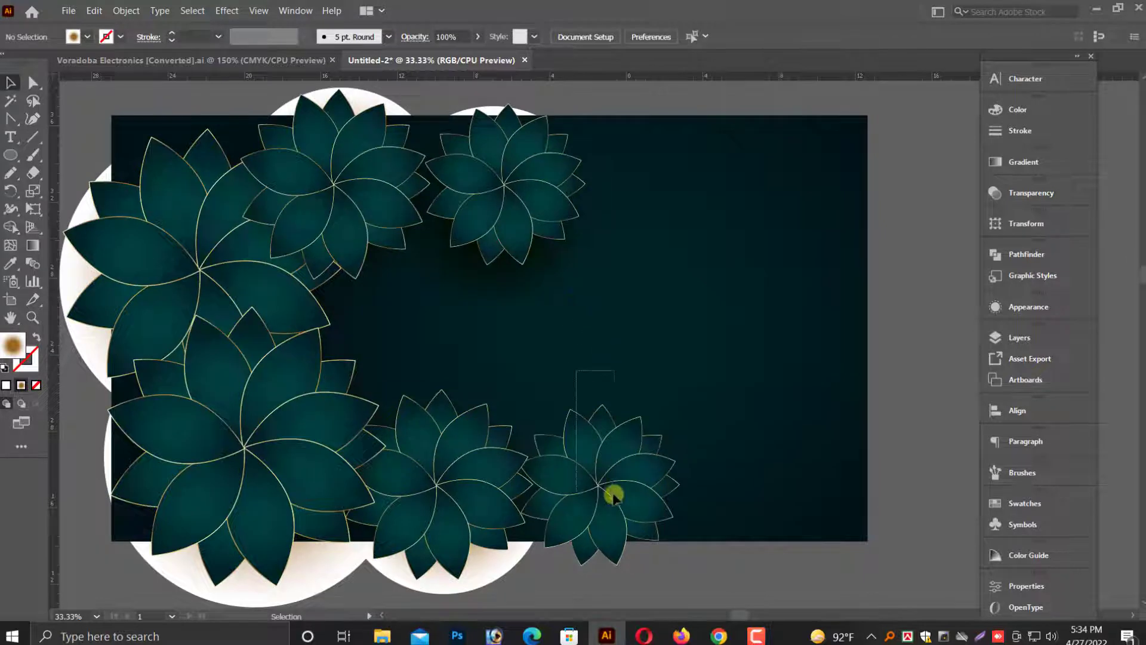
pyautogui.moveTo(613, 495); pyautogui.dragTo(615, 482)
pyautogui.click(693, 304)
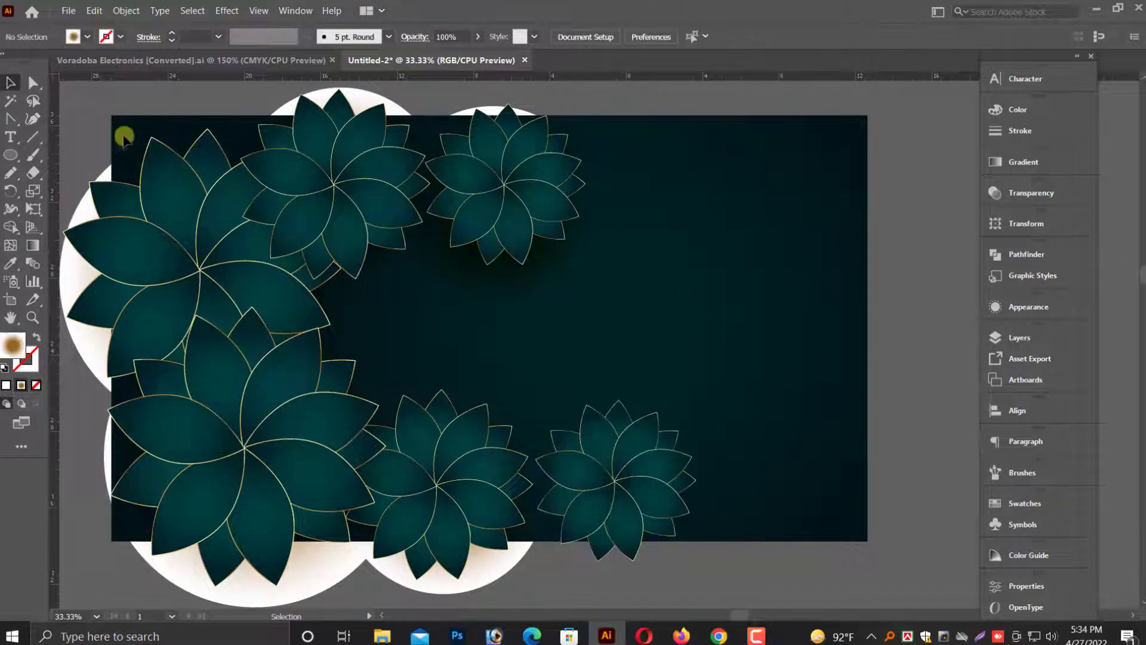
# Select all the artwork and group it together.
pyautogui.scroll(2, 649, 347)
pyautogui.hotkey('ctrl', 'a')
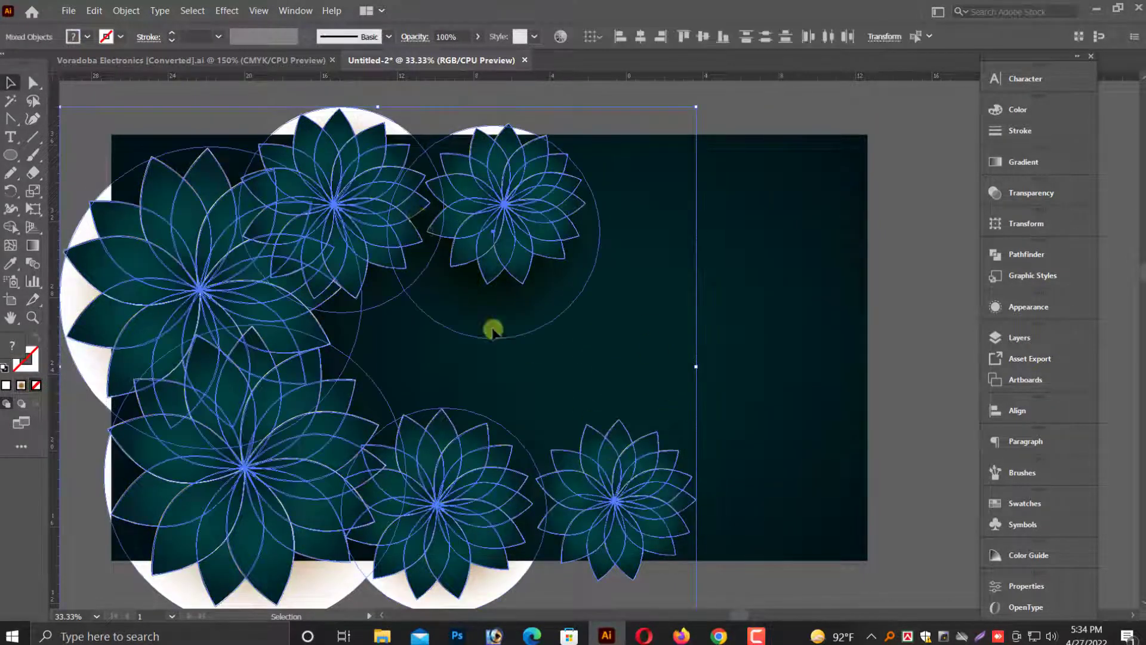
pyautogui.rightClick(418, 204)
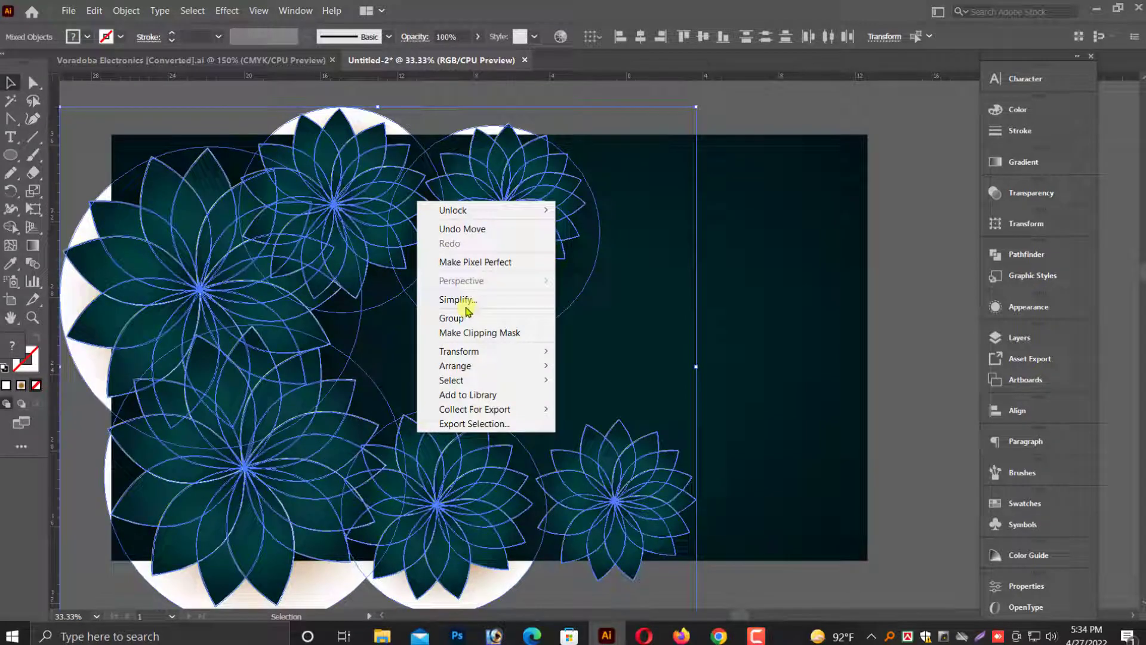
pyautogui.click(461, 320)
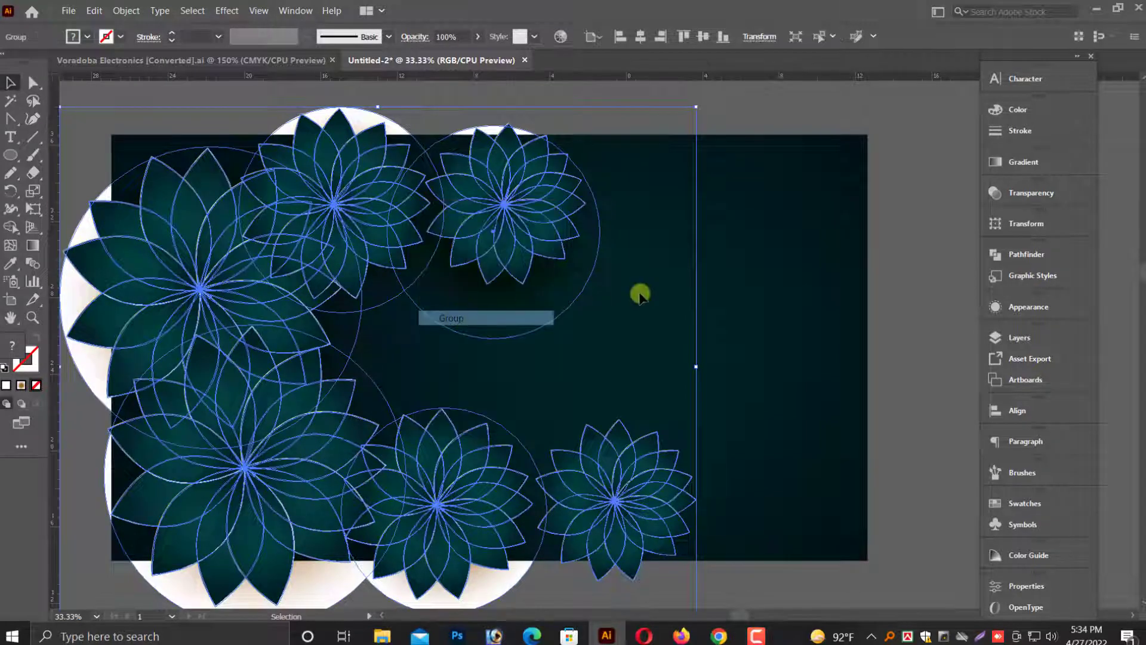
pyautogui.click(639, 288)
pyautogui.moveTo(278, 265); pyautogui.dragTo(469, 264)
pyautogui.hotkey('ctrl', 'z')
# Copy the group, paste it in front, and move the copy to the right.
pyautogui.click(105, 18)
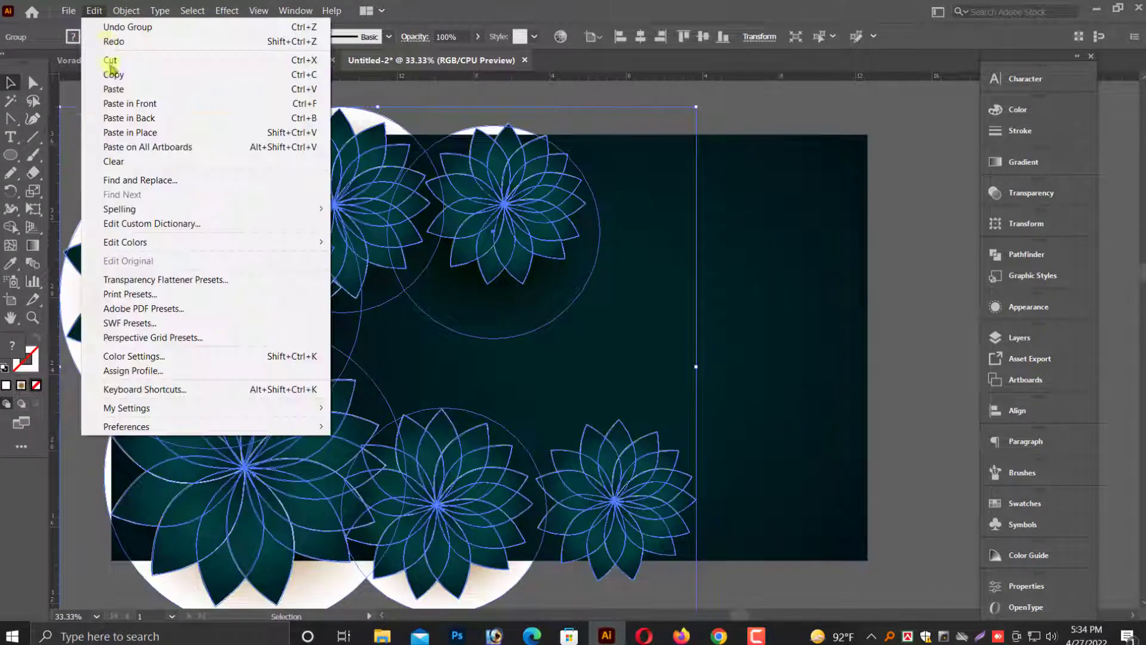
pyautogui.click(102, 71)
pyautogui.click(91, 12)
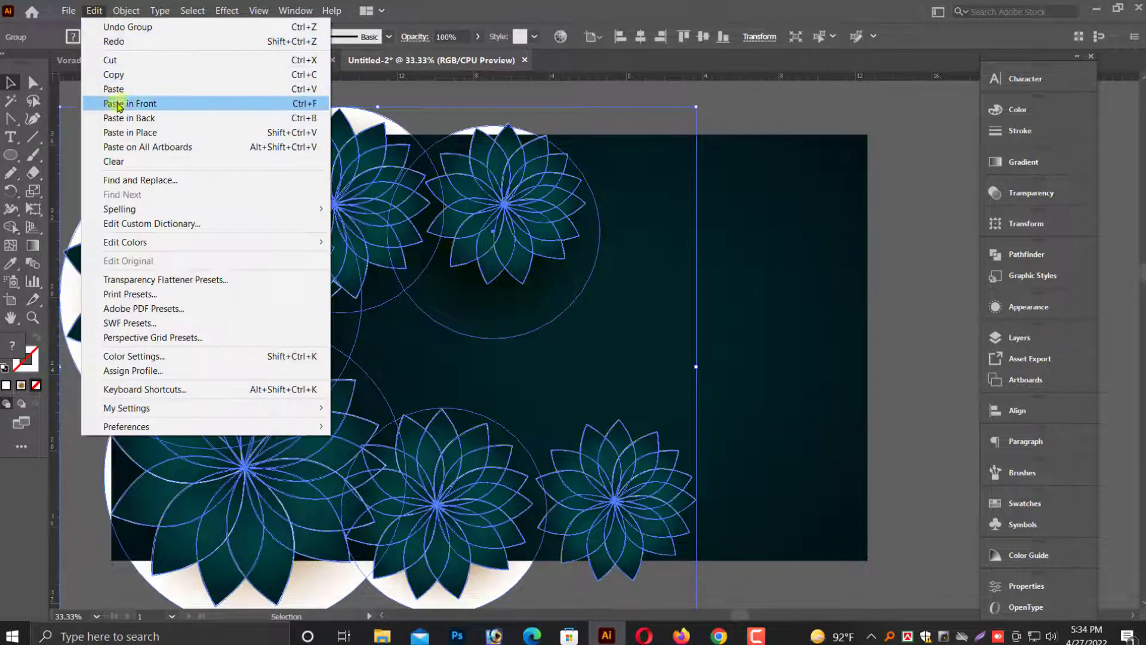
pyautogui.click(149, 102)
pyautogui.moveTo(490, 247); pyautogui.dragTo(595, 255)
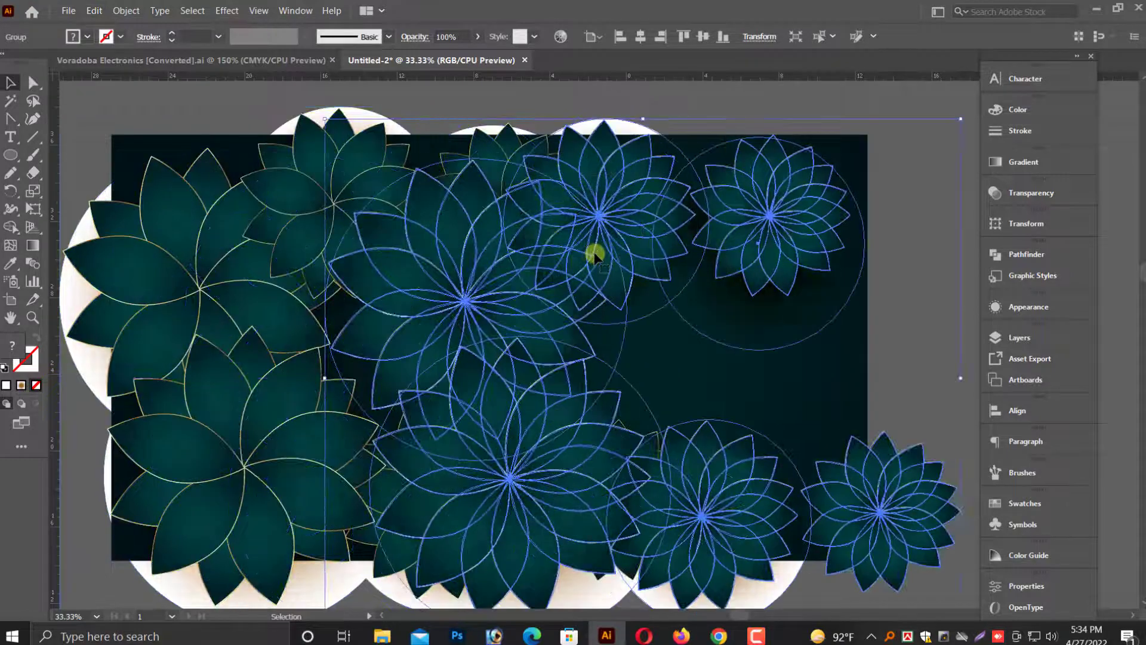
# Set the copied group's opacity to 20%.
pyautogui.click(1009, 194)
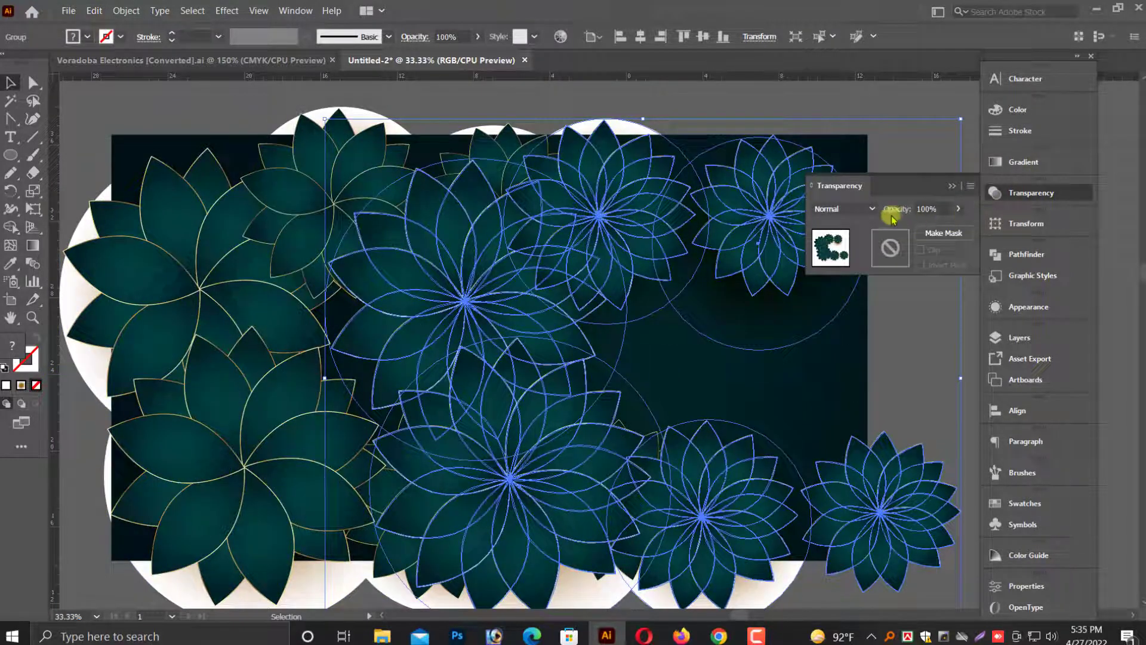
pyautogui.write('20')
pyautogui.press('Return')
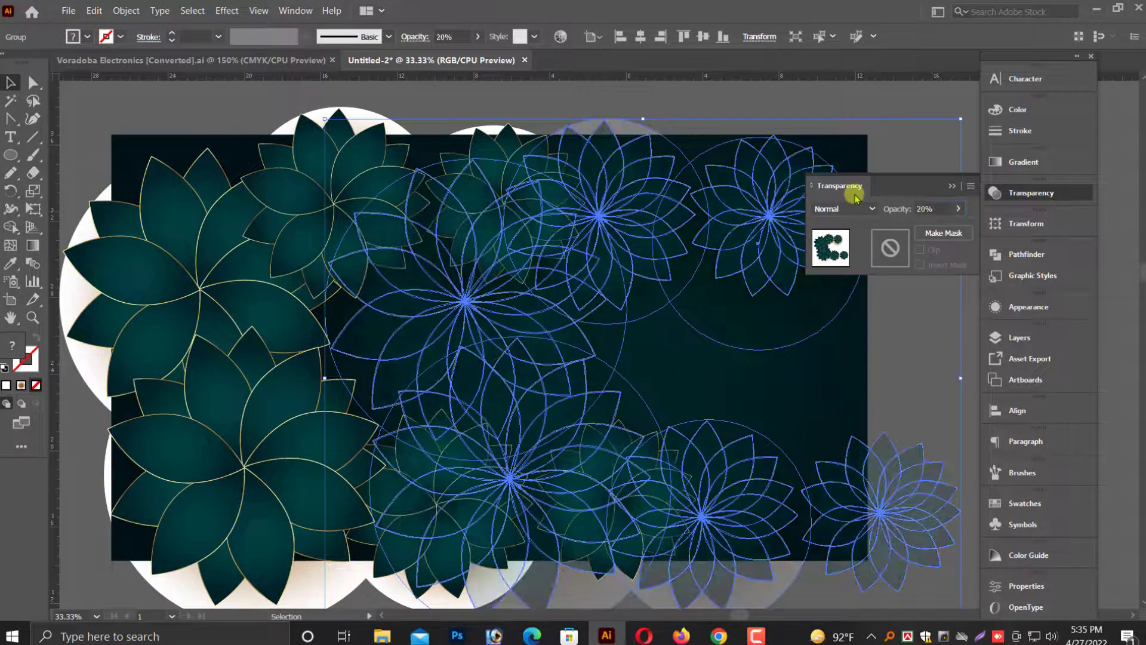
pyautogui.click(953, 192)
pyautogui.click(870, 274)
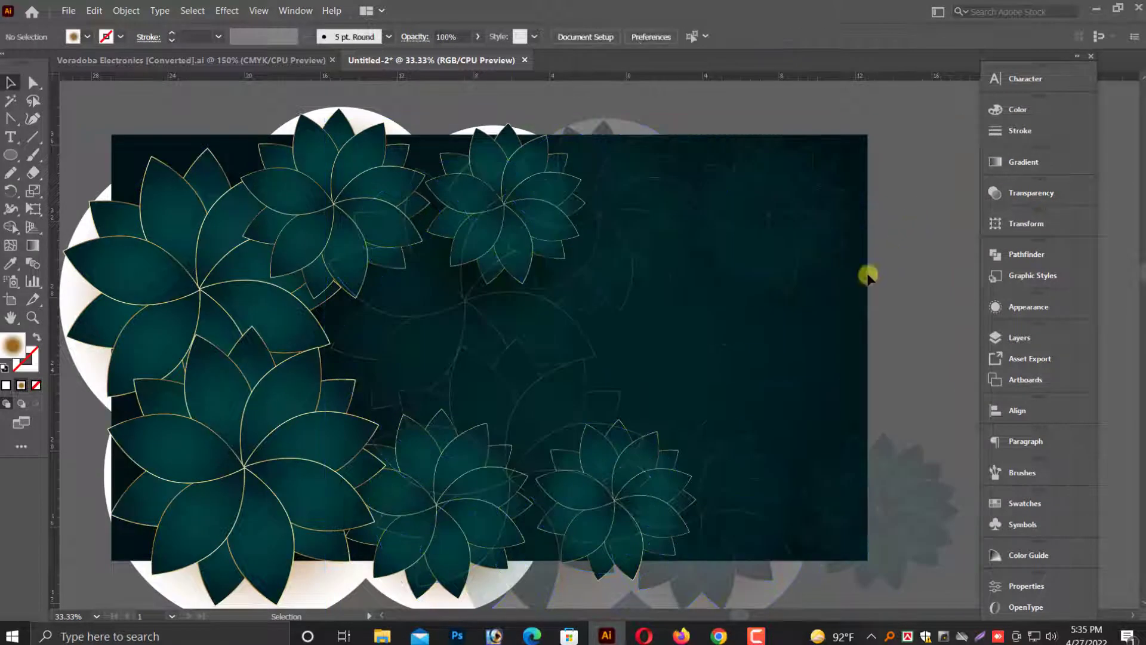
# Bring the opaque flower group to the front of the stacking order.
pyautogui.click(264, 253)
pyautogui.rightClick(273, 227)
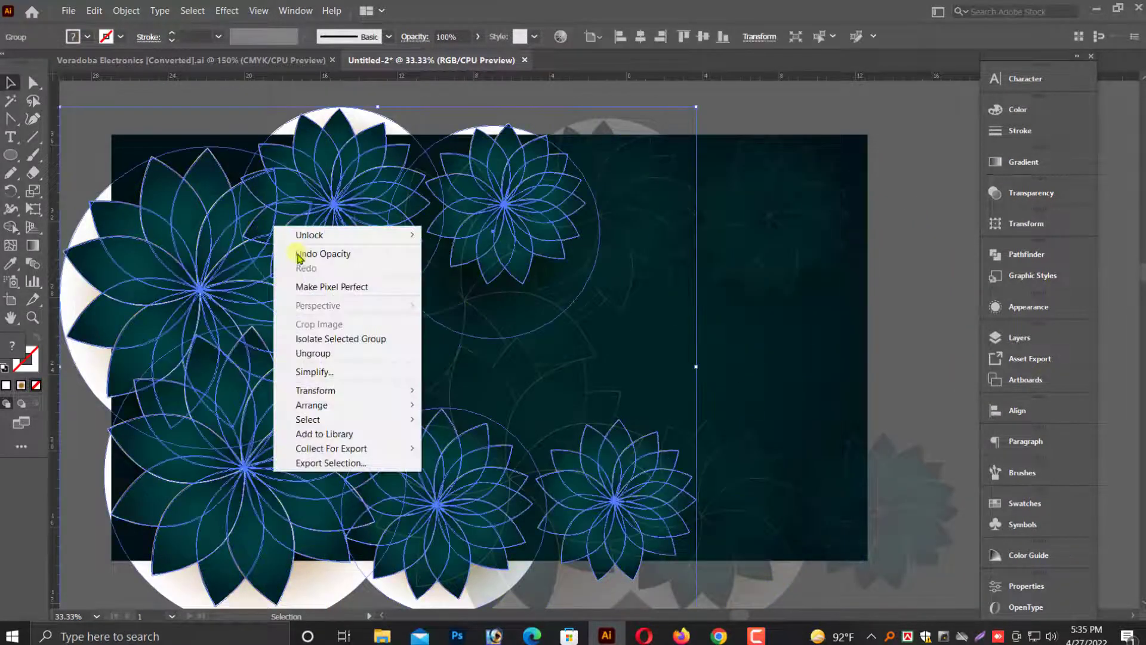
pyautogui.moveTo(388, 406)
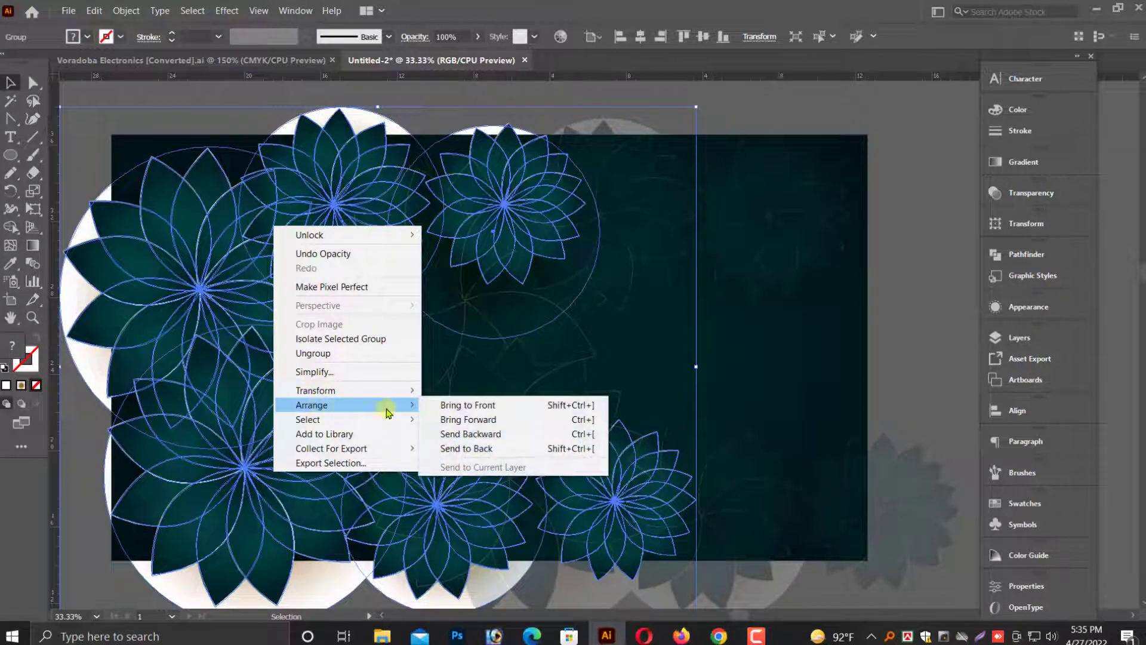
pyautogui.click(460, 403)
# Shift the faded 20% copy about 0.38 in to the right.
pyautogui.hotkey('ctrl', '-')
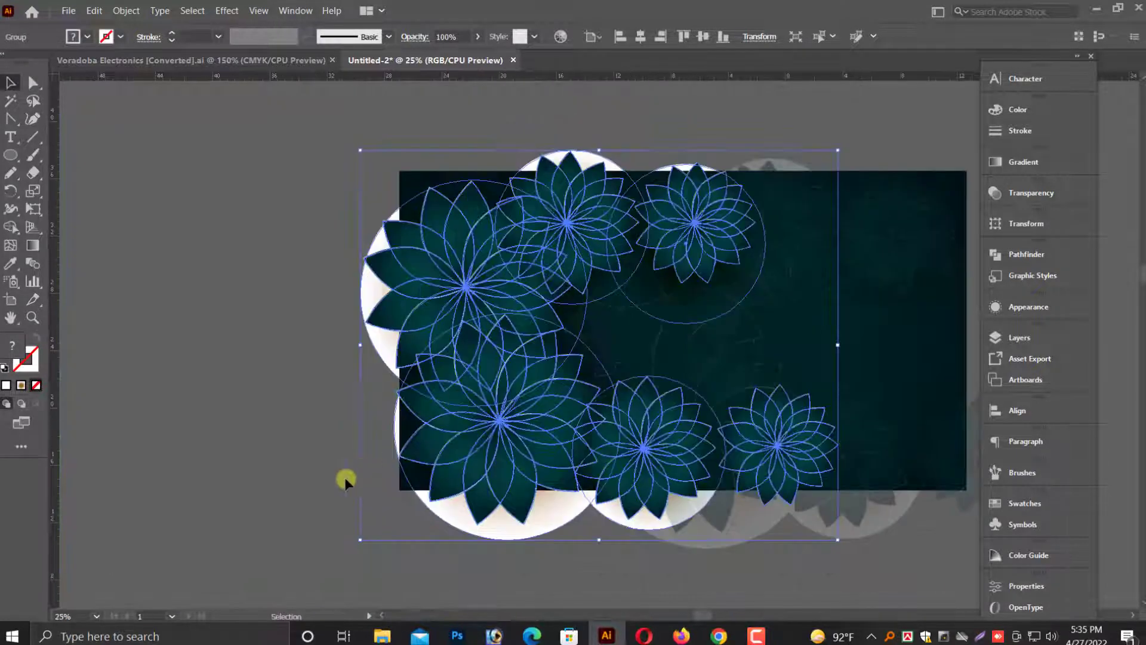
pyautogui.click(369, 521)
pyautogui.moveTo(614, 237); pyautogui.dragTo(699, 276)
pyautogui.click(831, 371)
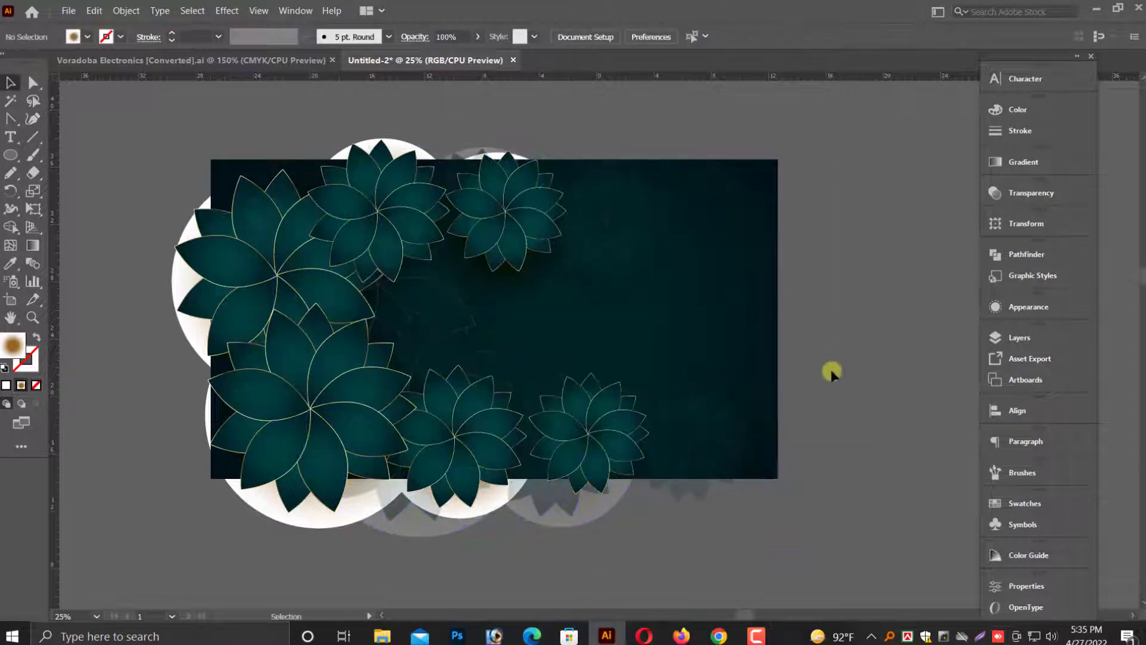
pyautogui.moveTo(625, 242); pyautogui.dragTo(633, 241)
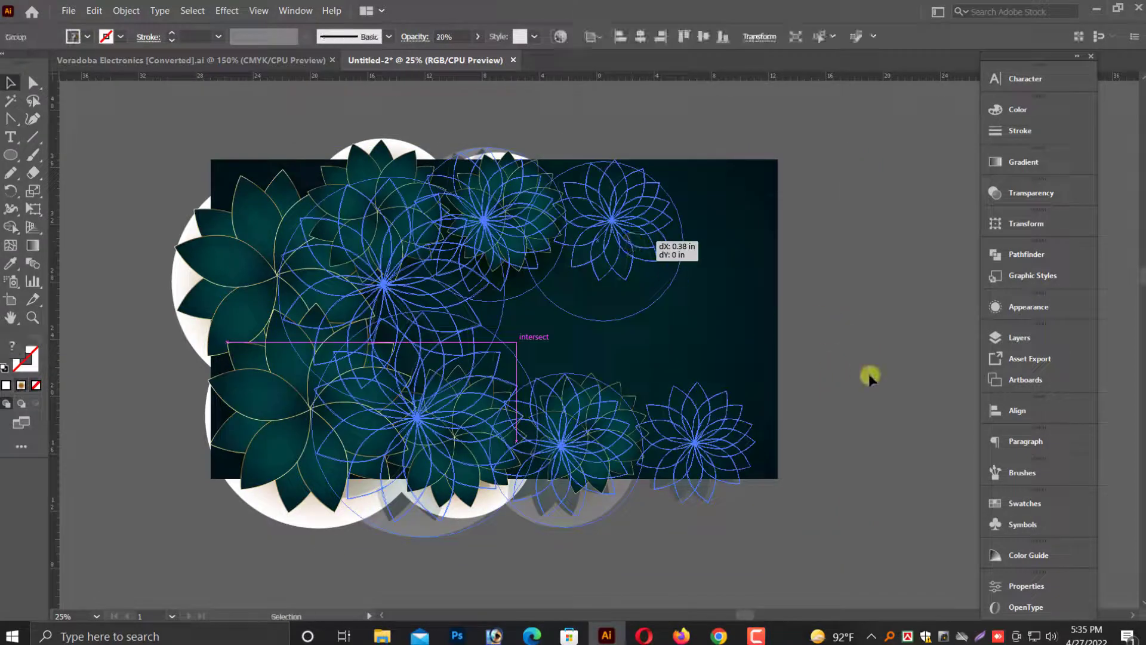
pyautogui.click(869, 373)
# Move the faded copy further right and slightly up.
pyautogui.scroll(2, 772, 478)
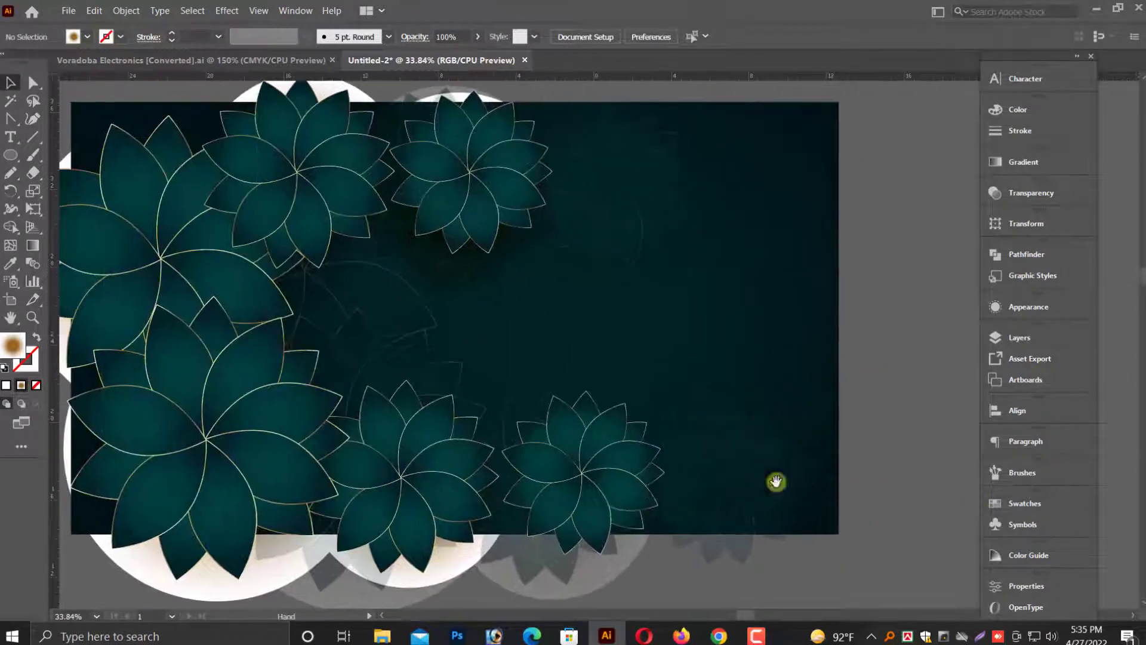
pyautogui.click(785, 489)
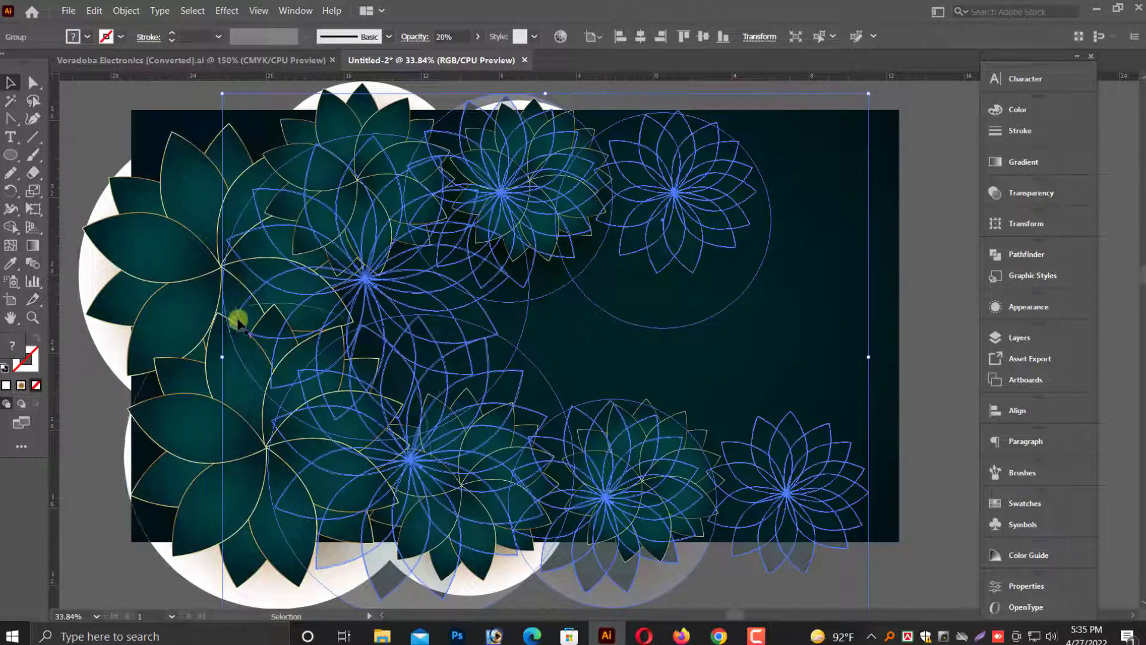
pyautogui.moveTo(427, 333); pyautogui.dragTo(469, 314)
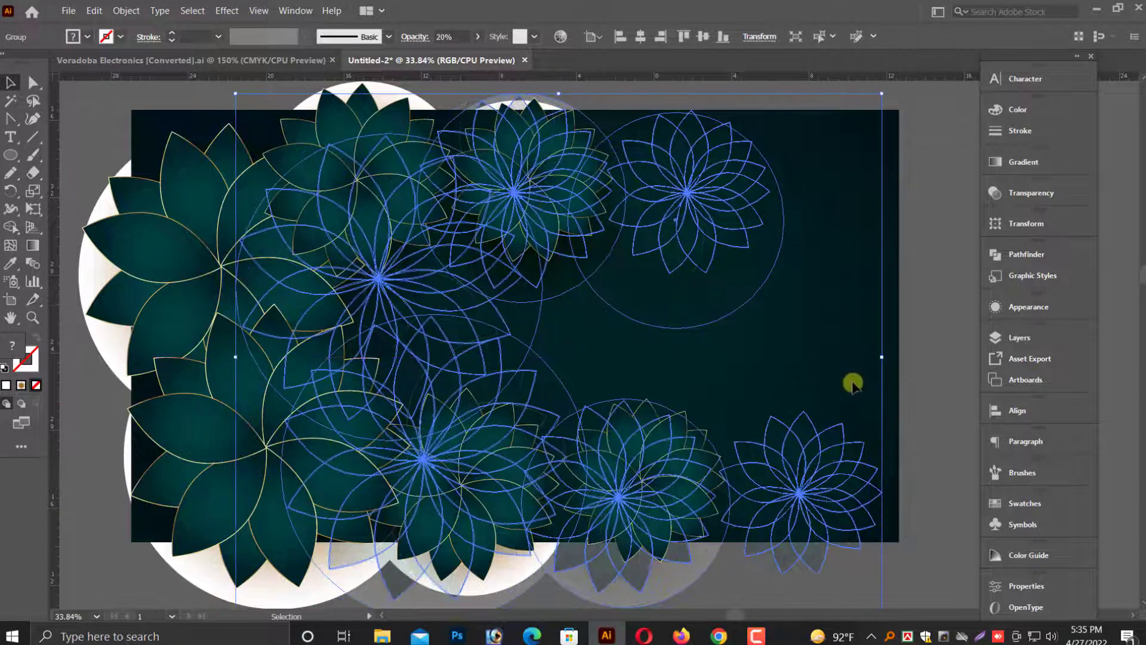
pyautogui.click(844, 411)
# Ungroup the opaque flower artwork.
pyautogui.click(455, 296)
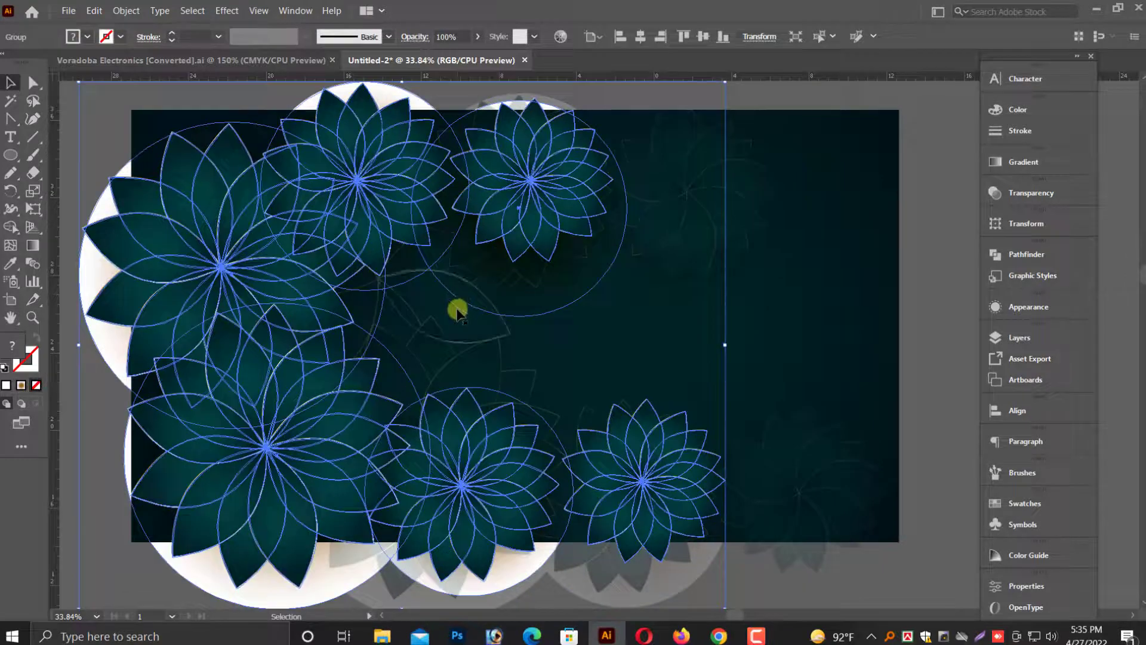
pyautogui.rightClick(681, 270)
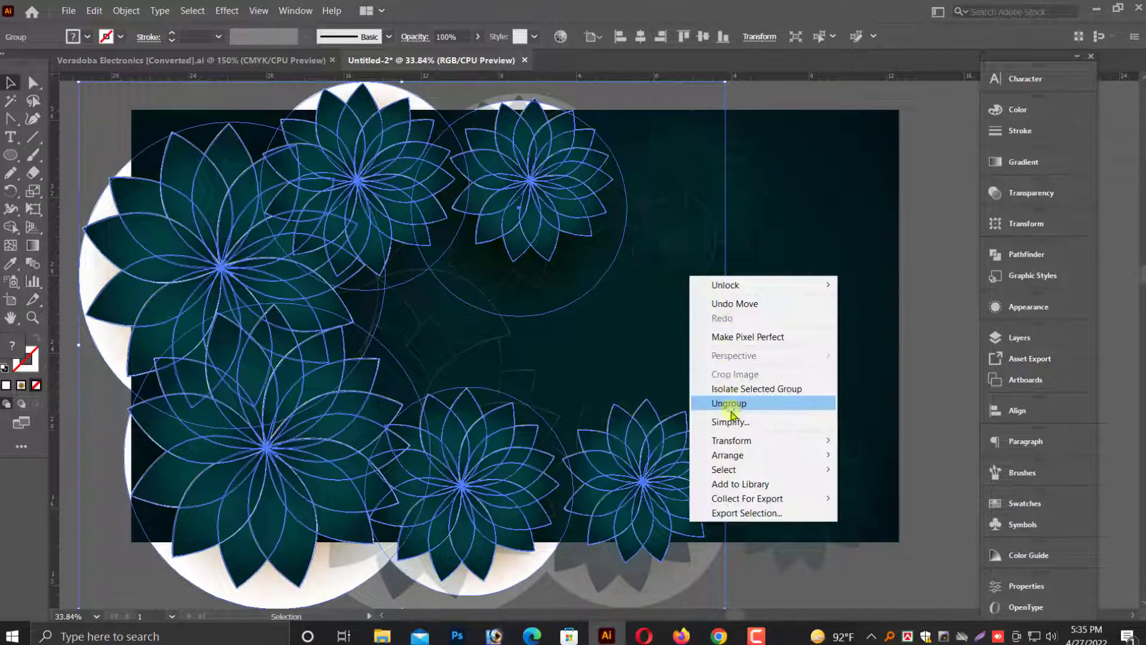
pyautogui.click(730, 404)
pyautogui.click(879, 332)
# Try to ungroup the faded 20% copy.
pyautogui.click(429, 310)
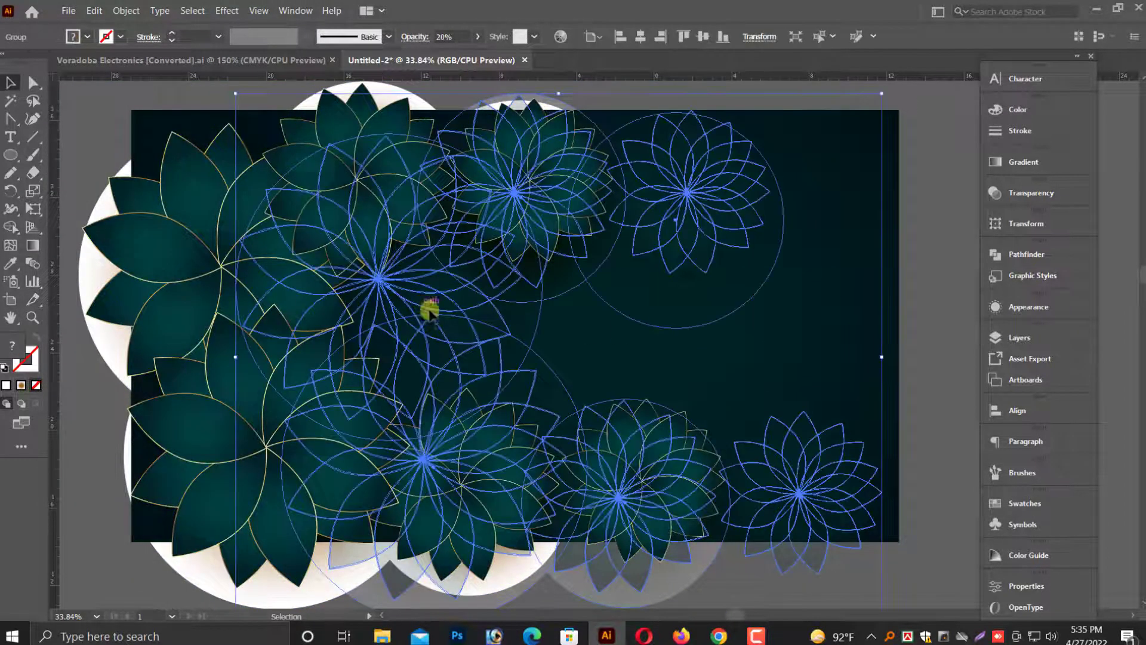
pyautogui.rightClick(468, 285)
pyautogui.click(519, 412)
pyautogui.click(665, 358)
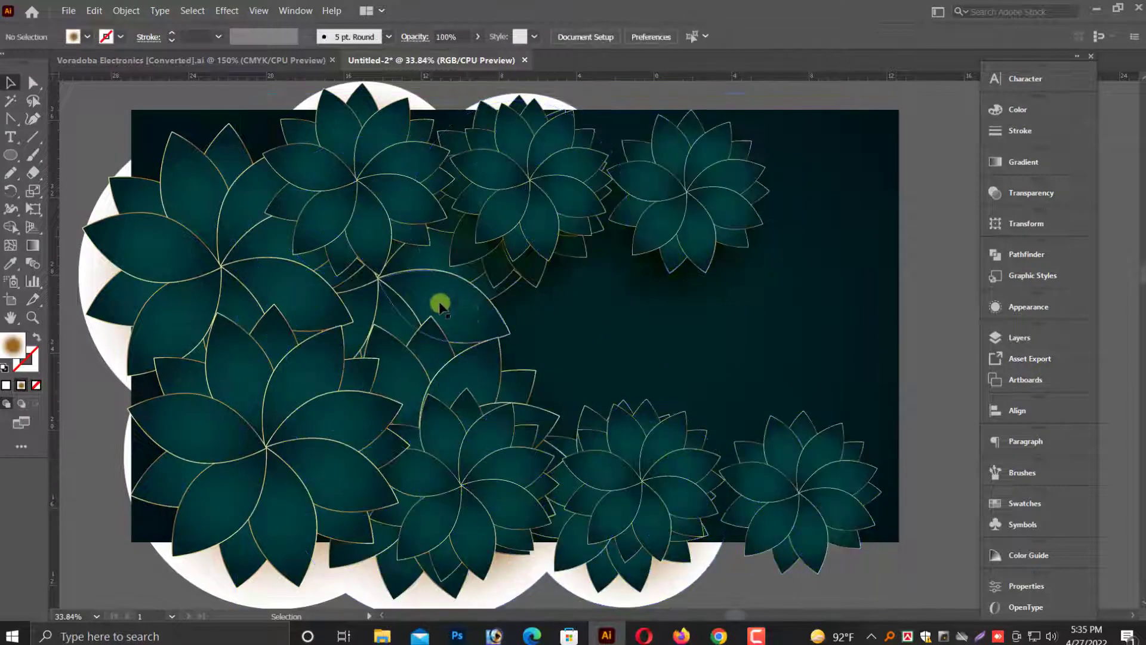
pyautogui.click(570, 323)
pyautogui.click(929, 377)
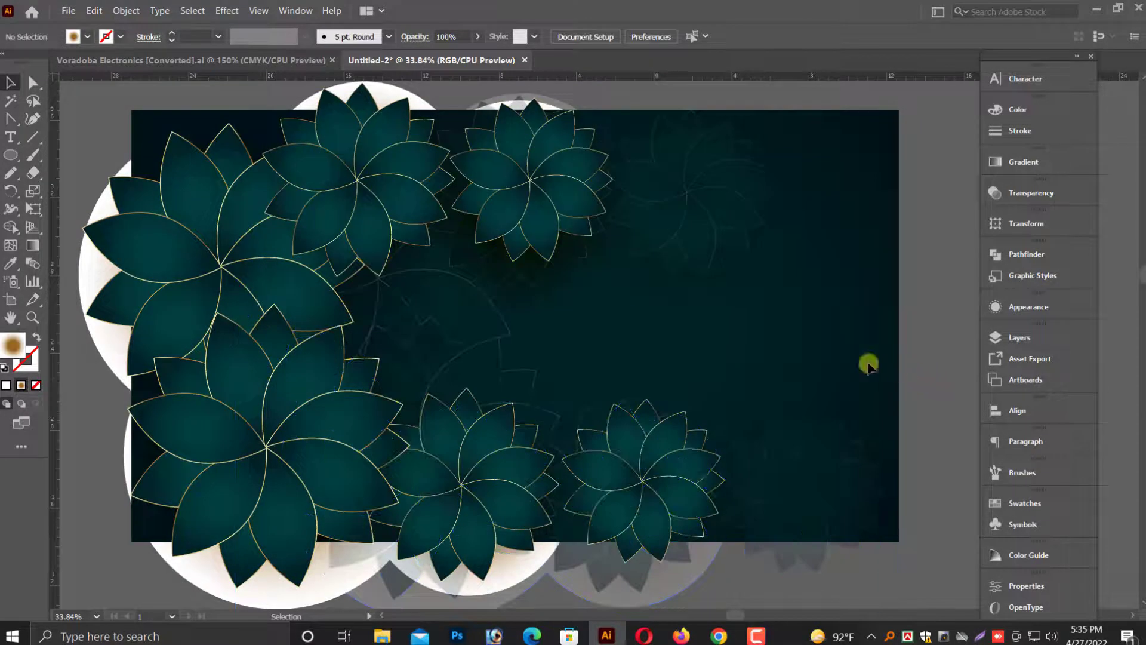
# Narrow the faded copy by pulling its right edge inward to about the artboard's right side.
pyautogui.scroll(-1, 920, 384)
pyautogui.scroll(-1, 911, 383)
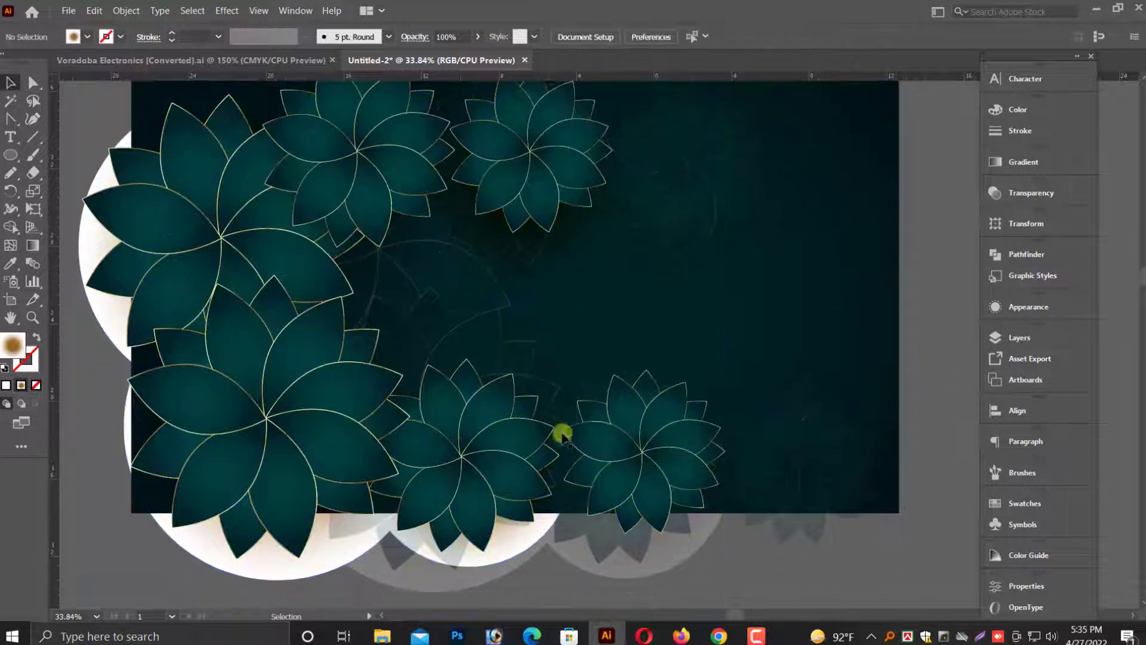
pyautogui.click(460, 325)
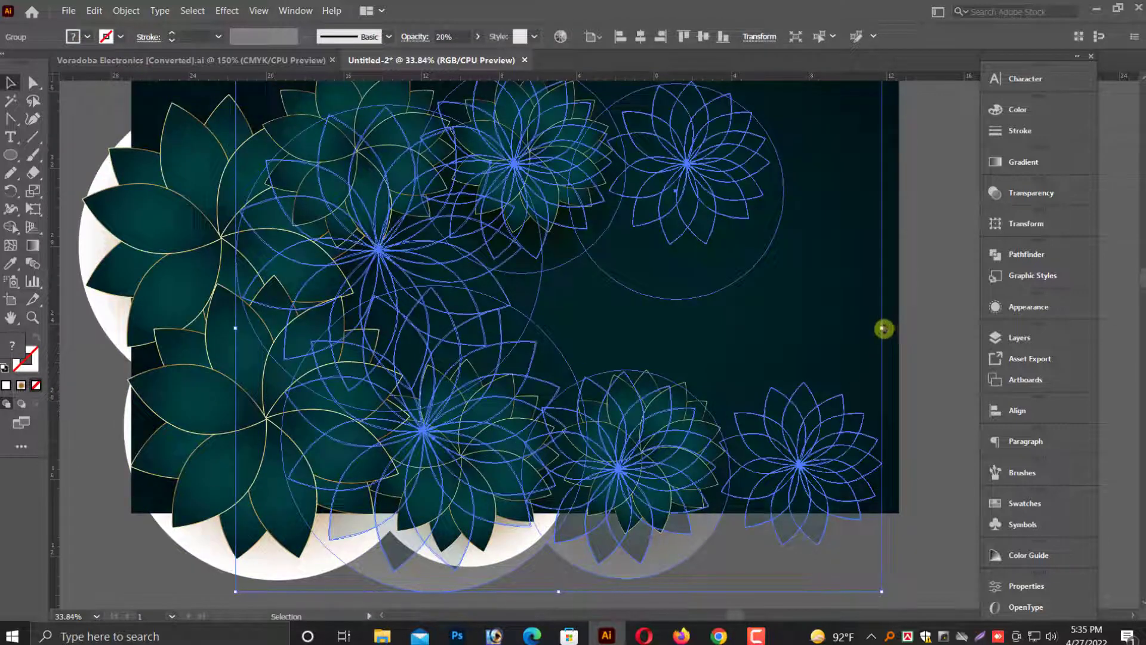
pyautogui.click(934, 377)
pyautogui.click(831, 481)
pyautogui.moveTo(880, 329); pyautogui.dragTo(843, 327)
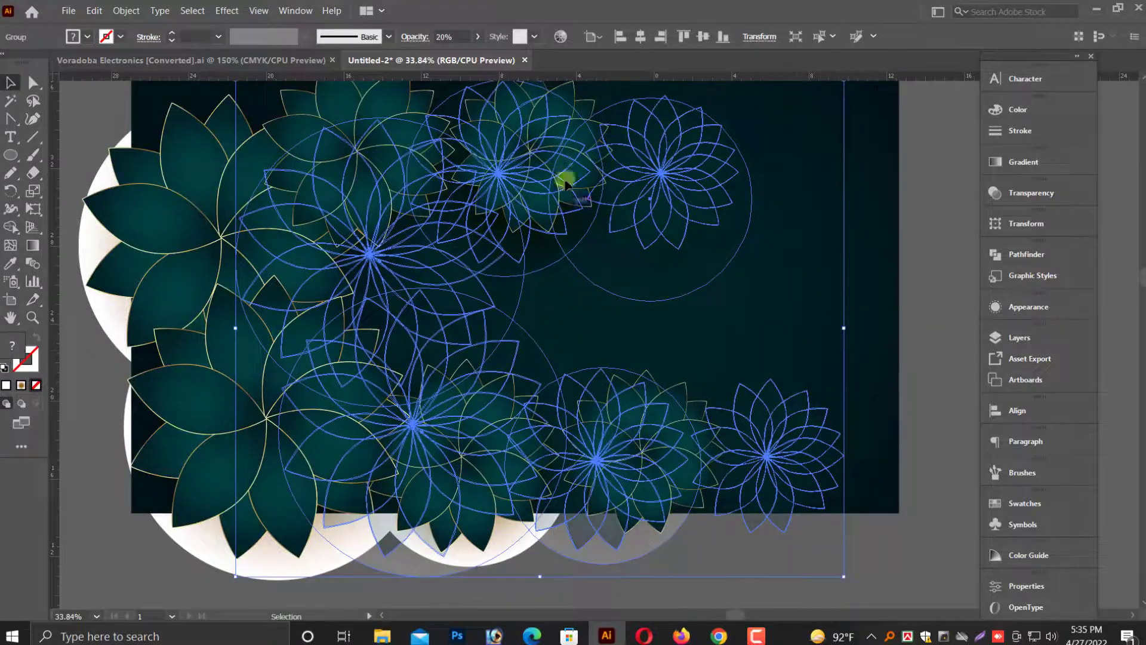
pyautogui.click(919, 387)
# Nudge the faded copy up and to the left in two large steps each.
pyautogui.click(448, 307)
pyautogui.scroll(3, 449, 310)
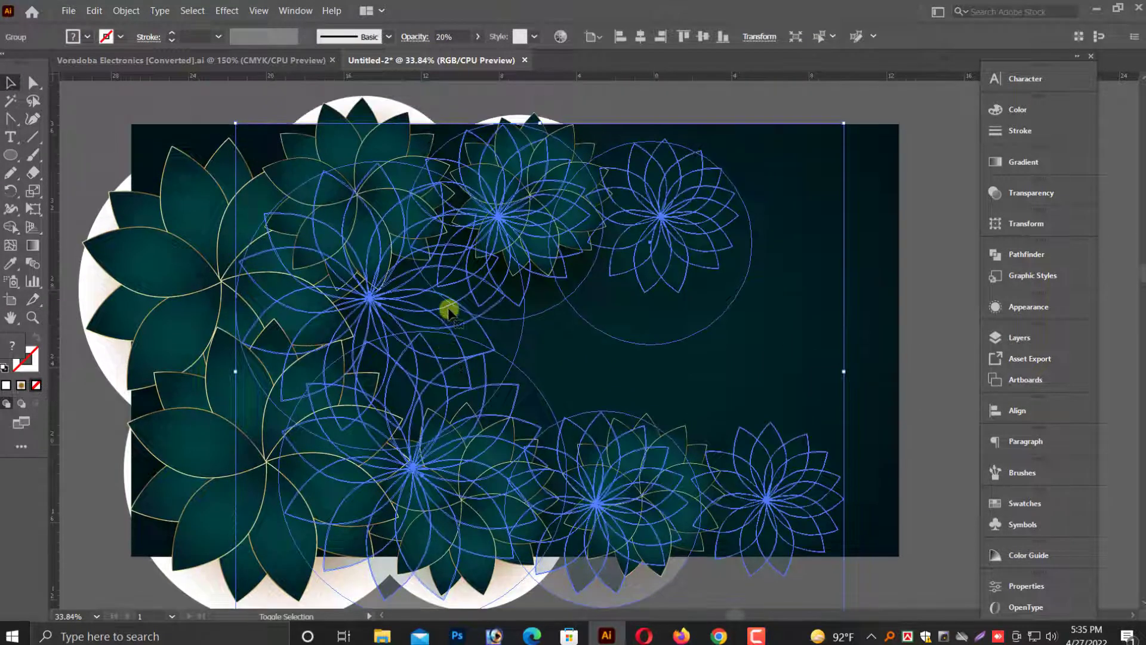
pyautogui.hotkey('shift', 'Up')
pyautogui.hotkey('shift', 'Up')
pyautogui.hotkey('shift', 'Left')
pyautogui.hotkey('shift', 'Left')
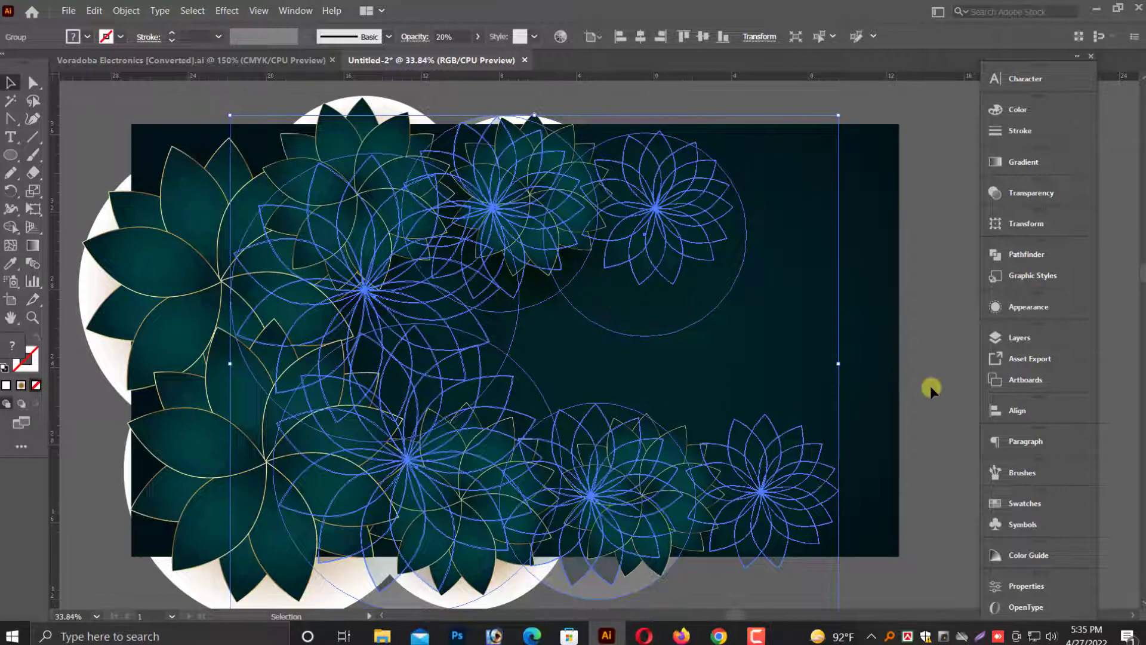
pyautogui.click(928, 386)
# Unlock all locked objects.
pyautogui.scroll(-3, 929, 385)
pyautogui.hotkey('ctrl', '-')
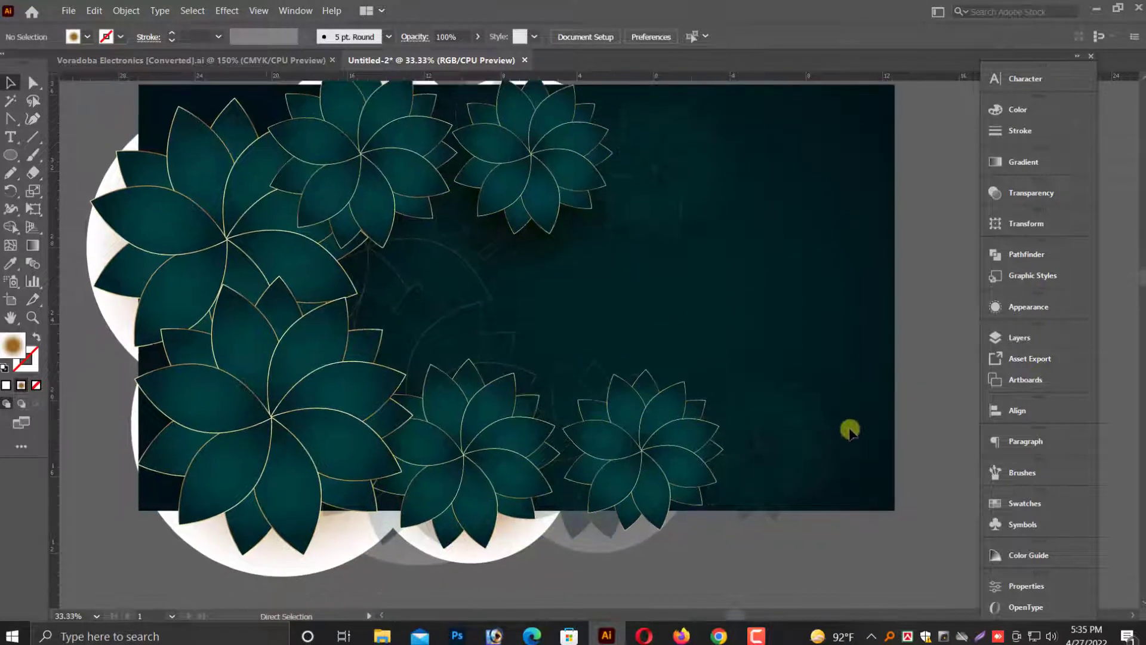
pyautogui.click(125, 11)
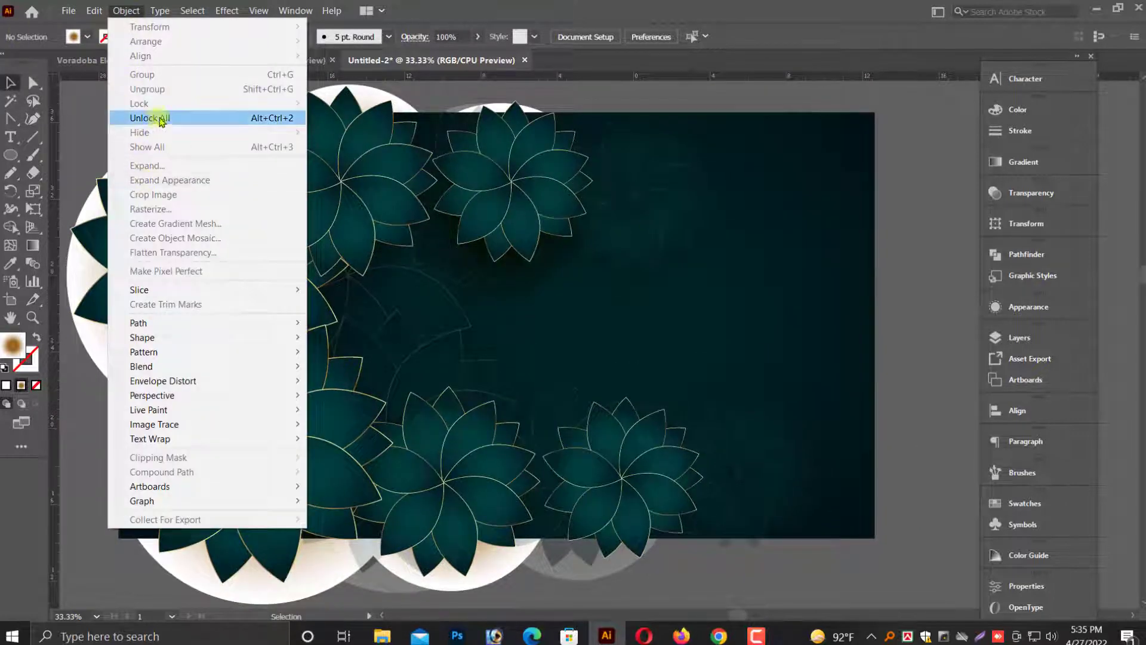
pyautogui.click(144, 117)
# Select the dark teal background rectangle and copy it.
pyautogui.click(890, 299)
pyautogui.click(826, 256)
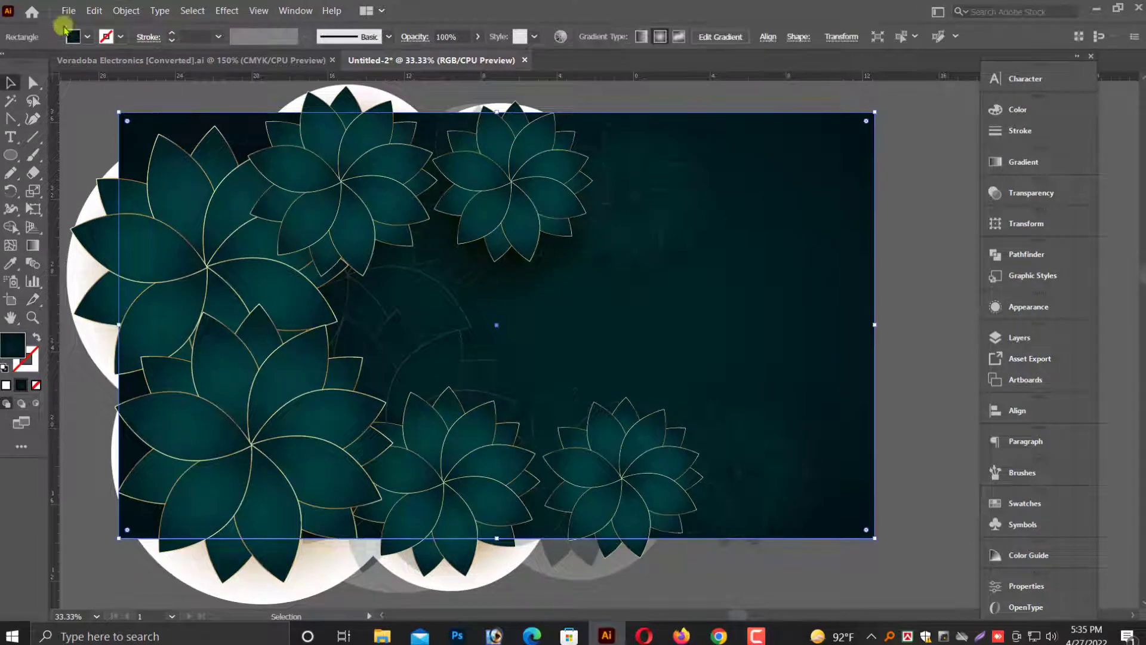
pyautogui.click(92, 17)
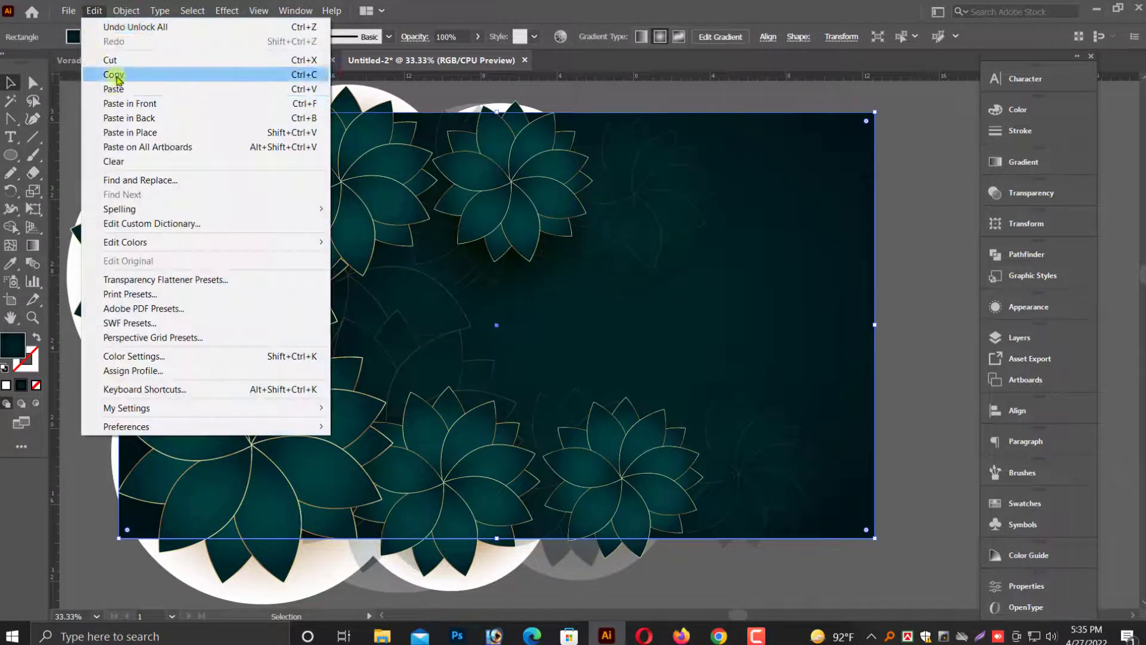
pyautogui.click(114, 74)
# Paste the rectangle in front and bring it to the front of everything.
pyautogui.click(92, 17)
pyautogui.click(133, 115)
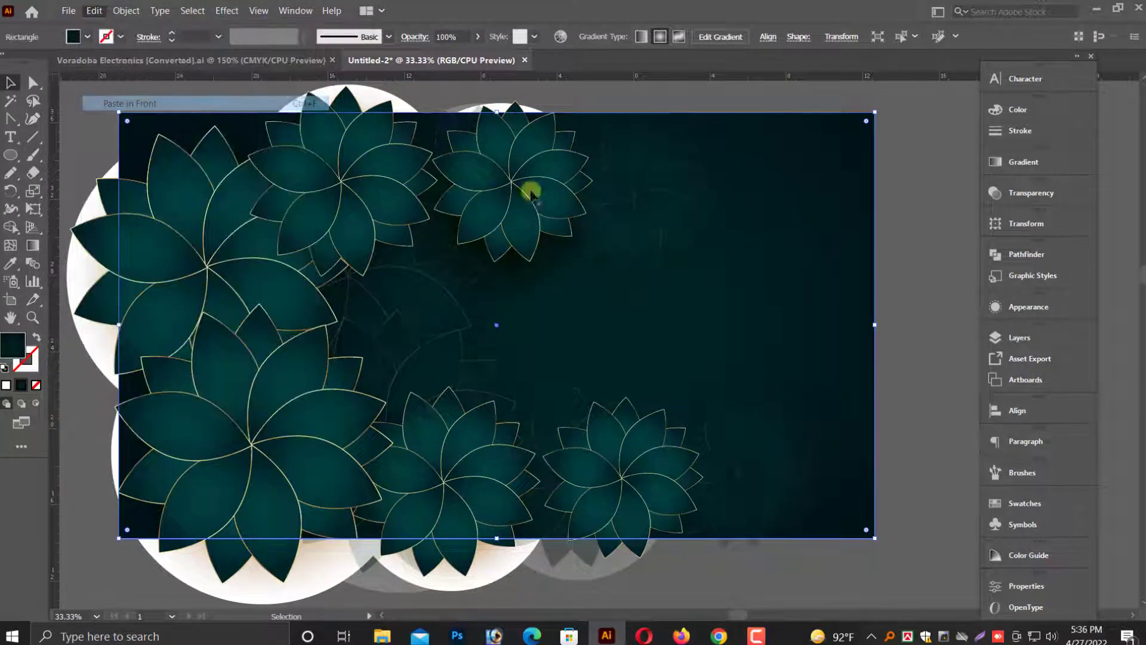
pyautogui.rightClick(726, 238)
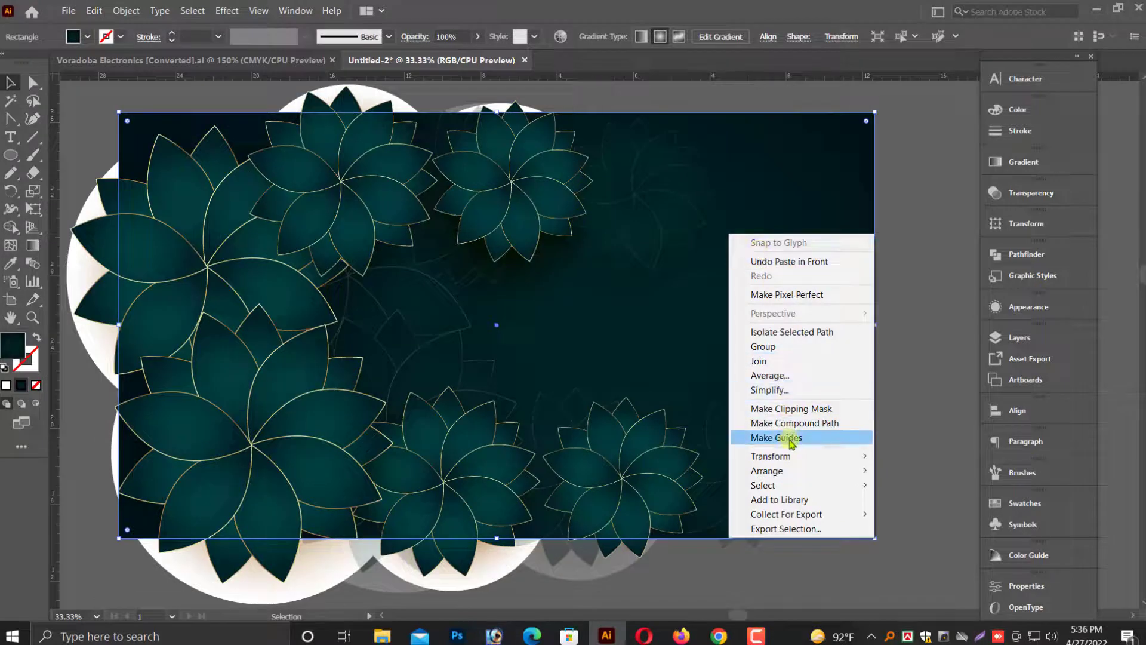
pyautogui.moveTo(769, 472)
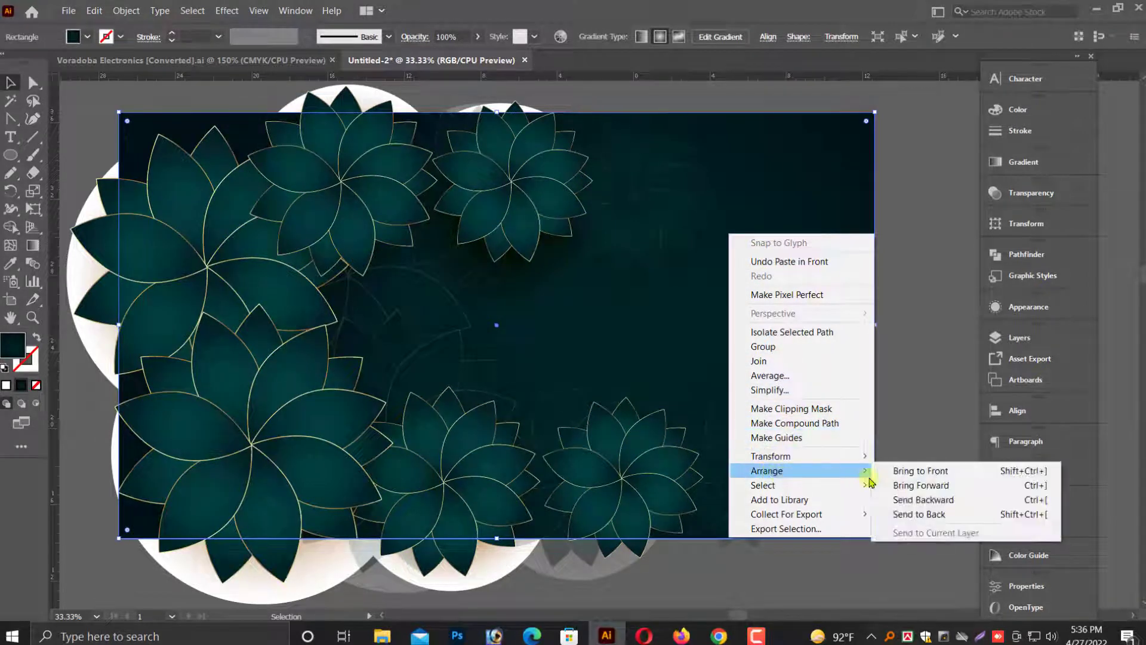
pyautogui.click(899, 470)
# Select all objects and make a clipping mask with the top rectangle.
pyautogui.click(149, 87)
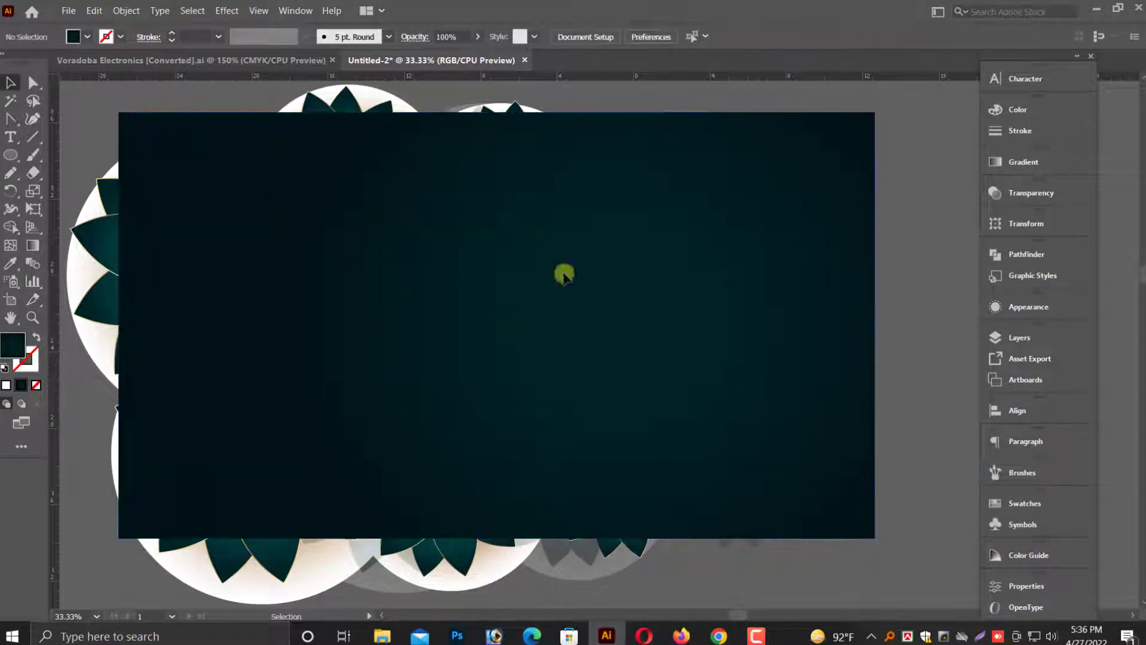
pyautogui.hotkey('ctrl', 'a')
pyautogui.rightClick(620, 254)
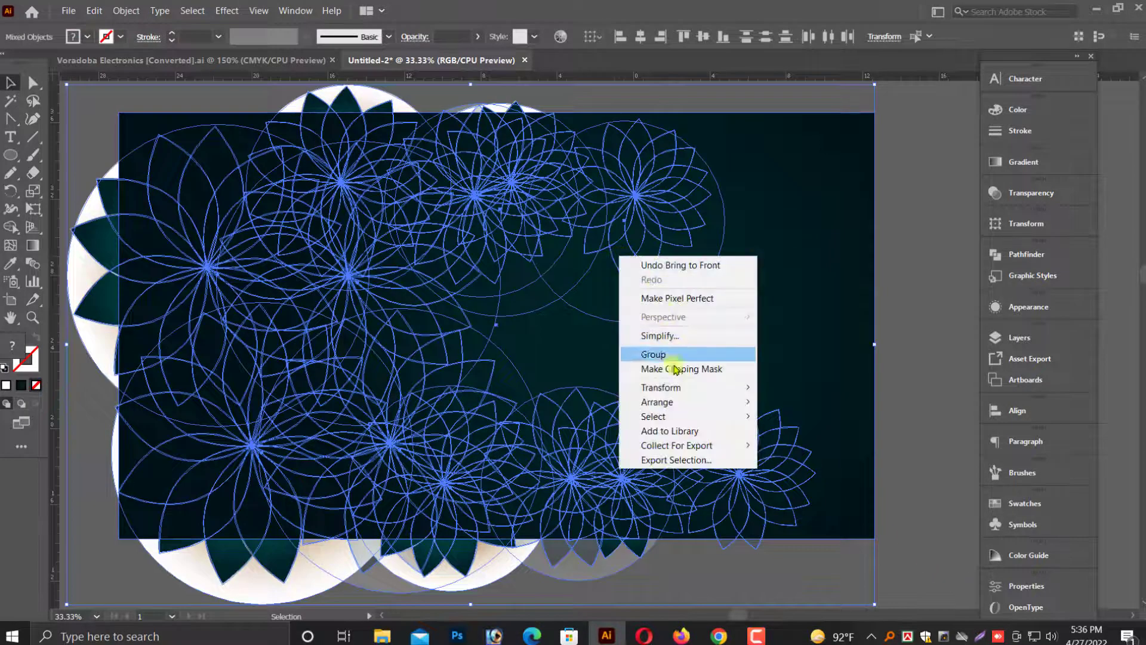
pyautogui.click(685, 368)
pyautogui.click(897, 392)
pyautogui.scroll(2, 897, 393)
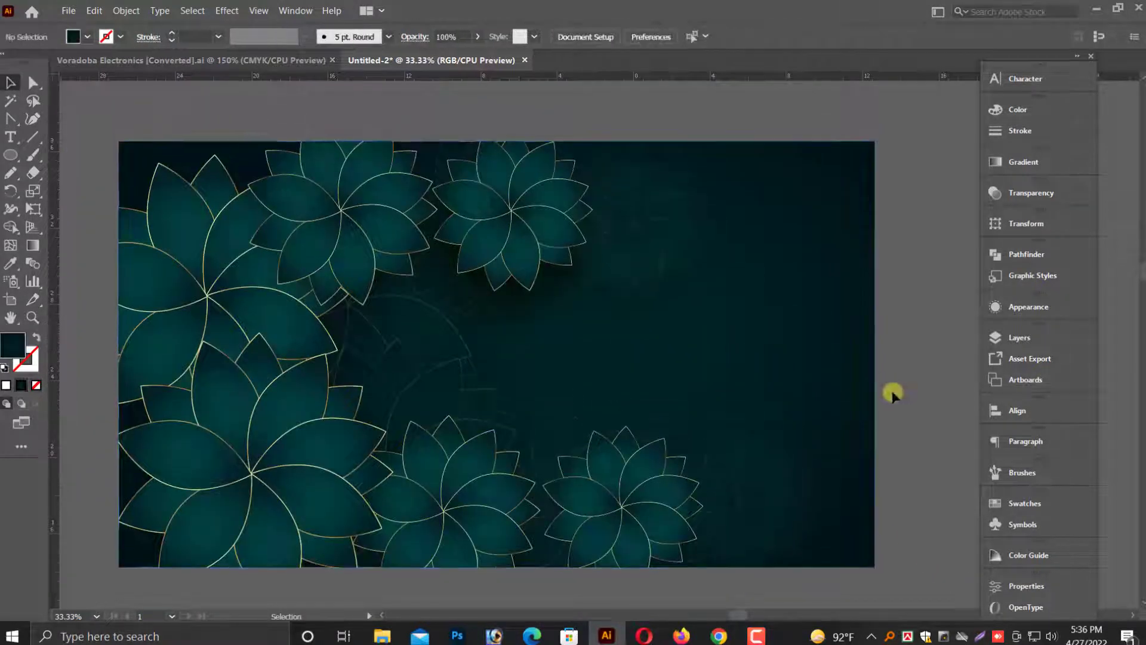
pyautogui.scroll(-1, 892, 393)
pyautogui.scroll(1, 564, 122)
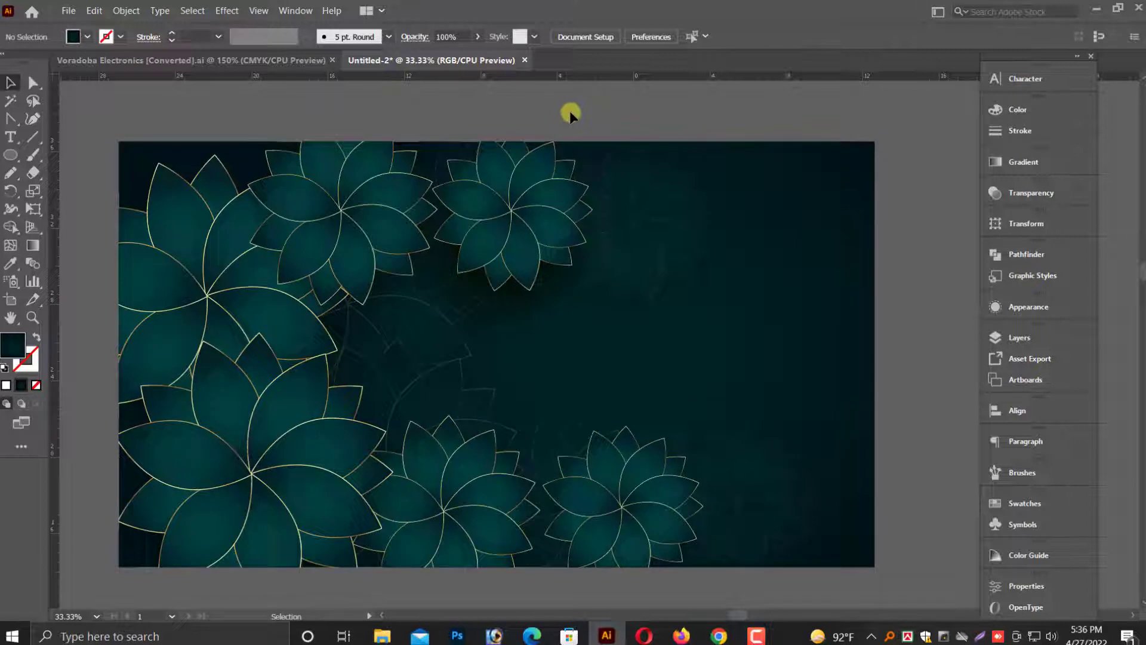